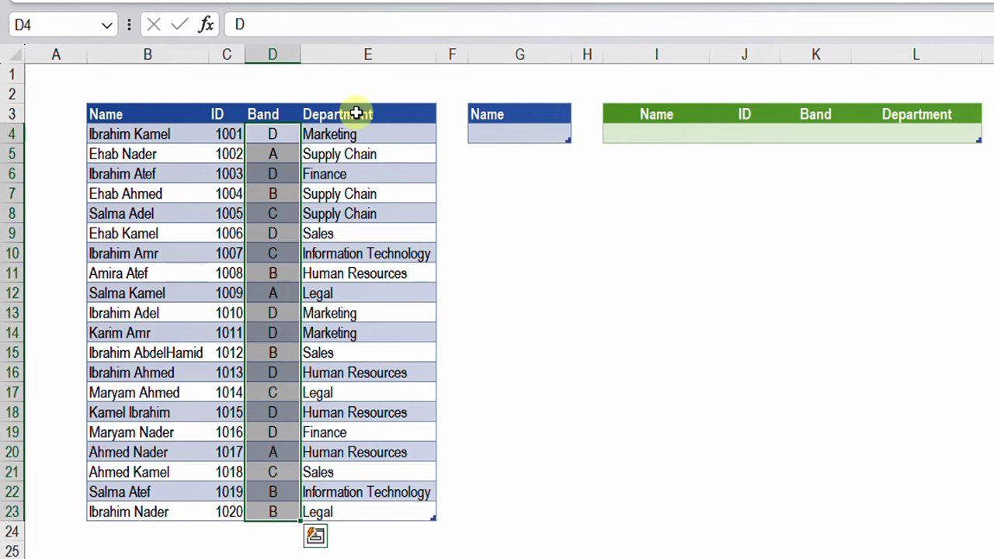
Copy the employee name from cell B7 into criteria cell G4 and refresh the green results table.
{"action": "left_click", "coordinate": [357, 103]}
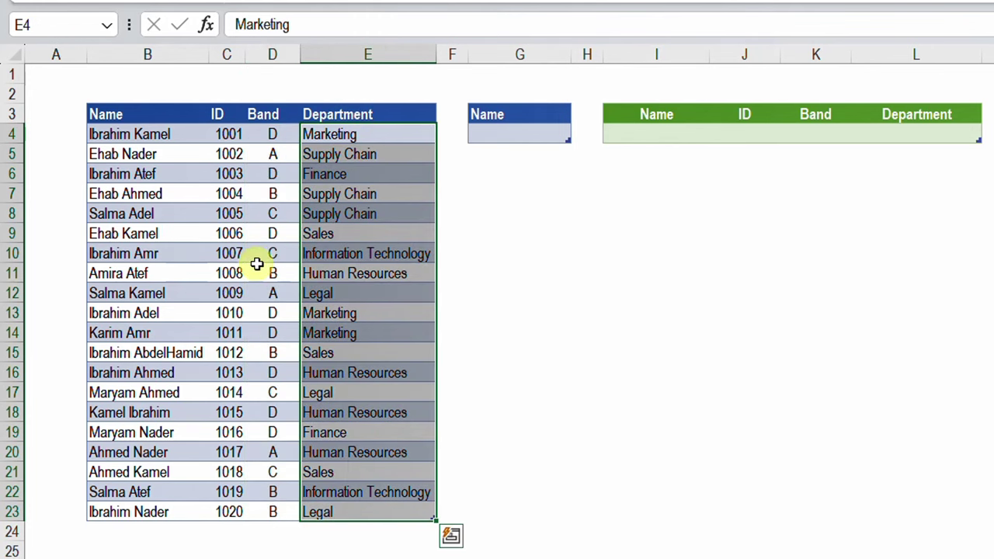
{"action": "left_click", "coordinate": [528, 135]}
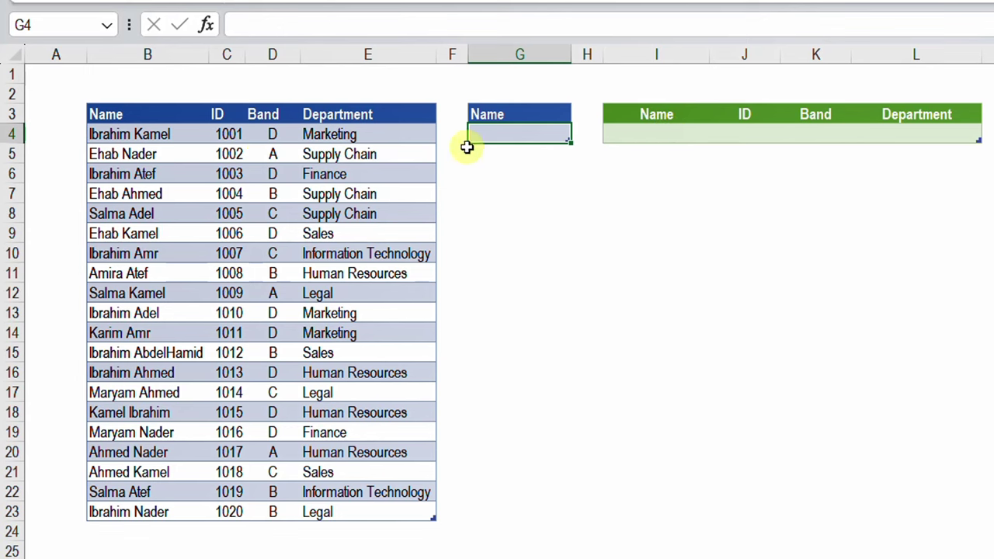
{"action": "left_click", "coordinate": [160, 195]}
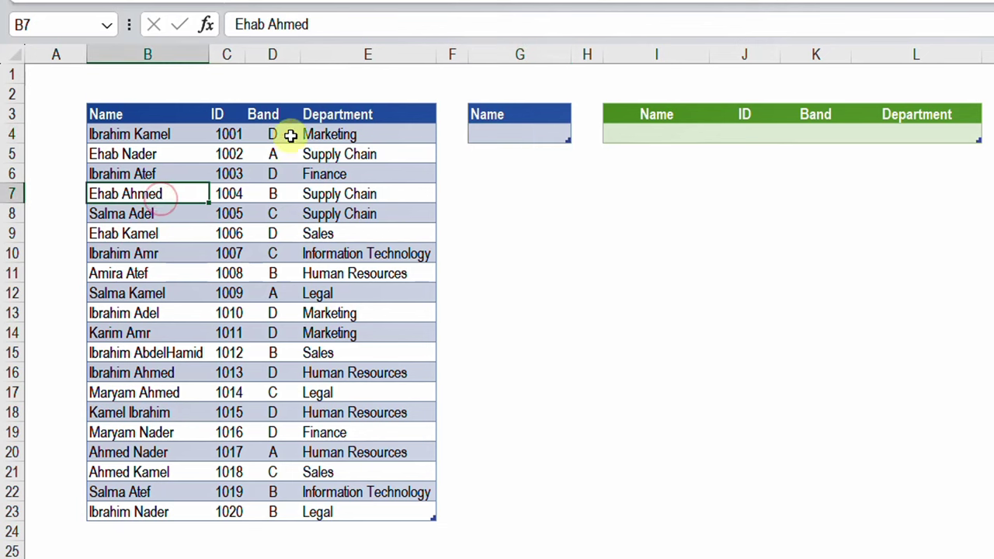
{"action": "key", "text": "ctrl+c"}
{"action": "left_click", "coordinate": [515, 136]}
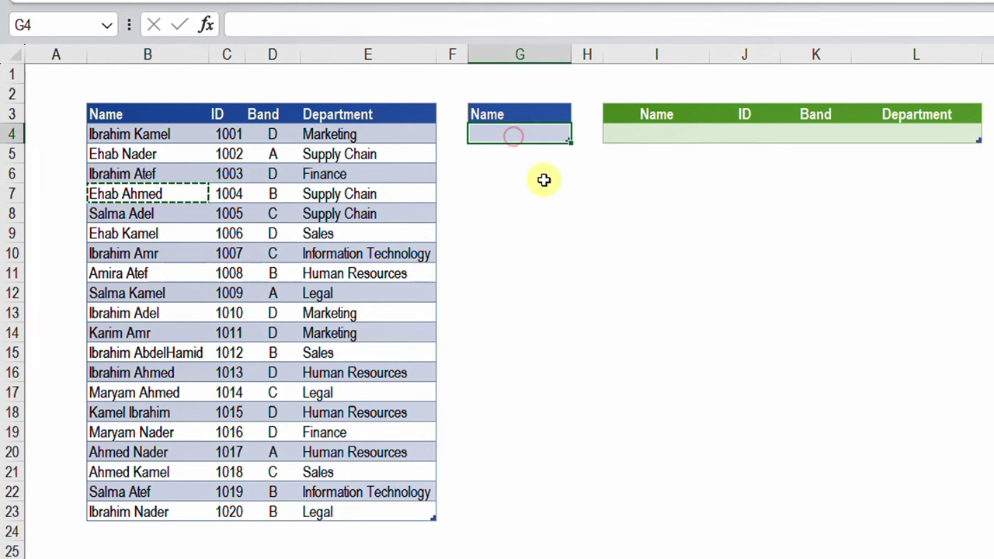
{"action": "key", "text": "ctrl+v"}
{"action": "right_click", "coordinate": [658, 133]}
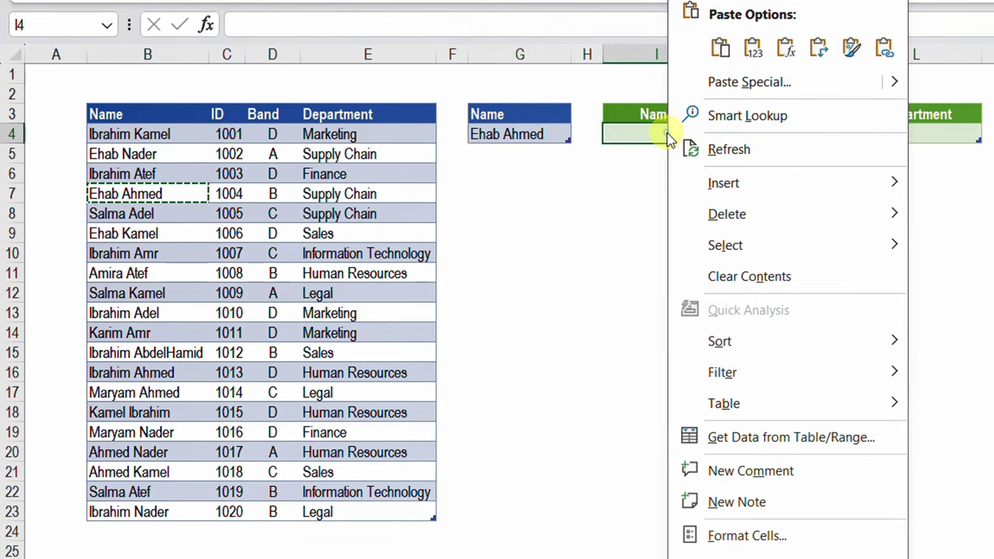
{"action": "left_click", "coordinate": [689, 149]}
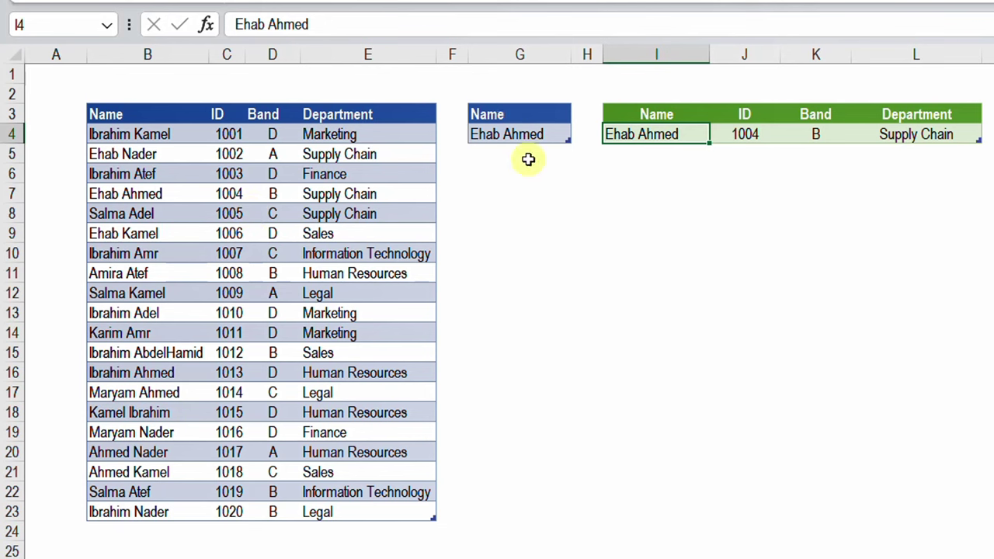
Switch the criterion to the ID field, enter the employee ID from row 8, and refresh the results table.
{"action": "left_click", "coordinate": [247, 210]}
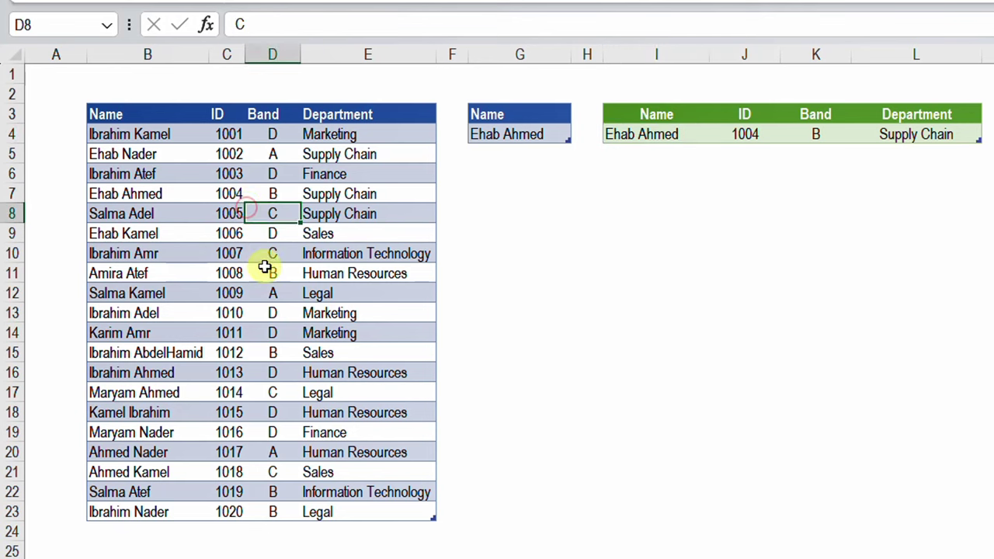
{"action": "left_click", "coordinate": [535, 134]}
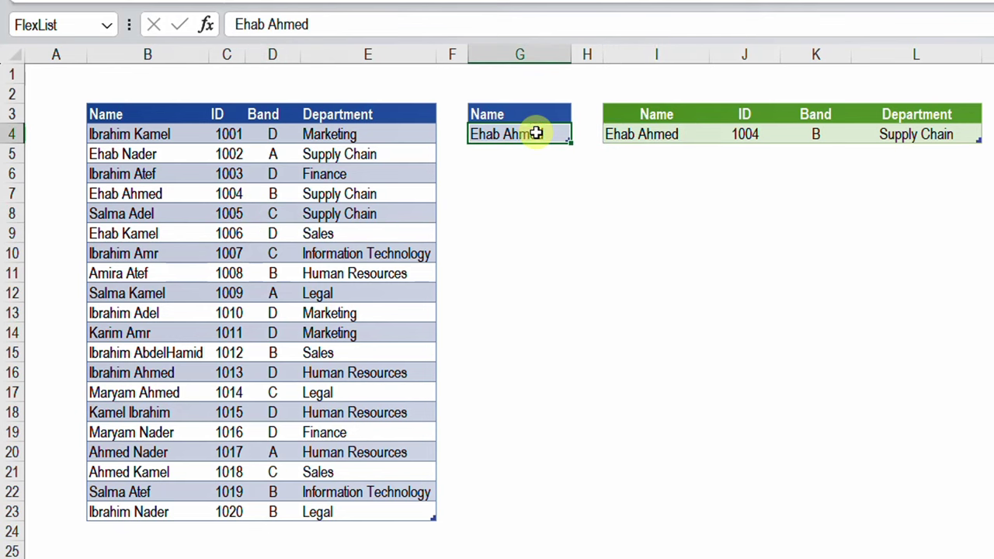
{"action": "type", "text": "1005"}
{"action": "key", "text": "Return"}
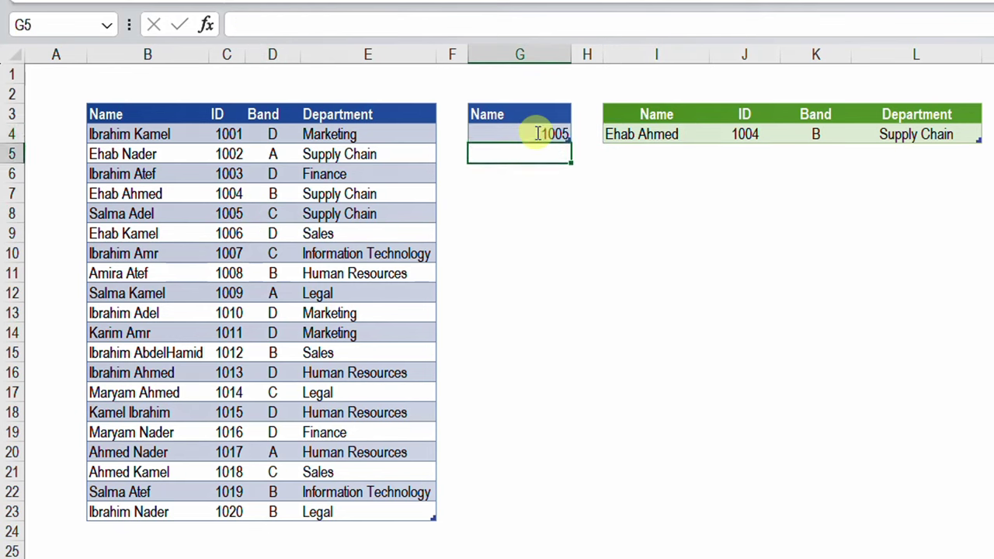
{"action": "key", "text": "Up"}
{"action": "key", "text": "Up"}
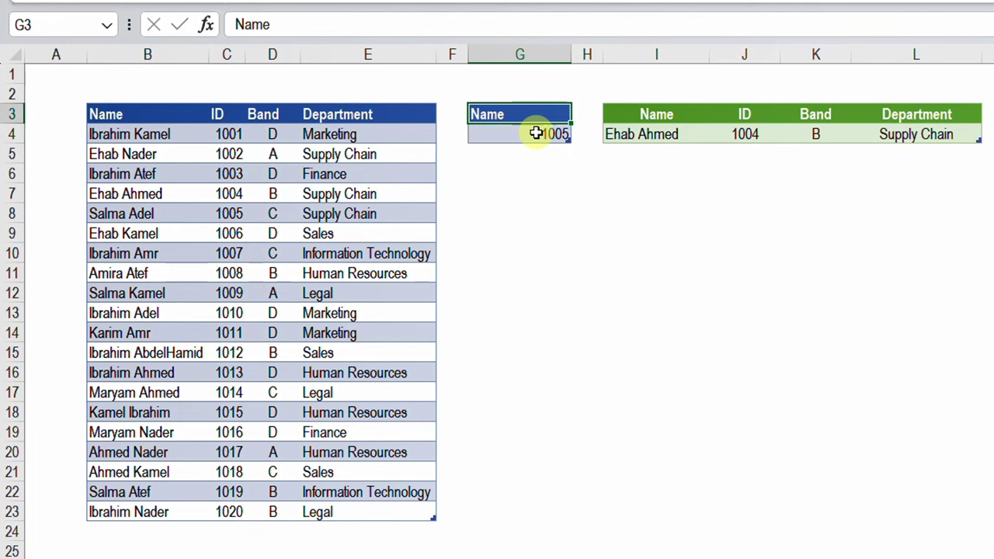
{"action": "type", "text": "ID"}
{"action": "key", "text": "Return"}
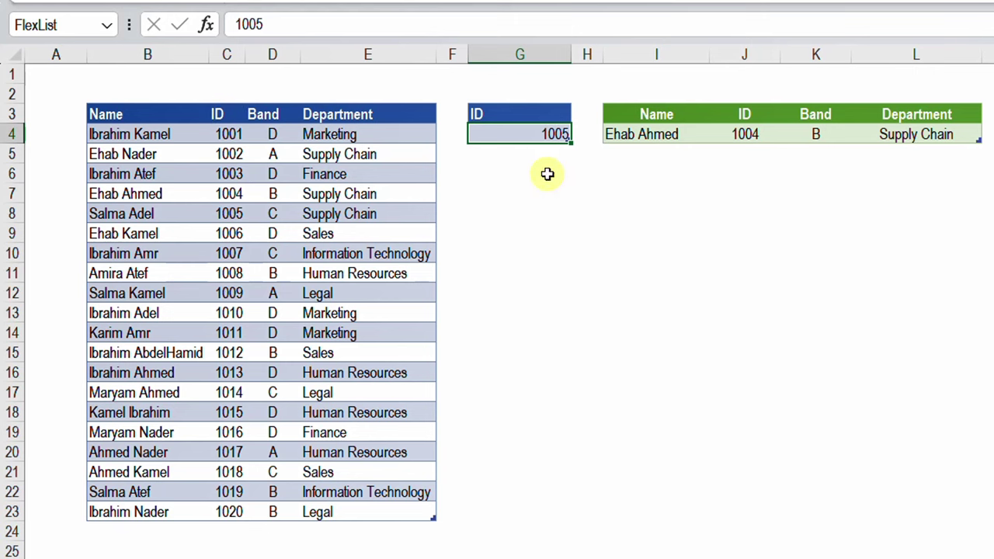
{"action": "right_click", "coordinate": [643, 137]}
{"action": "left_click", "coordinate": [679, 151]}
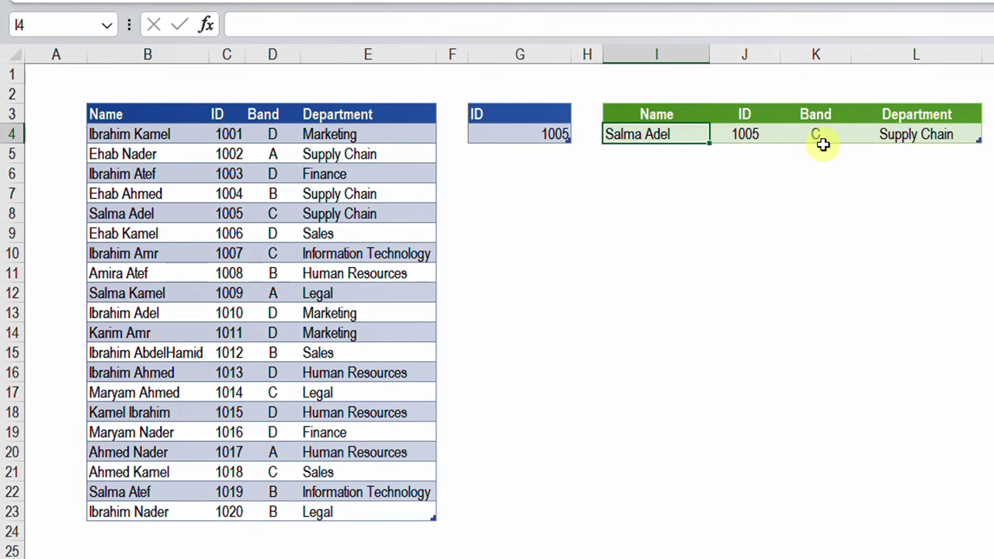
Change the criteria header in G3 to Band with the value A and refresh the results table.
{"action": "left_click", "coordinate": [535, 117]}
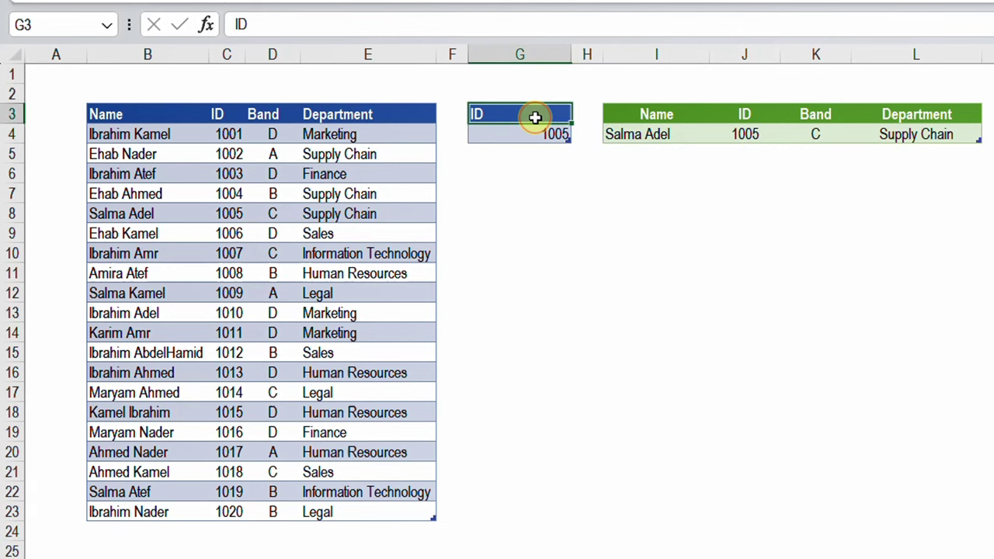
{"action": "type", "text": "Band"}
{"action": "key", "text": "Return"}
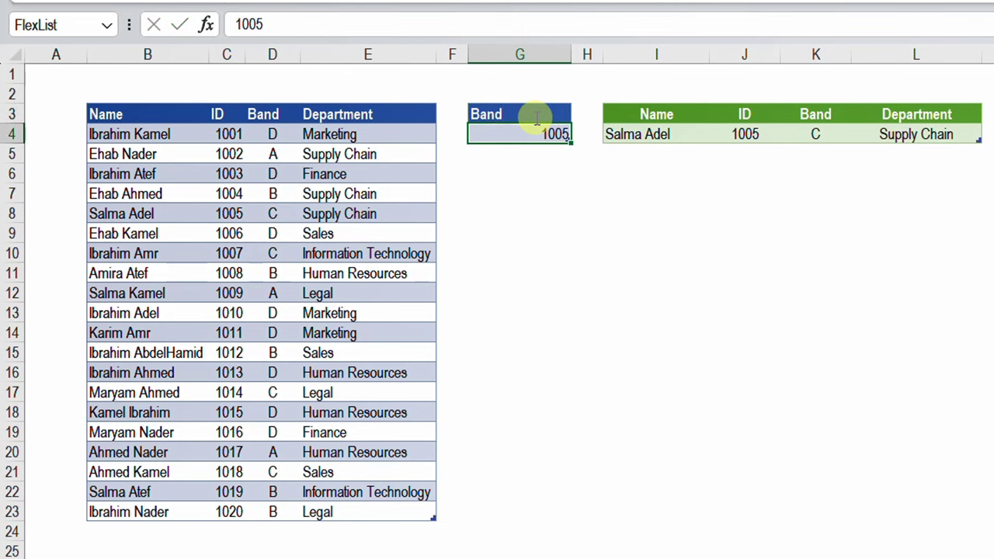
{"action": "type", "text": "A"}
{"action": "key", "text": "Return"}
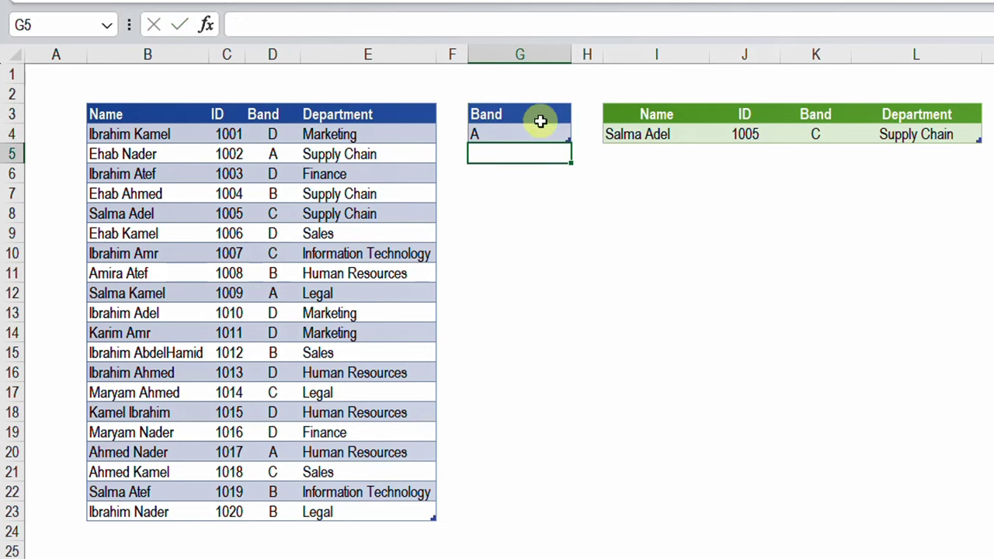
{"action": "right_click", "coordinate": [694, 136]}
{"action": "left_click", "coordinate": [710, 147]}
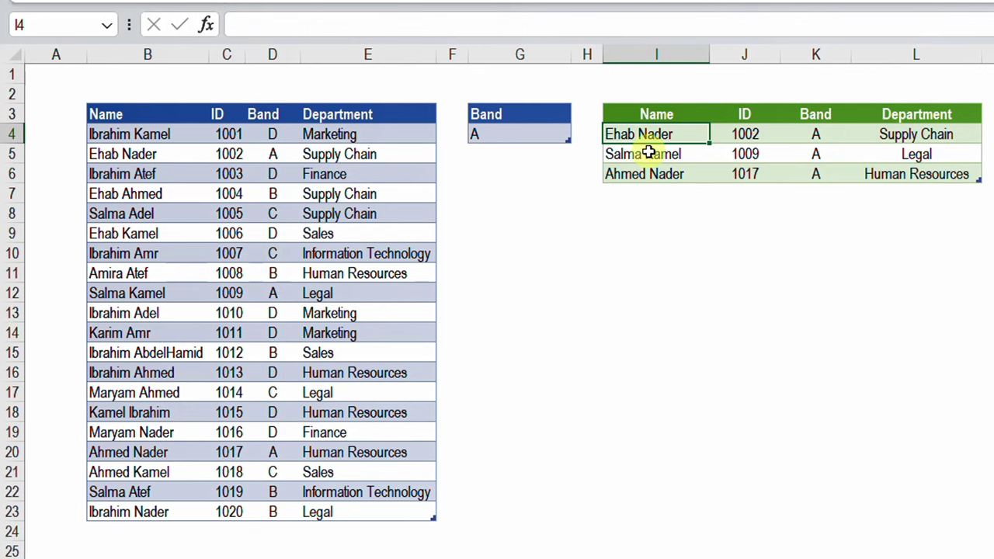
Add B as a second Band criterion in cell G5 and refresh the results table.
{"action": "left_click", "coordinate": [529, 154]}
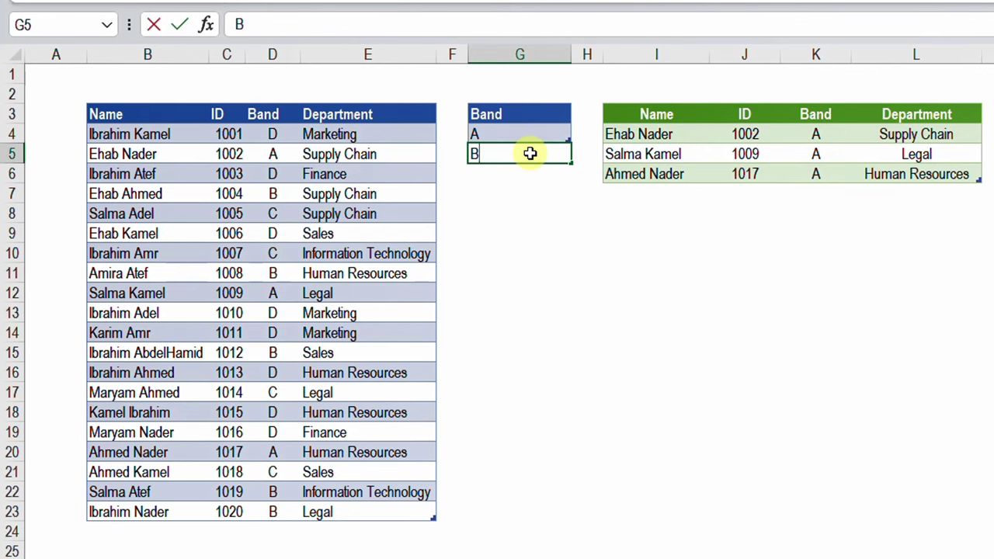
{"action": "left_click", "coordinate": [675, 153]}
{"action": "right_click", "coordinate": [675, 154]}
{"action": "left_click", "coordinate": [710, 148]}
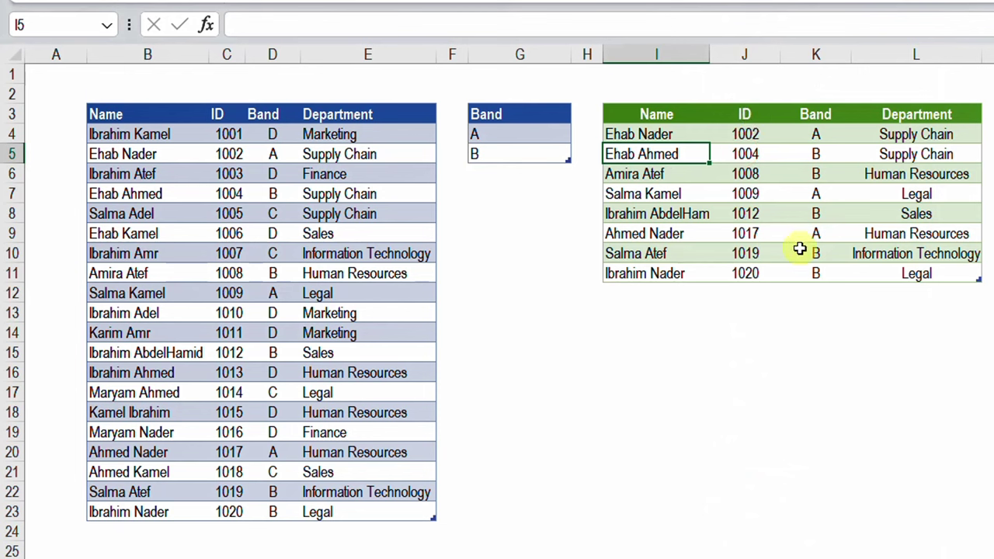
Replace the criteria with the copied Department header and the values Finance and Sales, and refresh the results table.
{"action": "left_click", "coordinate": [498, 117]}
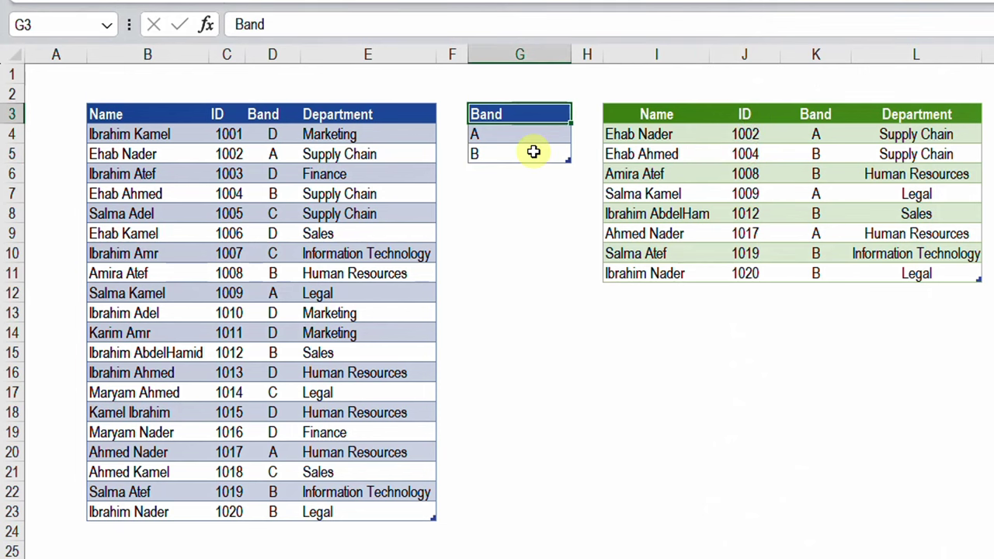
{"action": "left_click", "coordinate": [345, 112]}
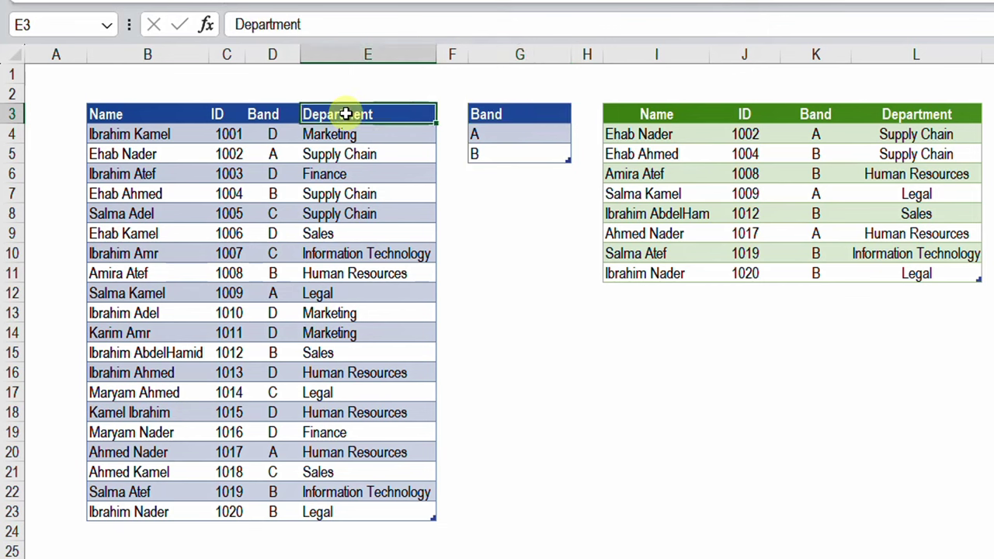
{"action": "key", "text": "ctrl+c"}
{"action": "left_click", "coordinate": [501, 117]}
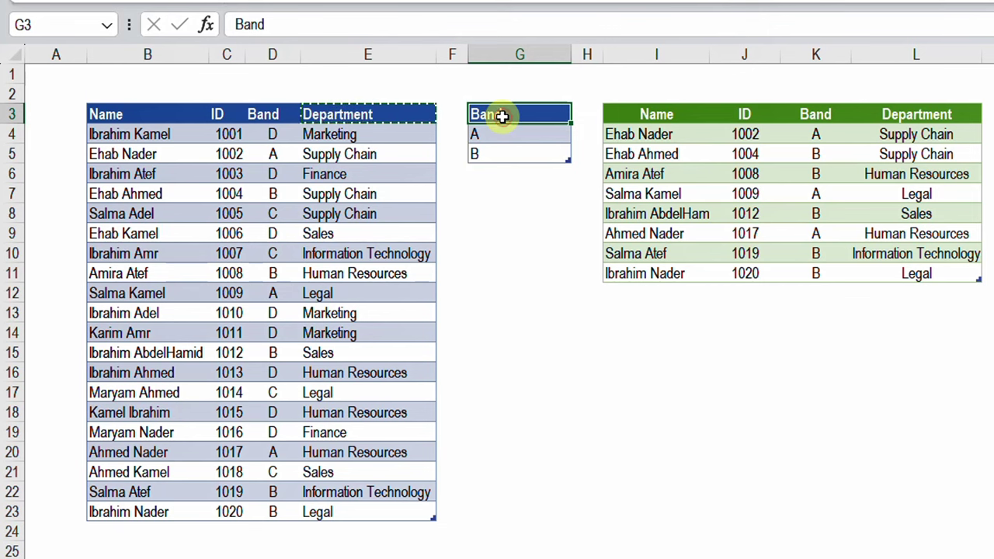
{"action": "key", "text": "ctrl+v"}
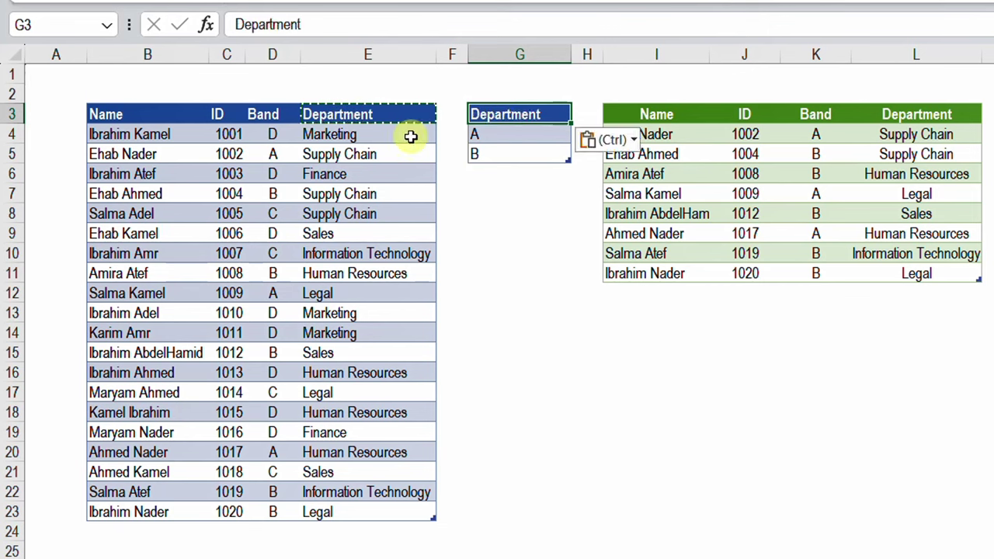
{"action": "left_click", "coordinate": [373, 177]}
{"action": "left_click", "coordinate": [370, 231], "text": "ctrl"}
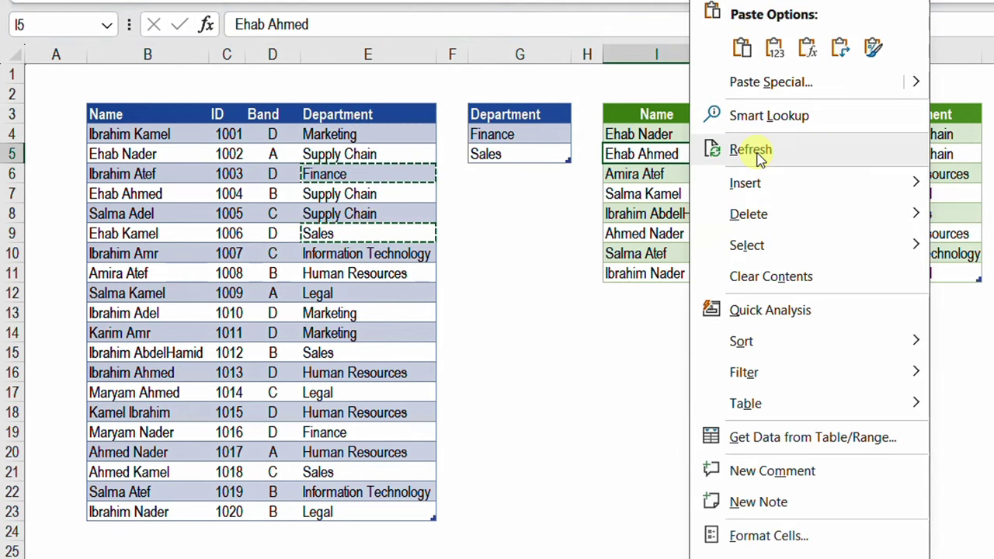
{"action": "left_click", "coordinate": [751, 149]}
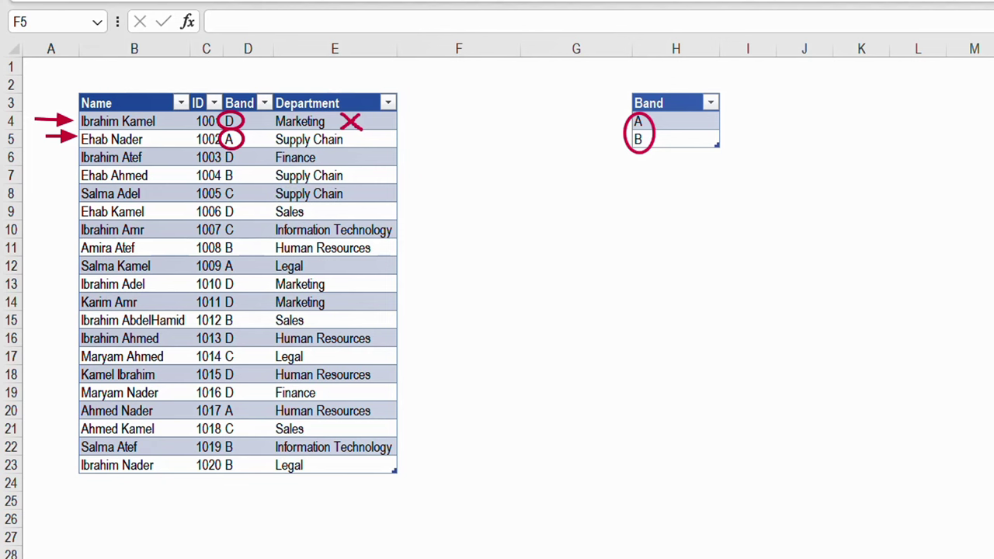
Draw a check mark beside row 5 of the source table and add the on-screen note List.Contains below the Band criteria.
{"action": "left_click_drag", "start_coordinate": [354, 142], "coordinate": [391, 136]}
{"action": "left_click", "coordinate": [460, 207]}
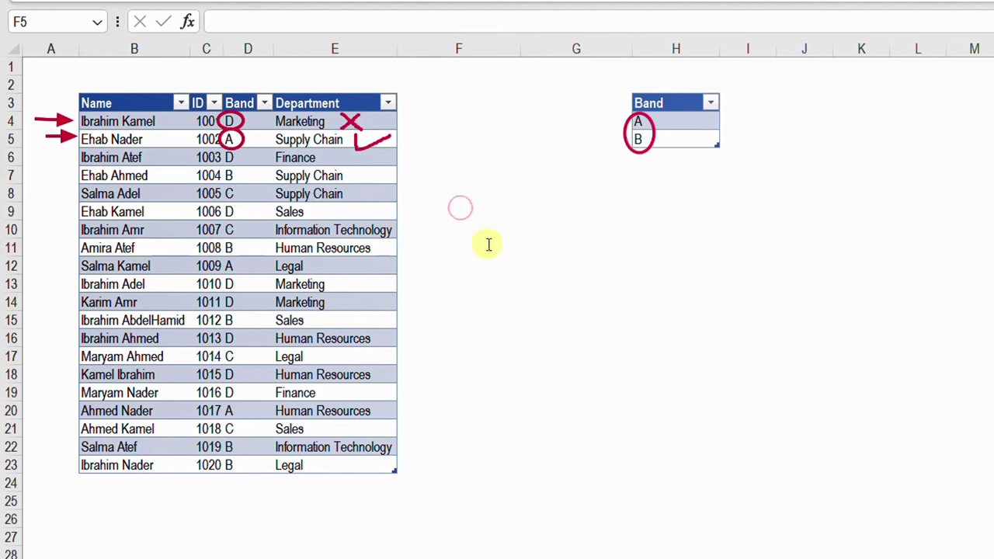
{"action": "left_click", "coordinate": [564, 220]}
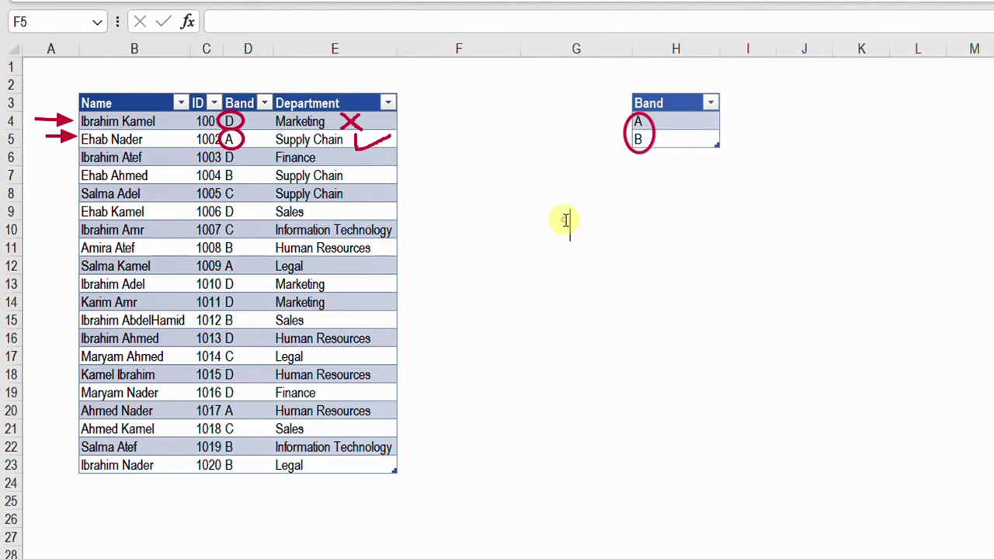
{"action": "key", "text": "ctrl+v"}
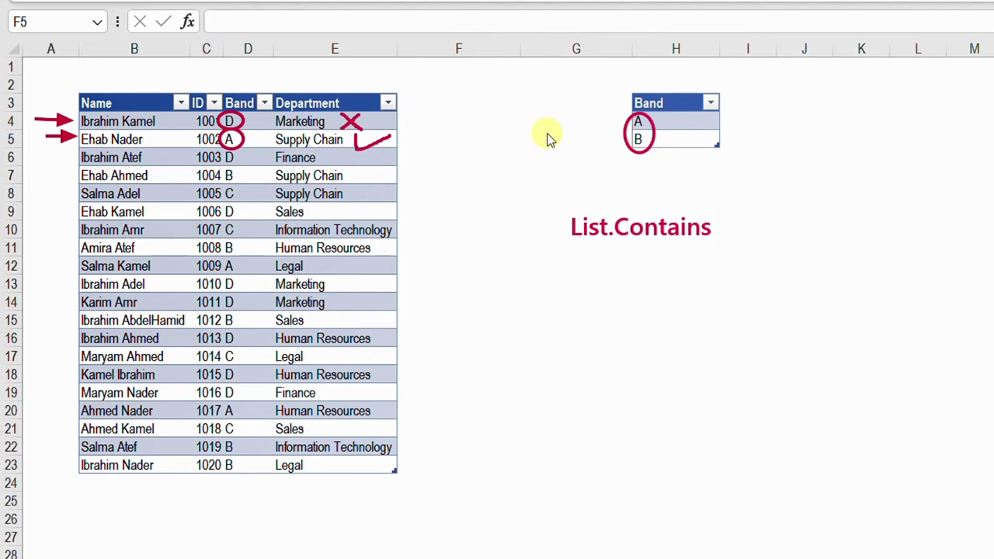
Draw a rectangle around the A and B criteria and add the note Table.Column below List.Contains.
{"action": "mouse_move", "coordinate": [614, 109]}
{"action": "left_mouse_down"}
{"action": "mouse_move", "coordinate": [673, 162]}
{"action": "mouse_move", "coordinate": [744, 163]}
{"action": "left_mouse_up"}
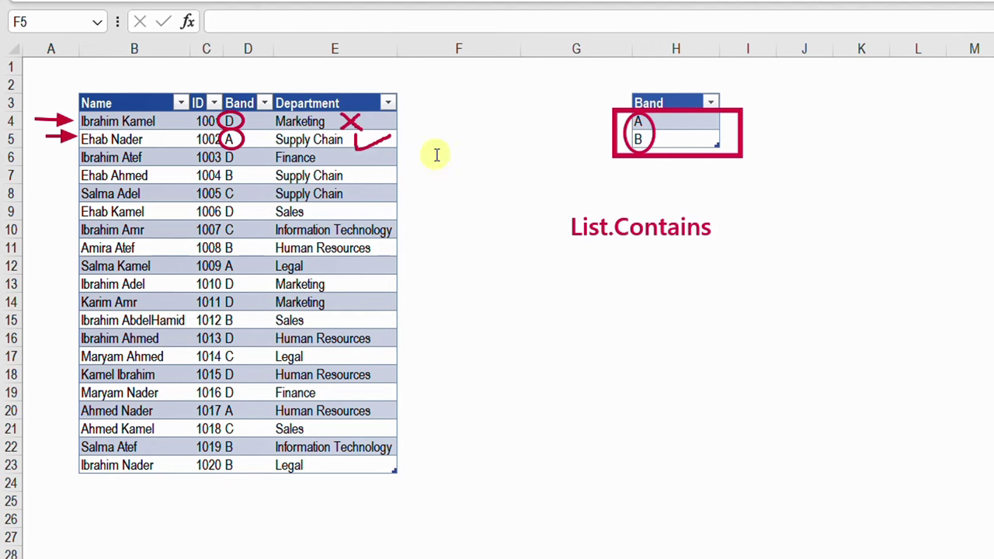
{"action": "left_click", "coordinate": [558, 258]}
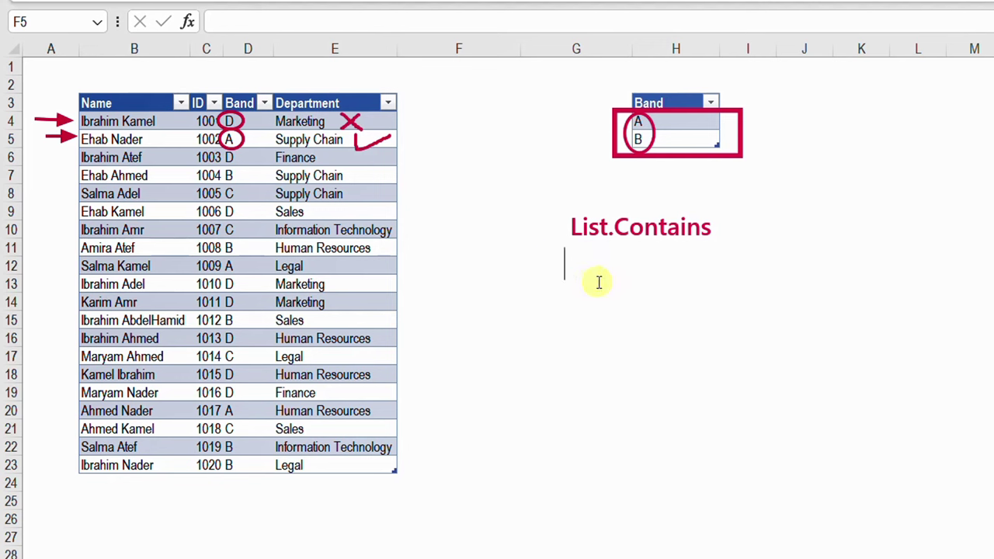
{"action": "type", "text": "Table.CO"}
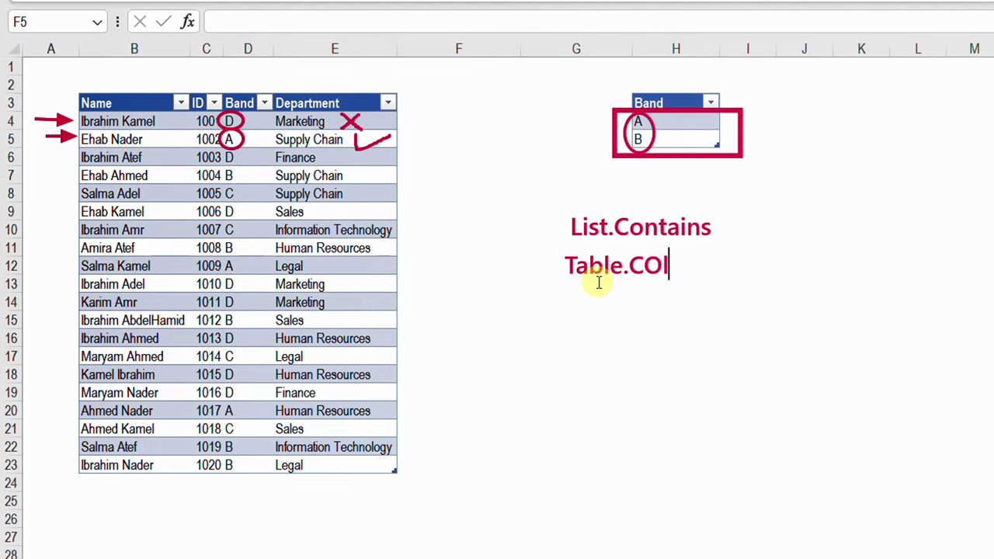
{"action": "key", "text": "BackSpace"}
{"action": "type", "text": "olumn"}
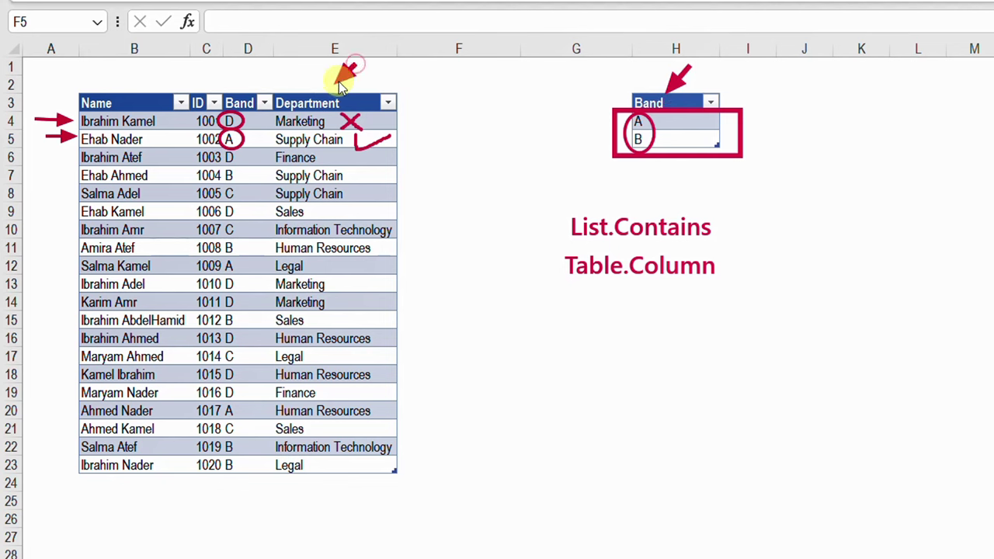
Draw arrows pointing at the Department and ID headers of the source table.
{"action": "left_click_drag", "start_coordinate": [356, 65], "coordinate": [330, 91]}
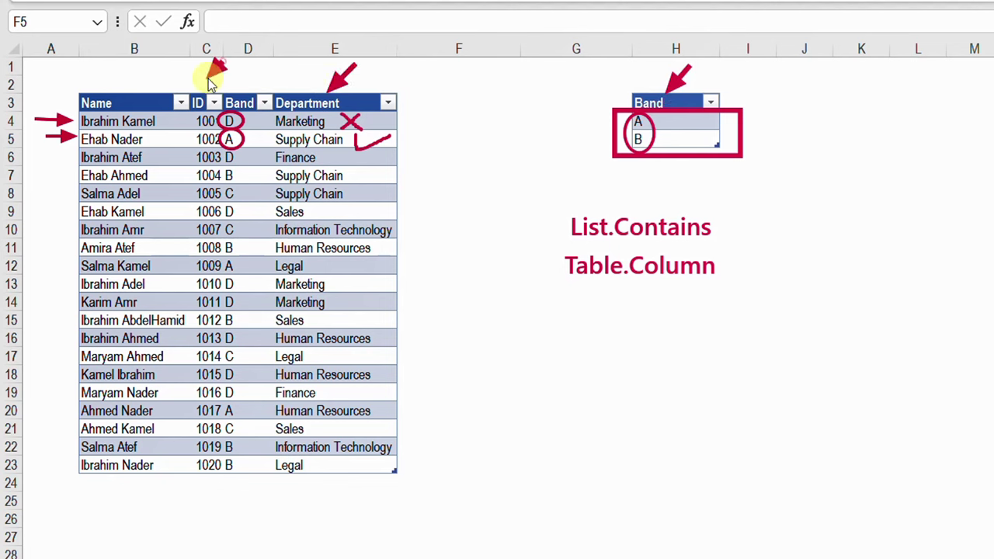
{"action": "left_click_drag", "start_coordinate": [208, 81], "coordinate": [201, 90]}
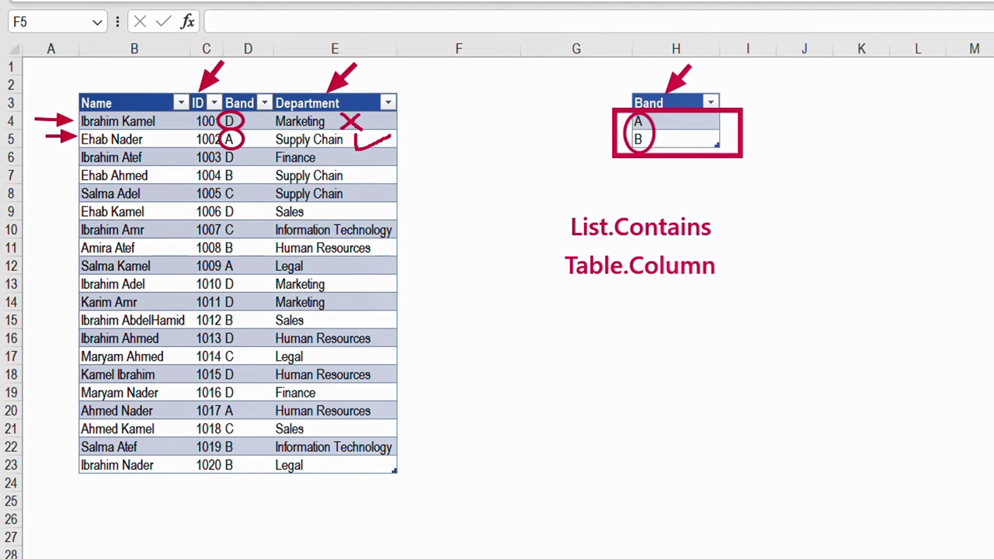
Add the note Table.ColumnNames below Table.Column and draw a rectangle around cell F3 beside the Department header.
{"action": "left_click", "coordinate": [579, 315]}
{"action": "type", "text": "Table.ColumnNames"}
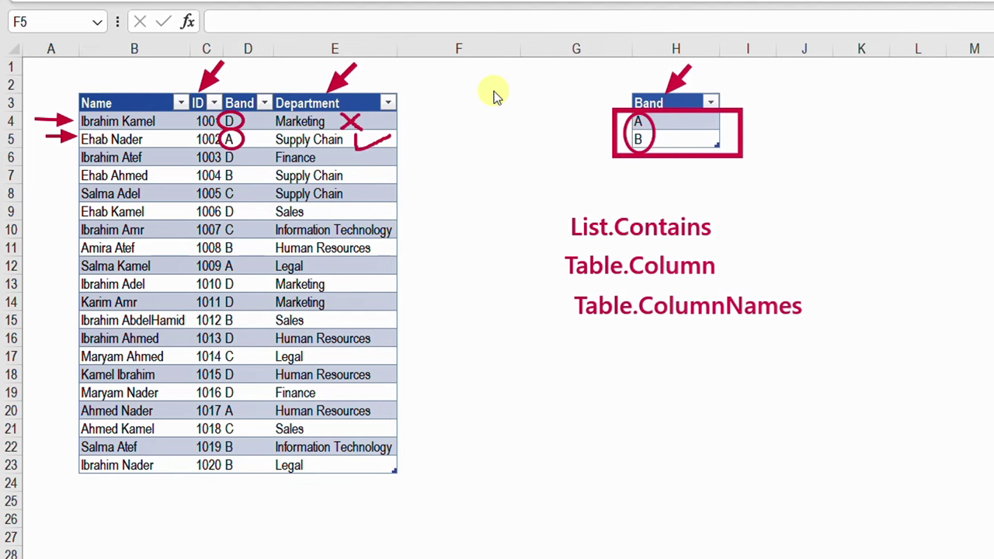
{"action": "left_click_drag", "start_coordinate": [407, 88], "coordinate": [519, 118]}
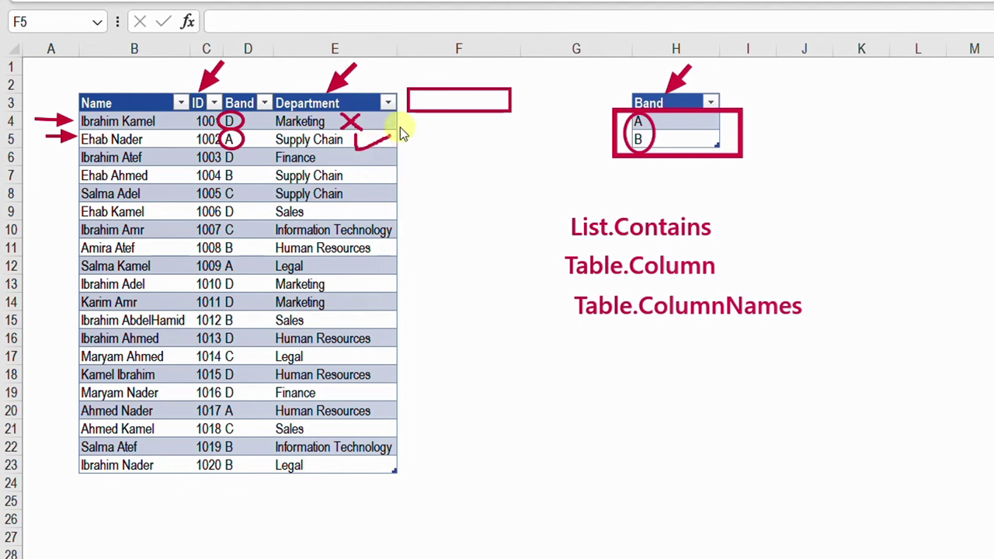
Draw rectangles around the empty cells F4:F23 beside the source table and around the Table.ColumnNames note.
{"action": "mouse_move", "coordinate": [406, 119]}
{"action": "left_mouse_down"}
{"action": "mouse_move", "coordinate": [448, 139]}
{"action": "mouse_move", "coordinate": [506, 266]}
{"action": "mouse_move", "coordinate": [509, 476]}
{"action": "left_mouse_up"}
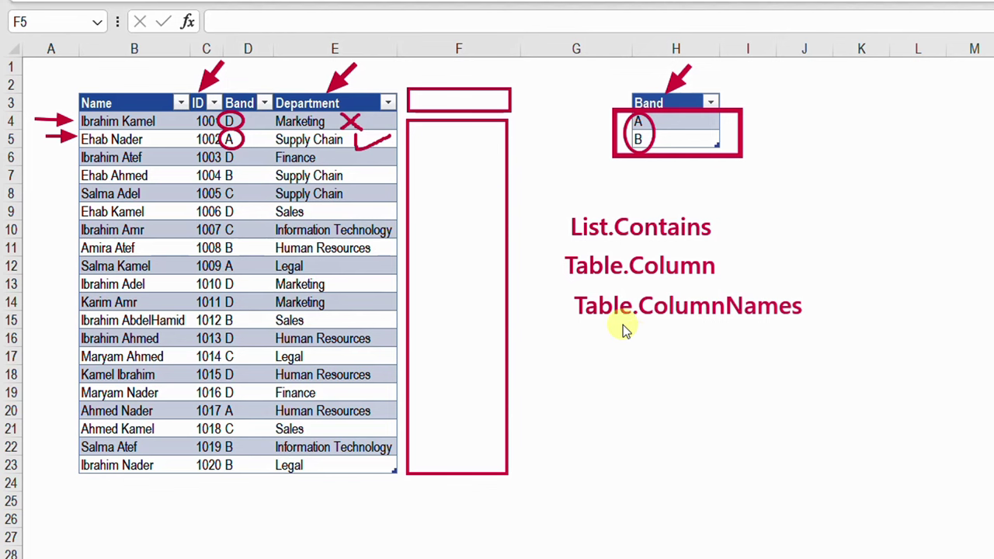
{"action": "mouse_move", "coordinate": [554, 282]}
{"action": "left_mouse_down"}
{"action": "mouse_move", "coordinate": [637, 322]}
{"action": "mouse_move", "coordinate": [826, 328]}
{"action": "left_mouse_up"}
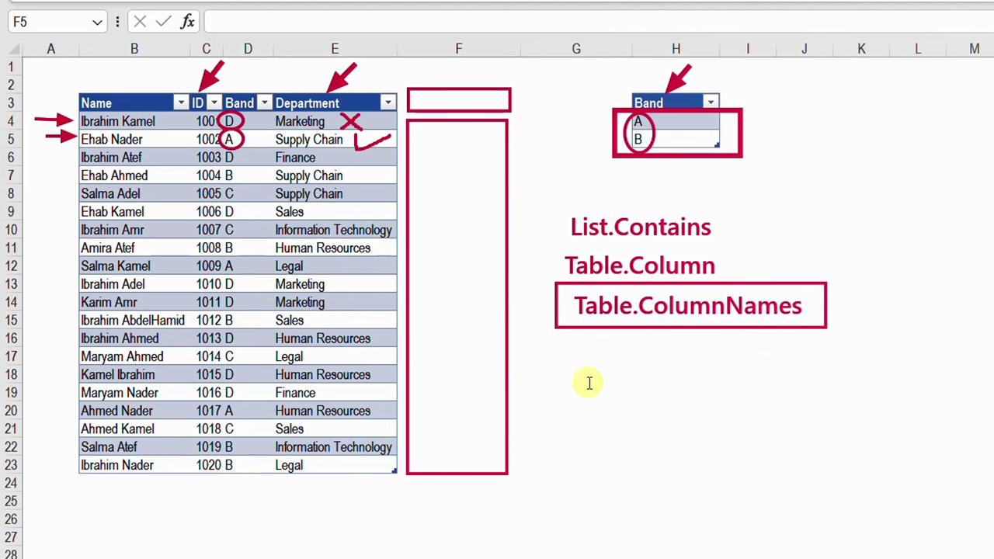
Add the on-screen notes Record.Filed and Table.SelectRows below the Table.ColumnNames note.
{"action": "type", "text": "Record.Filed"}
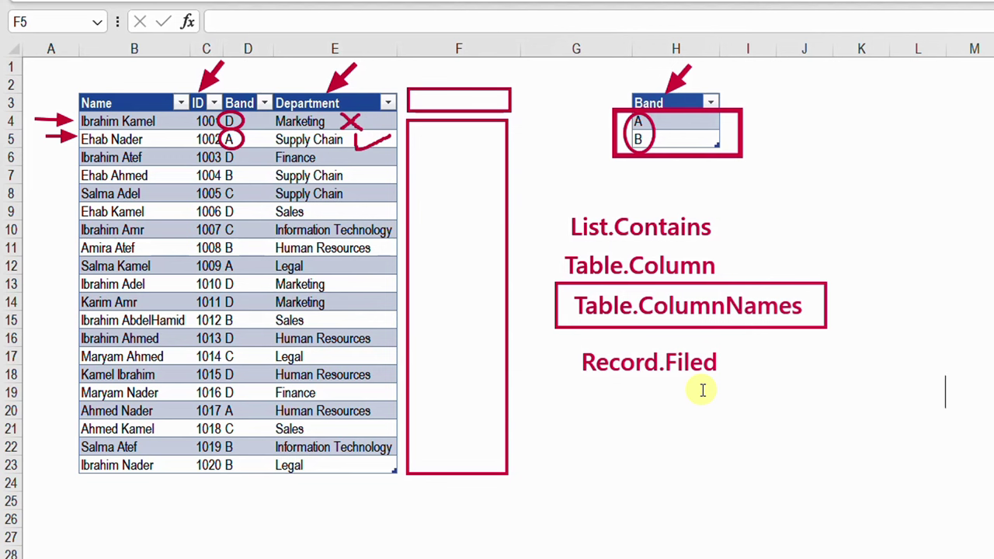
{"action": "left_click", "coordinate": [570, 404]}
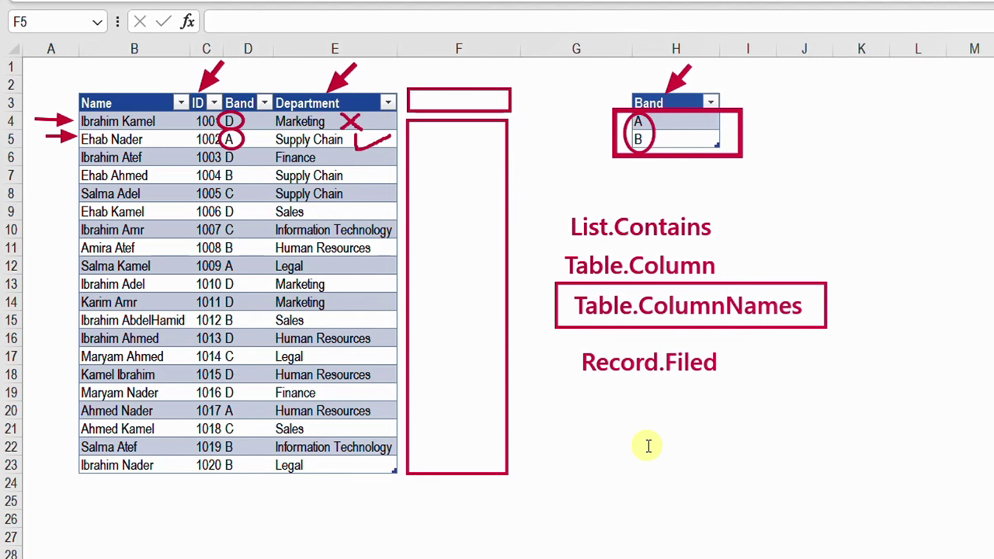
{"action": "type", "text": "Table.Sel"}
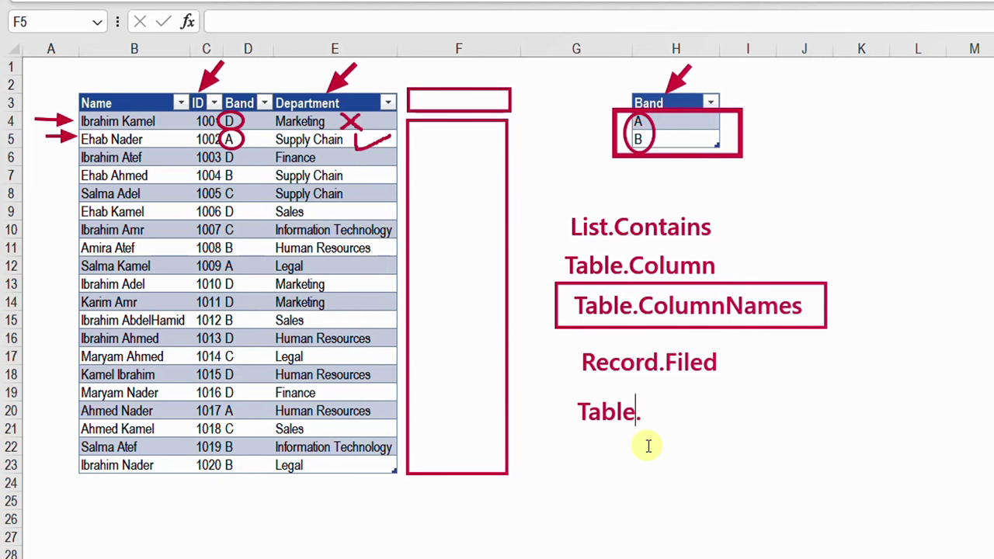
{"action": "type", "text": "ectRows"}
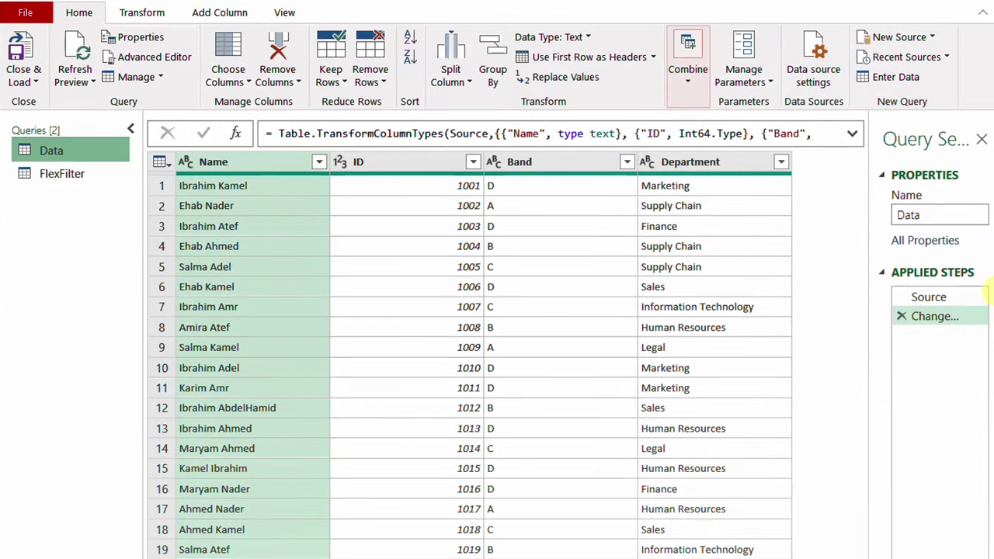
Rename the Data query as Data_Mcode in the Power Query Editor.
{"action": "left_click", "coordinate": [927, 215]}
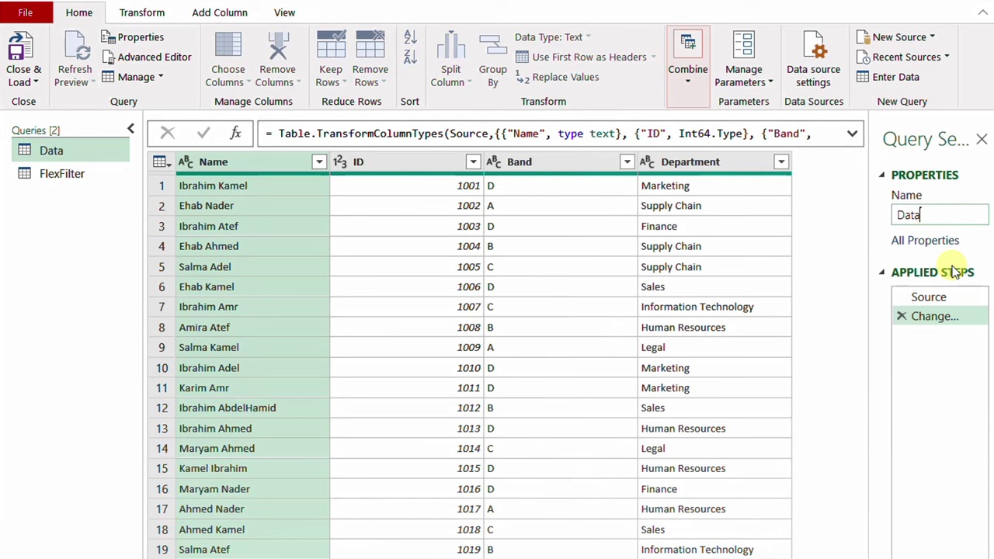
{"action": "type", "text": "_Mcode"}
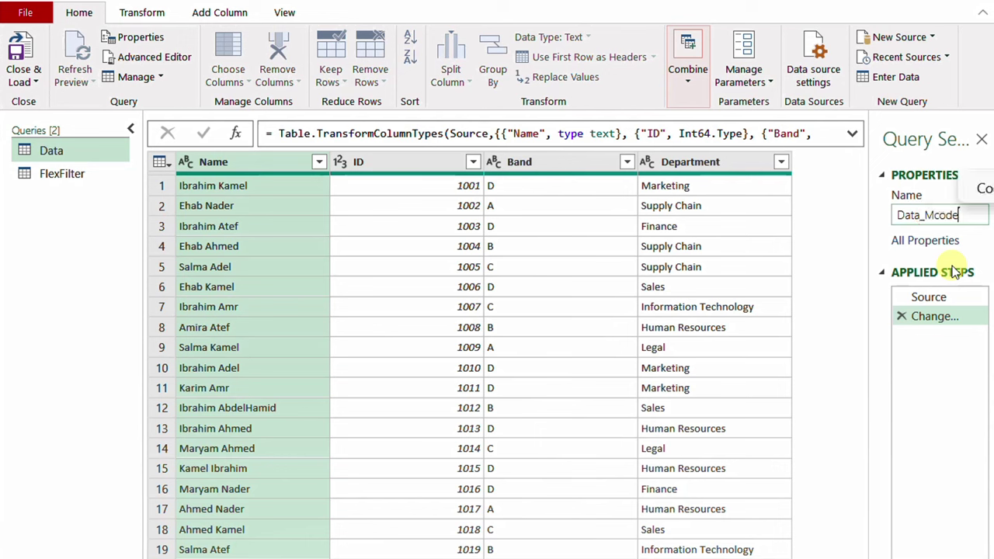
{"action": "key", "text": "Return"}
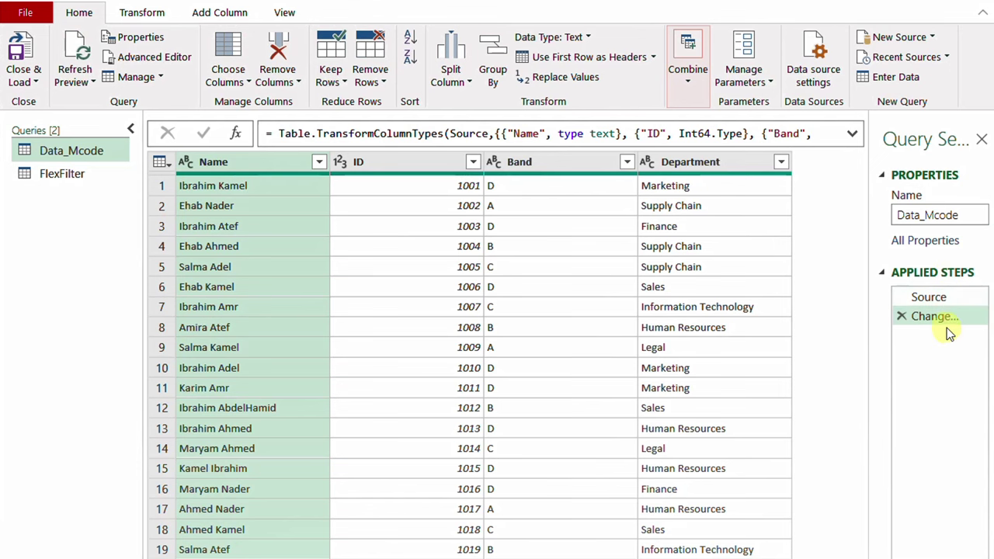
Delete the Changed Type step from the FlexFilter query.
{"action": "left_click", "coordinate": [46, 177]}
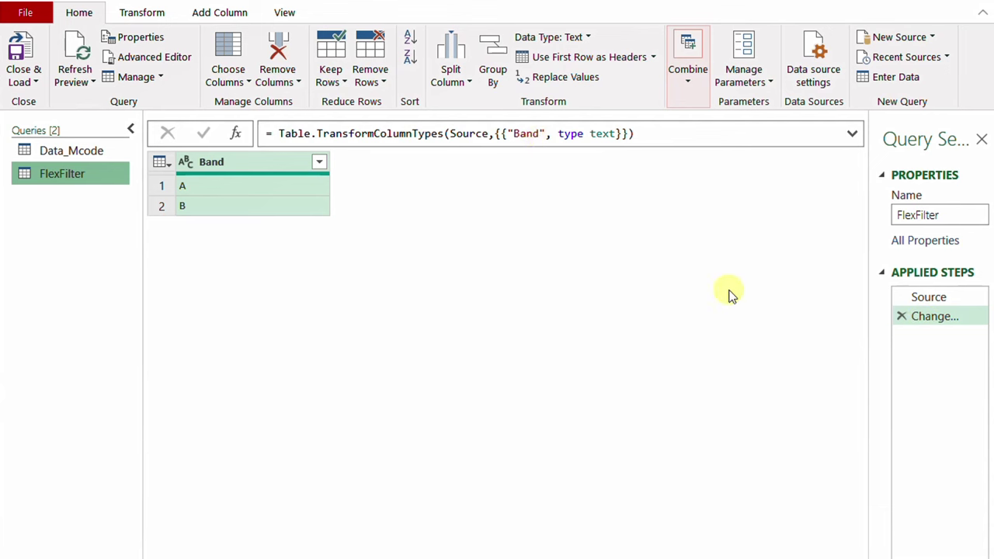
{"action": "left_click", "coordinate": [903, 317]}
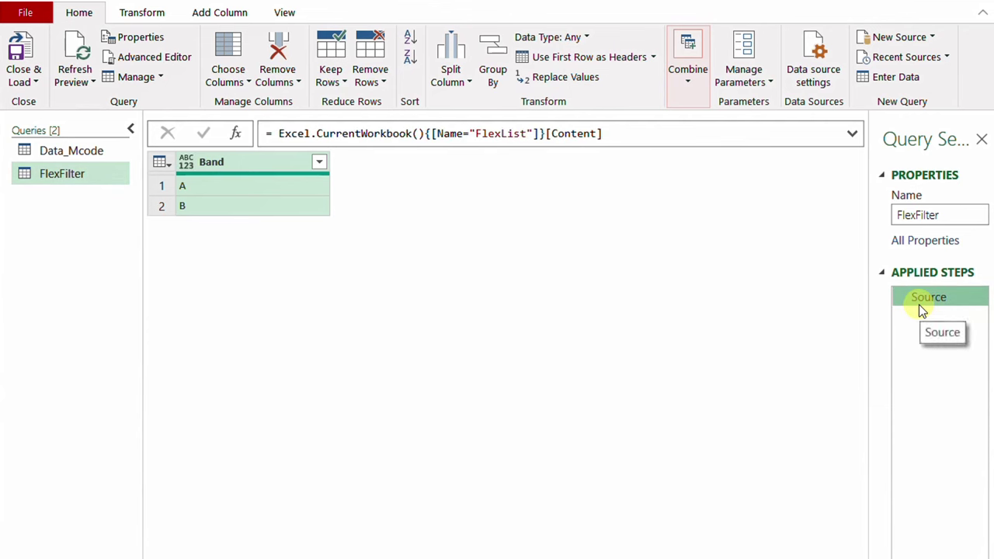
Add a custom column to the Data_Mcode query with the formula = _ to return each row as a record.
{"action": "left_click", "coordinate": [56, 152]}
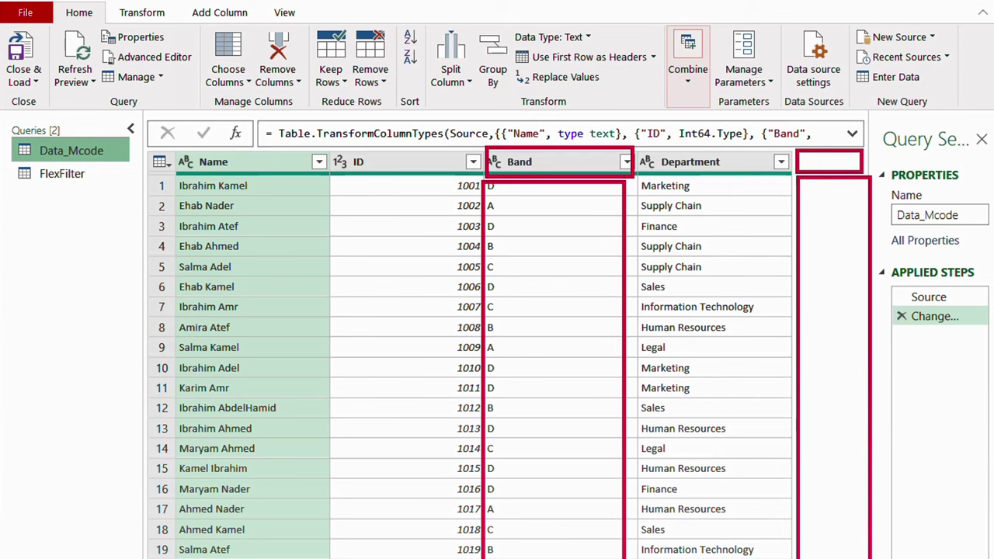
{"action": "left_click", "coordinate": [218, 14]}
{"action": "left_click", "coordinate": [87, 66]}
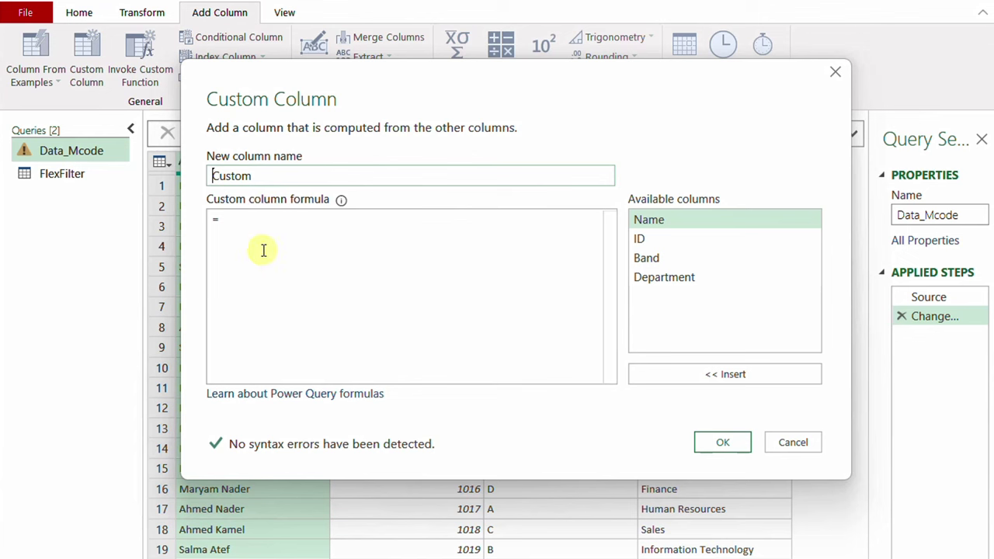
{"action": "left_click", "coordinate": [256, 222]}
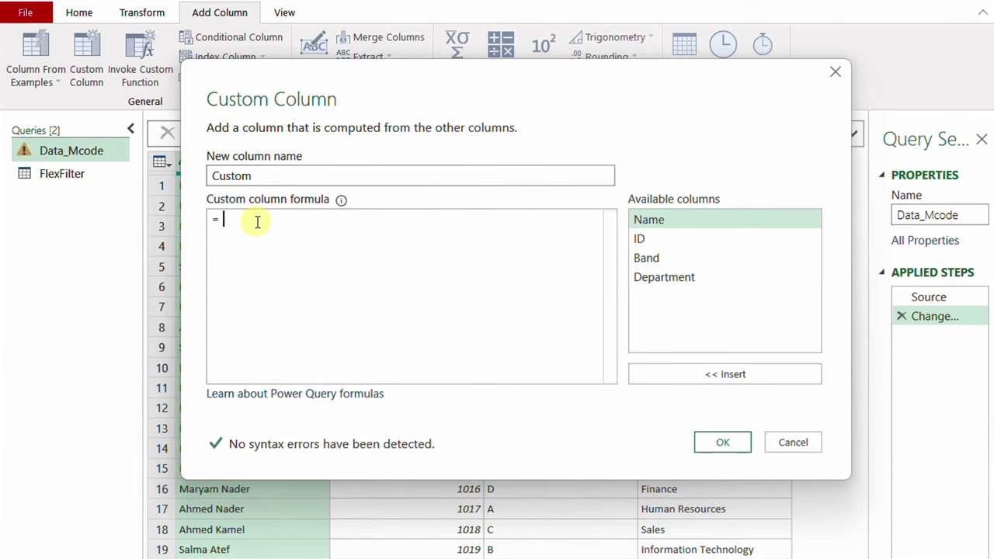
{"action": "type", "text": "_"}
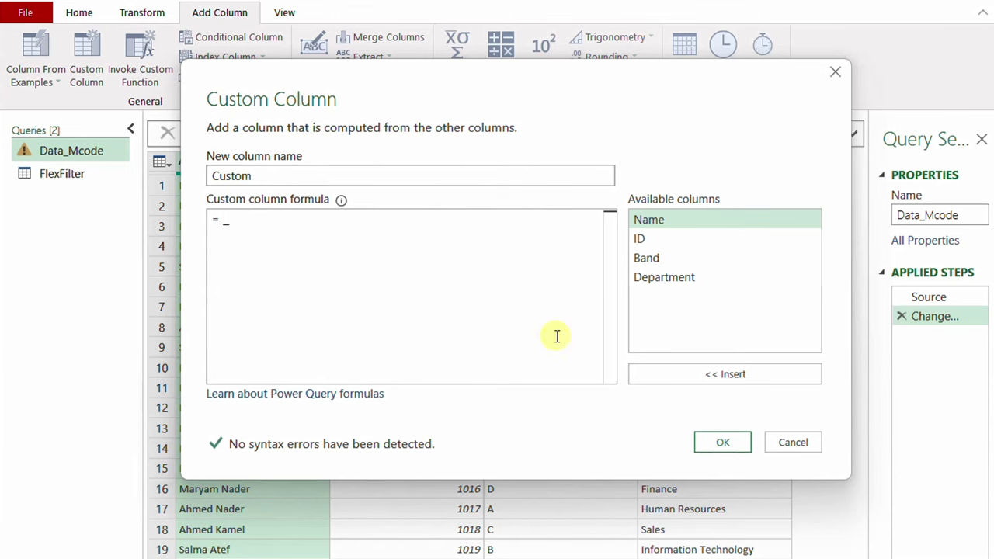
{"action": "left_click", "coordinate": [710, 450]}
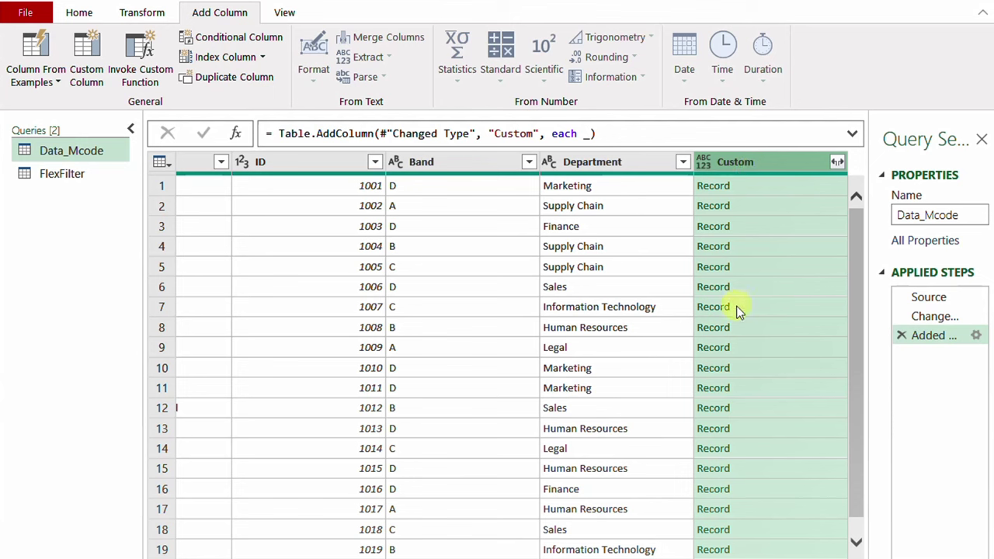
Preview the records in the first three rows of the Custom column and compare them with the table's columns.
{"action": "left_click", "coordinate": [812, 193]}
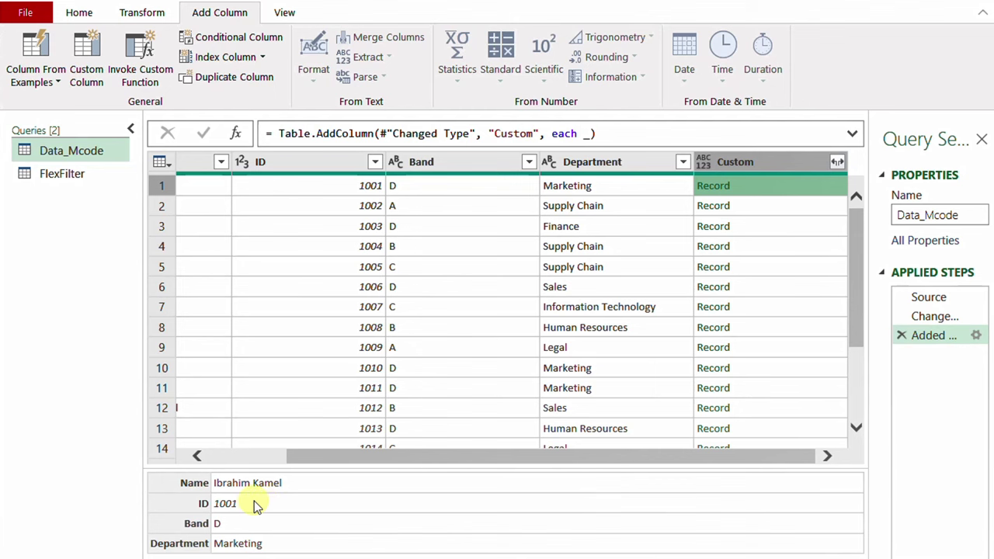
{"action": "left_click_drag", "start_coordinate": [479, 457], "coordinate": [382, 460]}
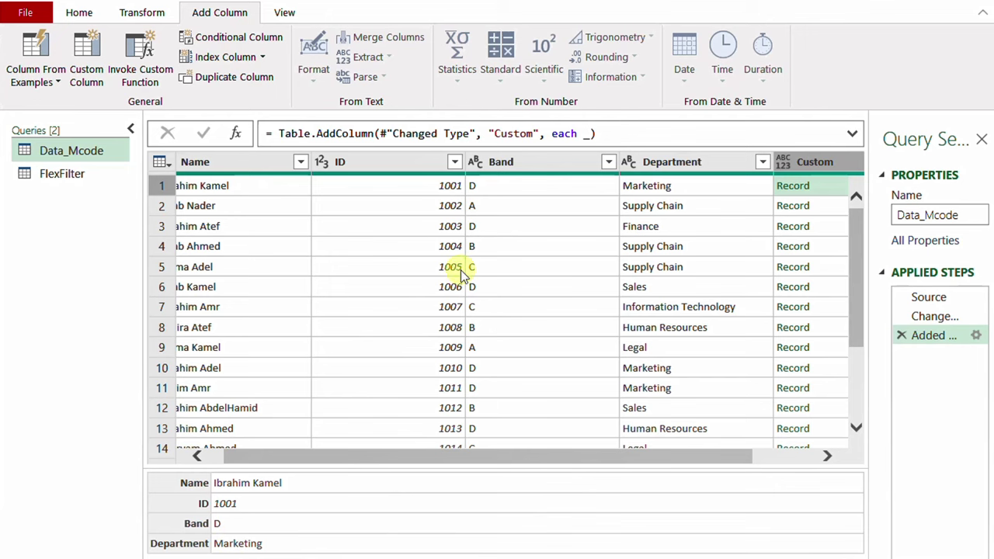
{"action": "left_click", "coordinate": [830, 205]}
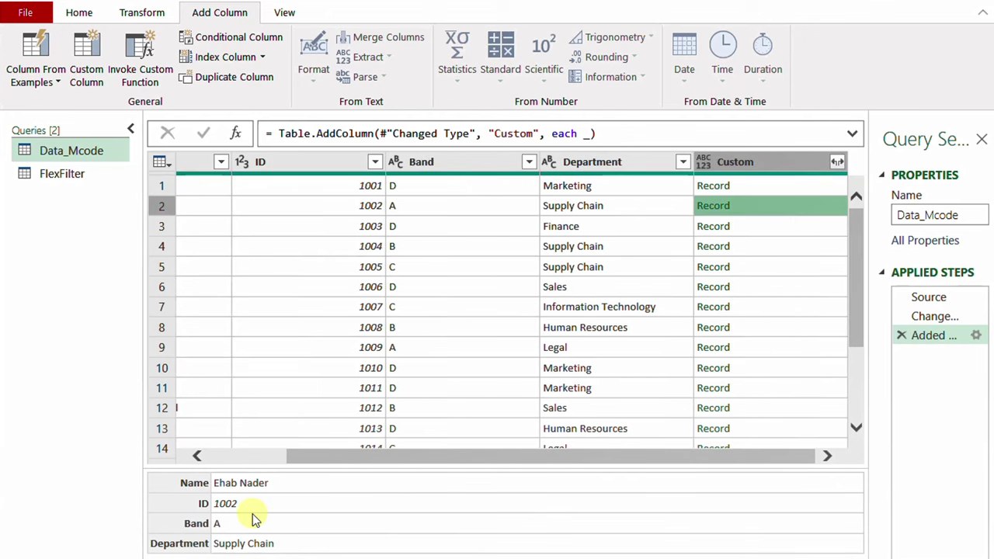
{"action": "left_click", "coordinate": [790, 226]}
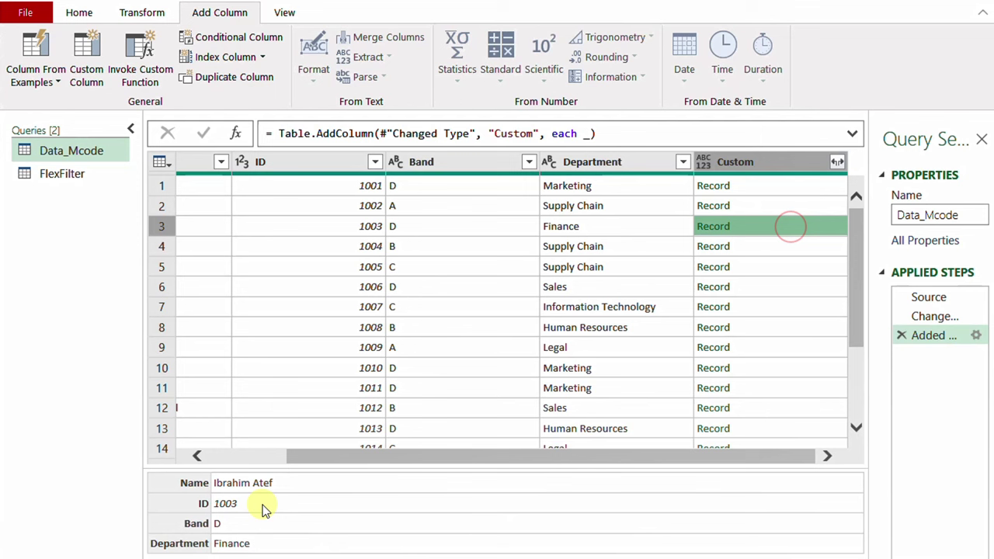
Change the Custom column's formula to = Record.Field(_,"Band").
{"action": "left_click", "coordinate": [974, 337]}
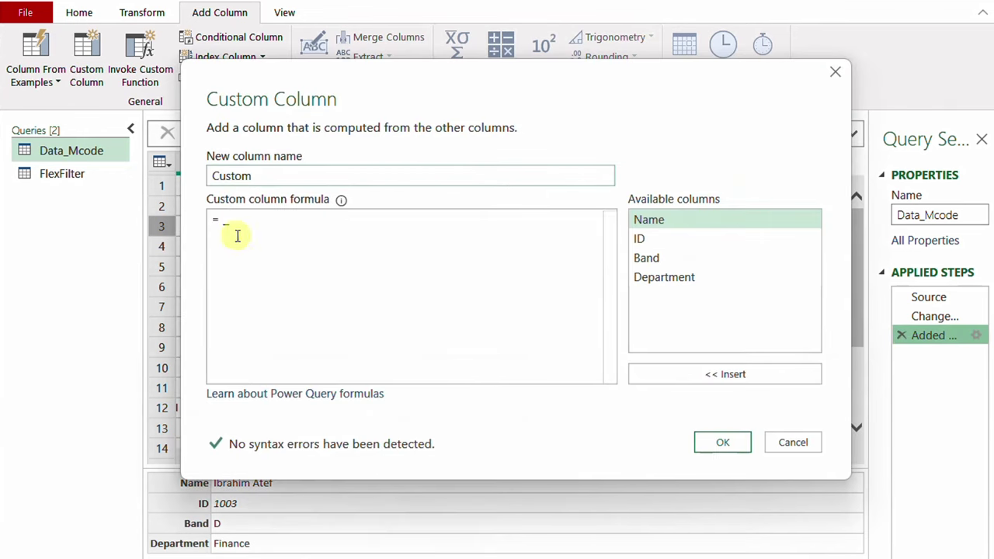
{"action": "left_click", "coordinate": [240, 224]}
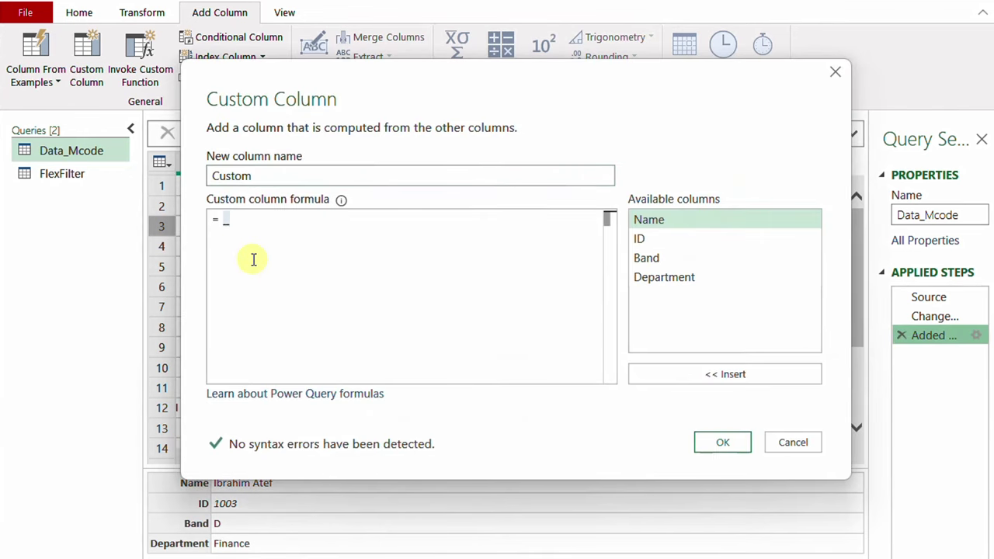
{"action": "key", "text": "BackSpace"}
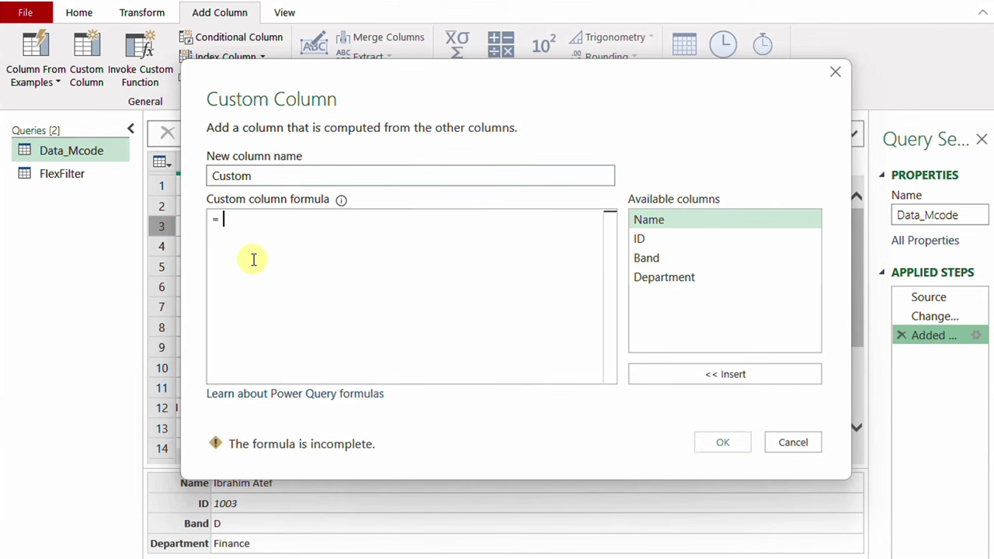
{"action": "type", "text": "Reco"}
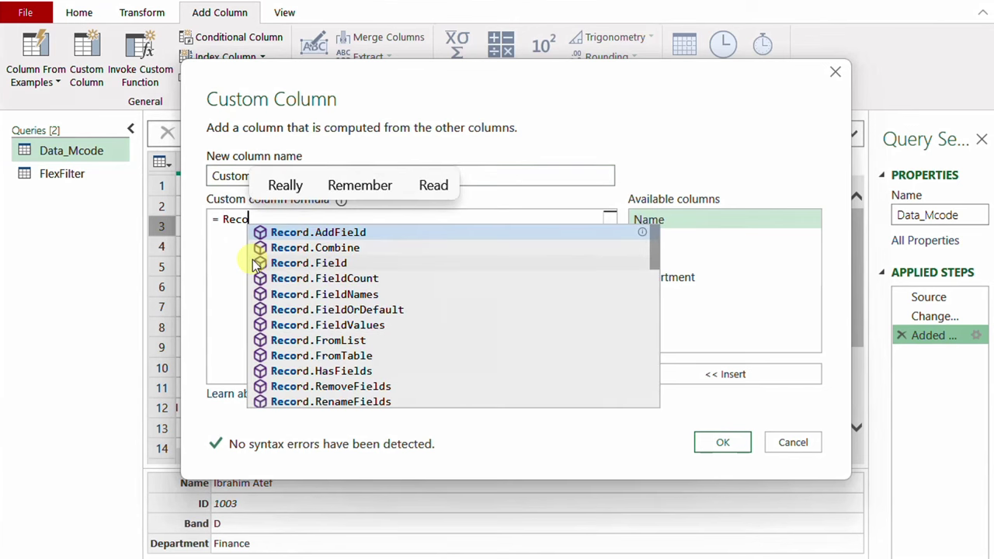
{"action": "left_click", "coordinate": [256, 264]}
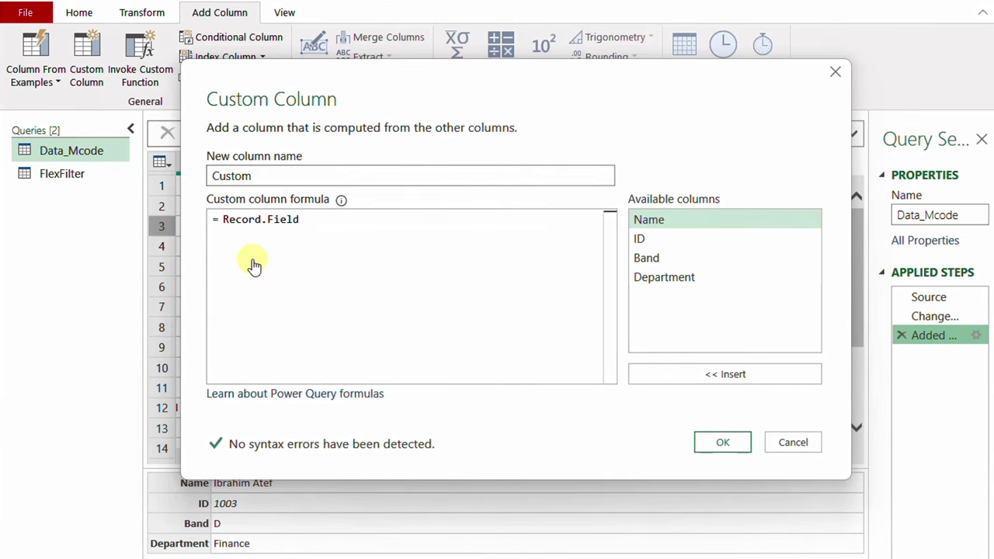
{"action": "type", "text": "("}
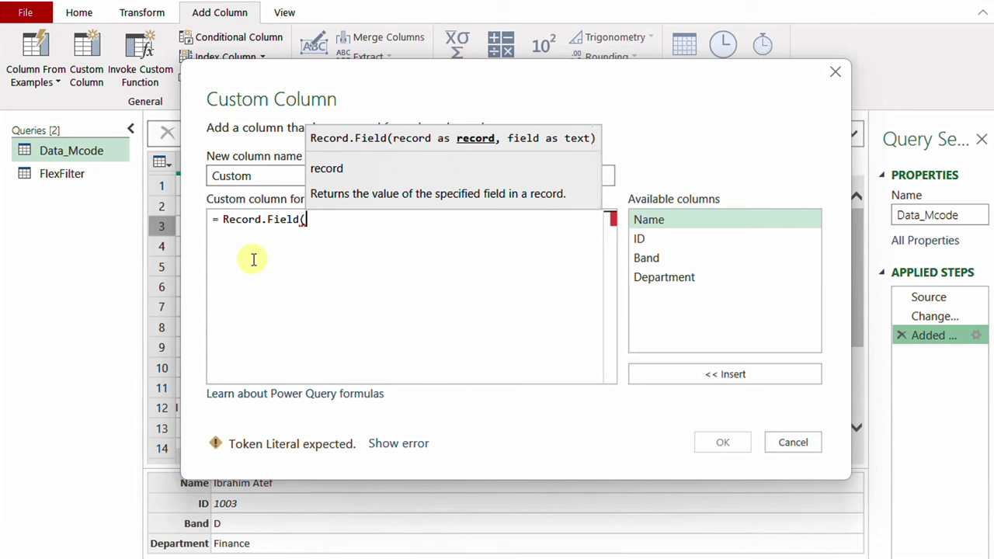
{"action": "type", "text": "_"}
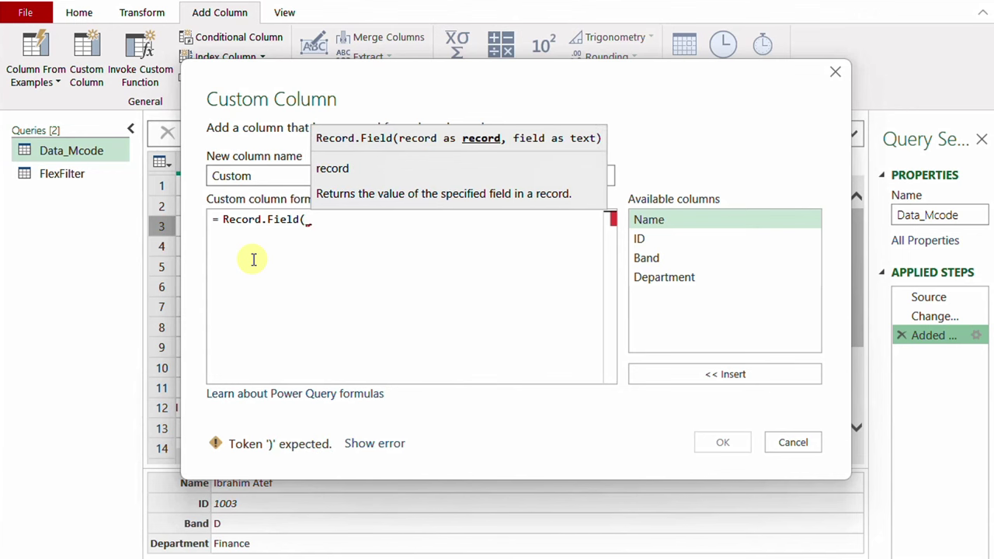
{"action": "type", "text": ","}
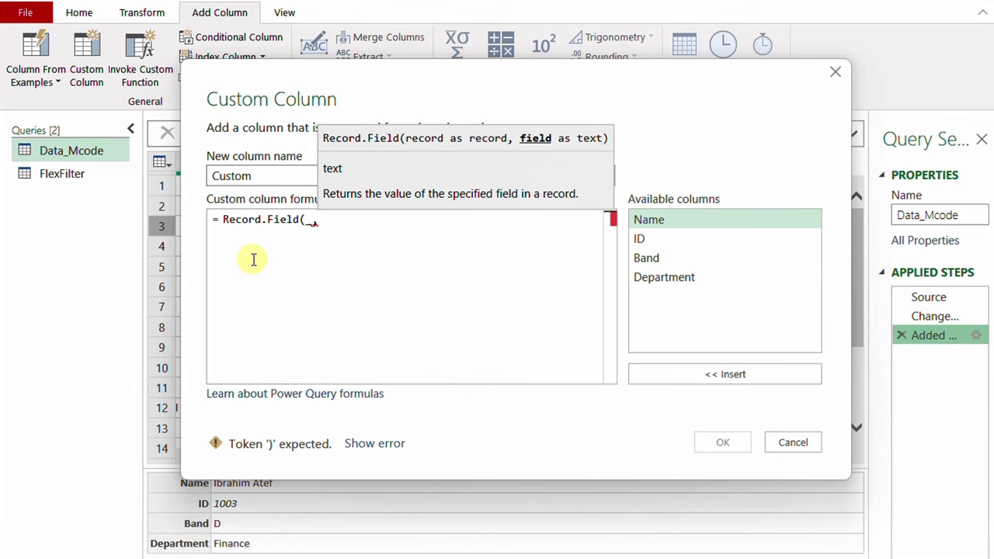
{"action": "type", "text": "\""}
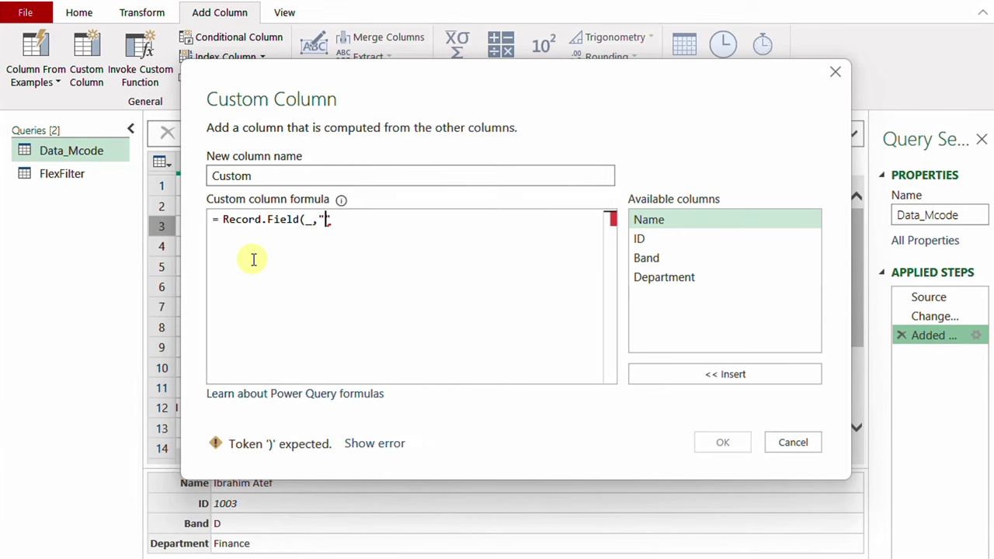
{"action": "type", "text": "B"}
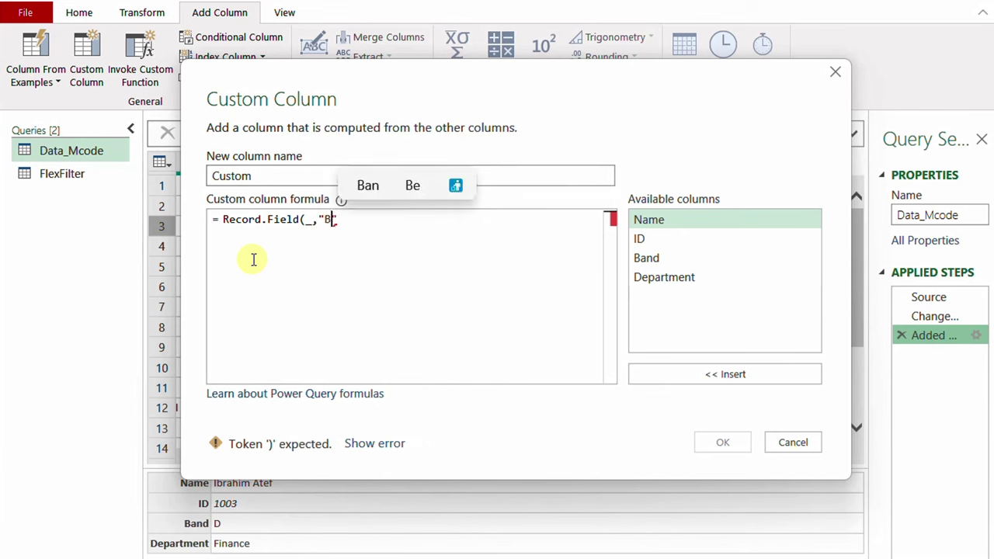
{"action": "type", "text": "and"}
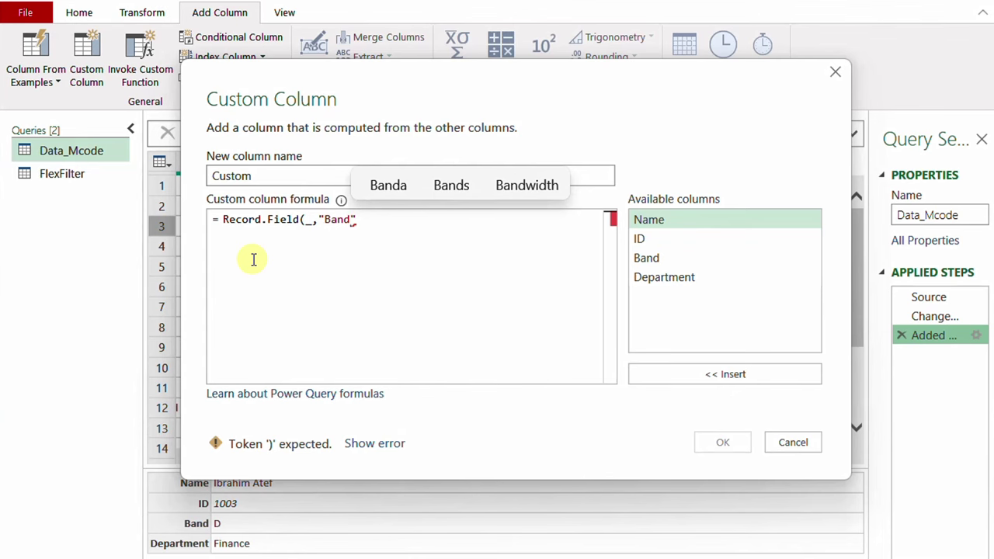
{"action": "type", "text": "\")"}
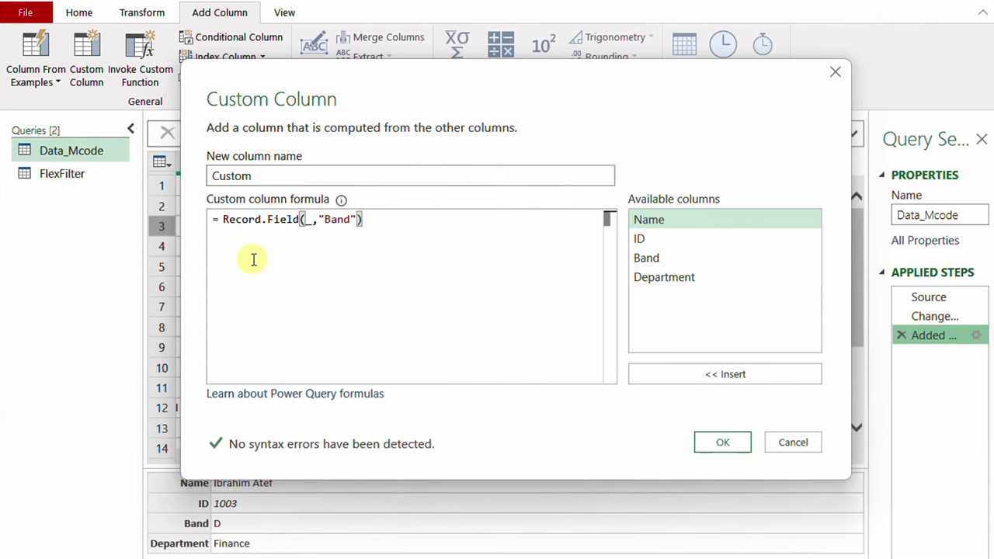
{"action": "left_click", "coordinate": [713, 443]}
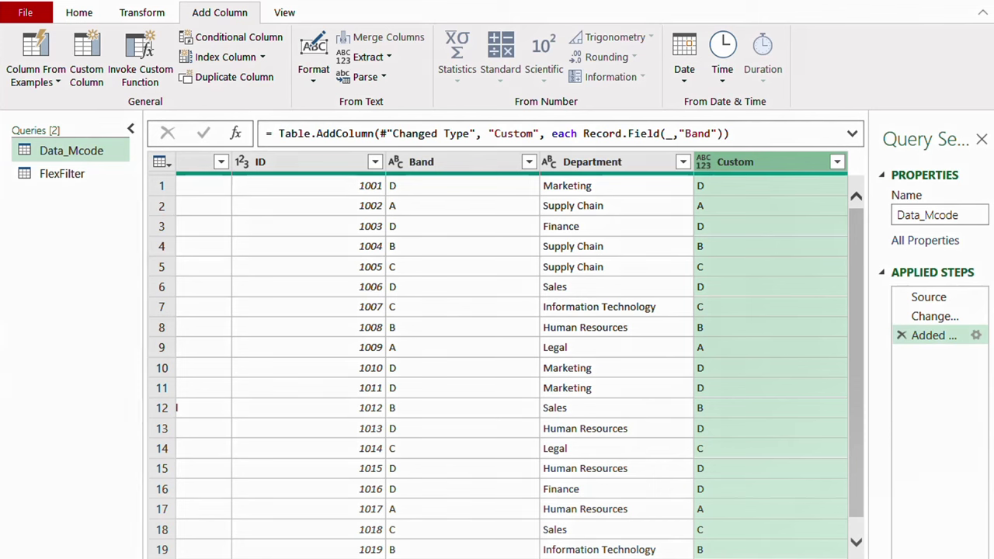
Draw a rectangle around the Custom column to highlight its values.
{"action": "mouse_move", "coordinate": [688, 153]}
{"action": "left_mouse_down"}
{"action": "mouse_move", "coordinate": [843, 337]}
{"action": "mouse_move", "coordinate": [845, 554]}
{"action": "left_mouse_up"}
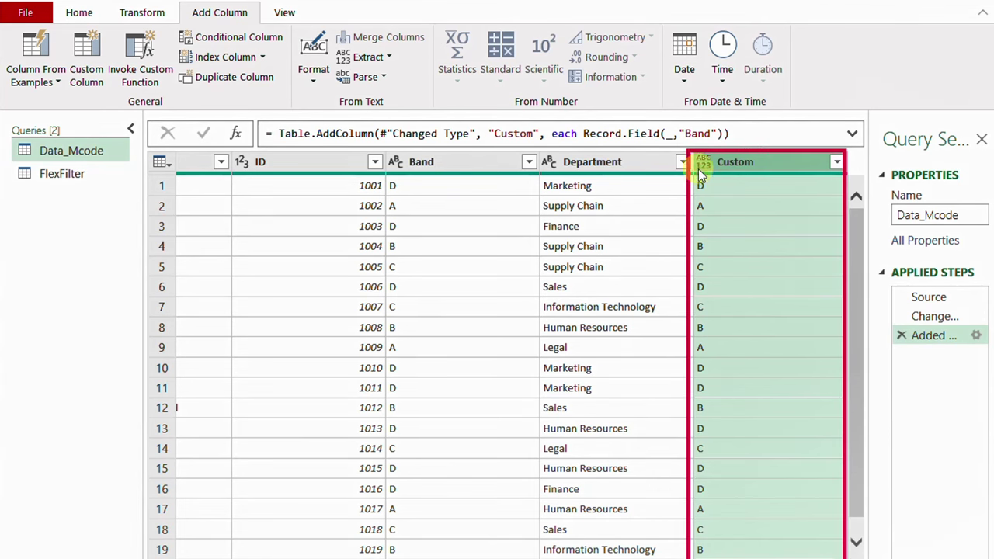
{"action": "left_click", "coordinate": [764, 165]}
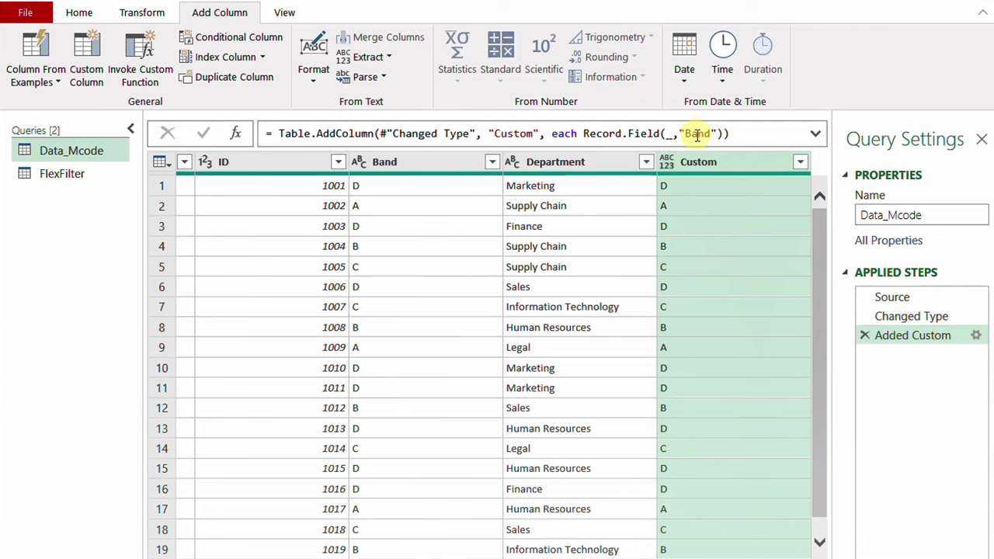
Add a step to the Data_Mcode query with the formula =Table.ColumnNames(FlexFilter) to list the criteria table's column names.
{"action": "left_click", "coordinate": [975, 334]}
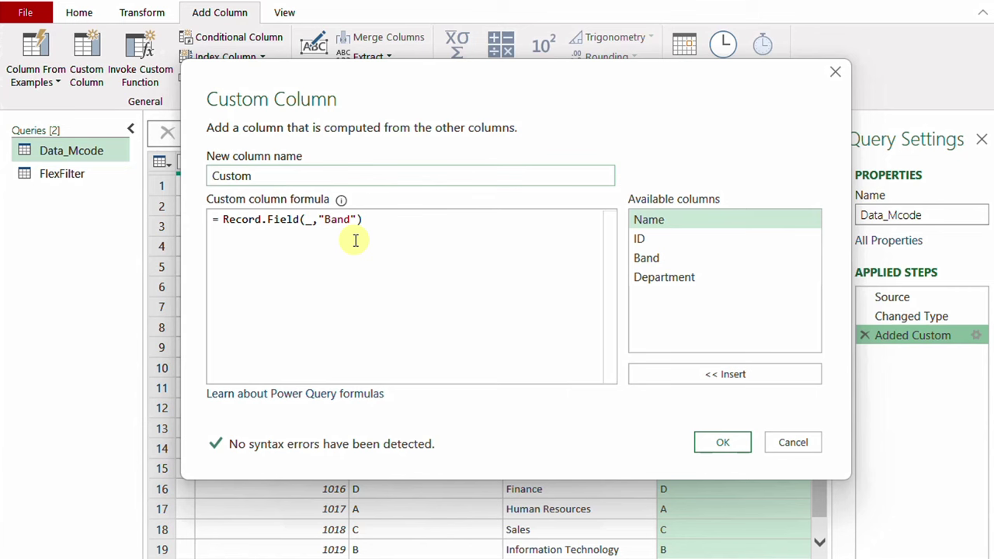
{"action": "key", "text": "Return"}
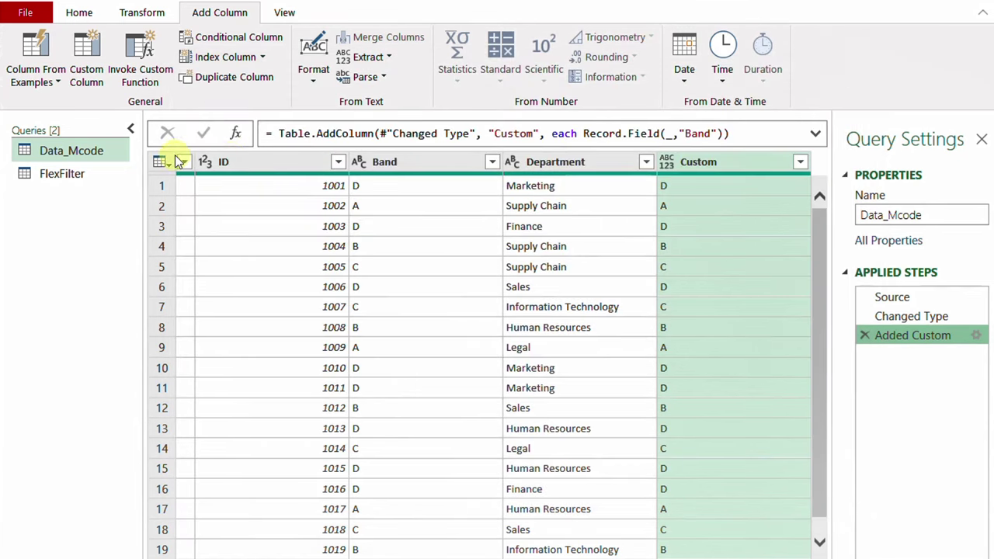
{"action": "left_click", "coordinate": [235, 136]}
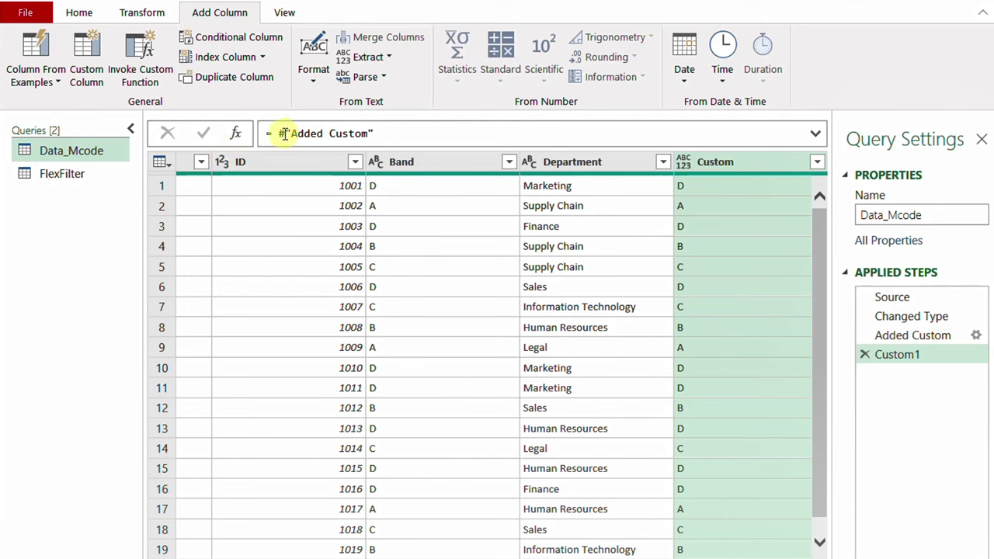
{"action": "left_click_drag", "start_coordinate": [270, 134], "coordinate": [417, 137]}
{"action": "key", "text": "BackSpace"}
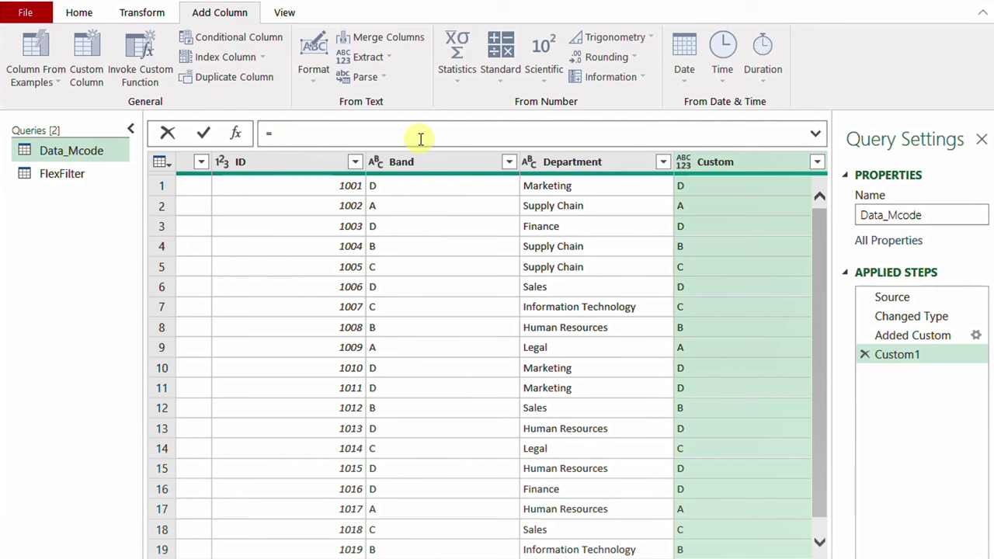
{"action": "type", "text": "Table.ColumnNames"}
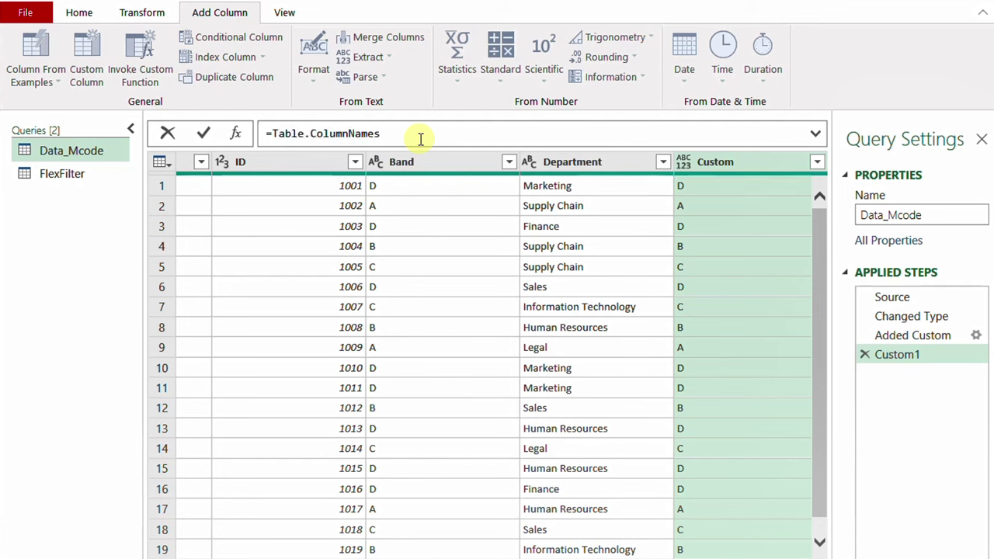
{"action": "type", "text": "("}
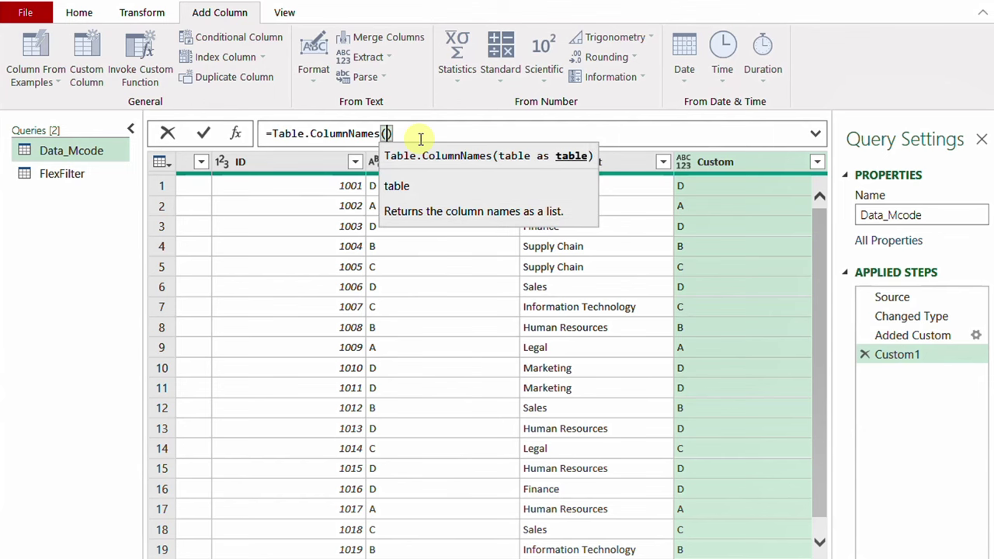
{"action": "type", "text": "Fle"}
{"action": "key", "text": "Tab"}
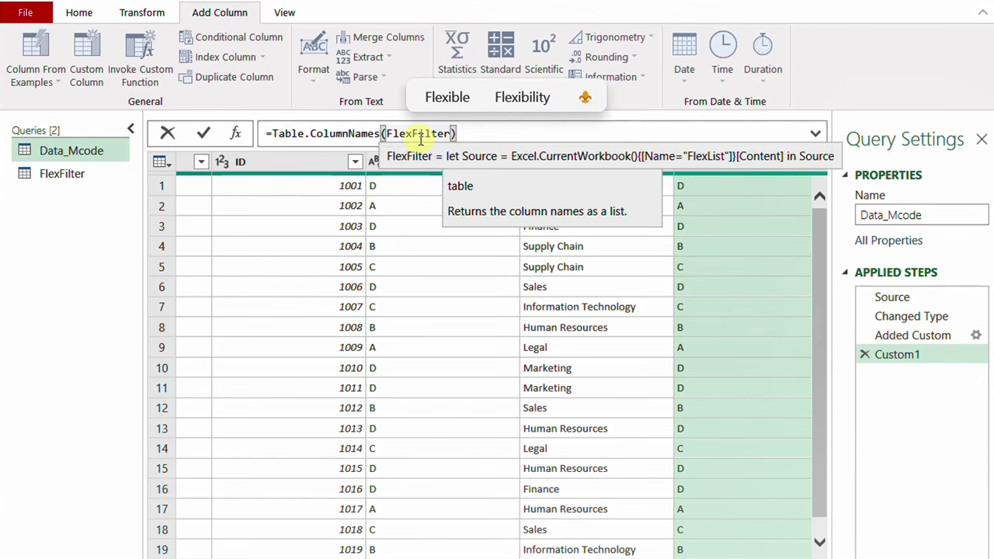
{"action": "left_click", "coordinate": [204, 133]}
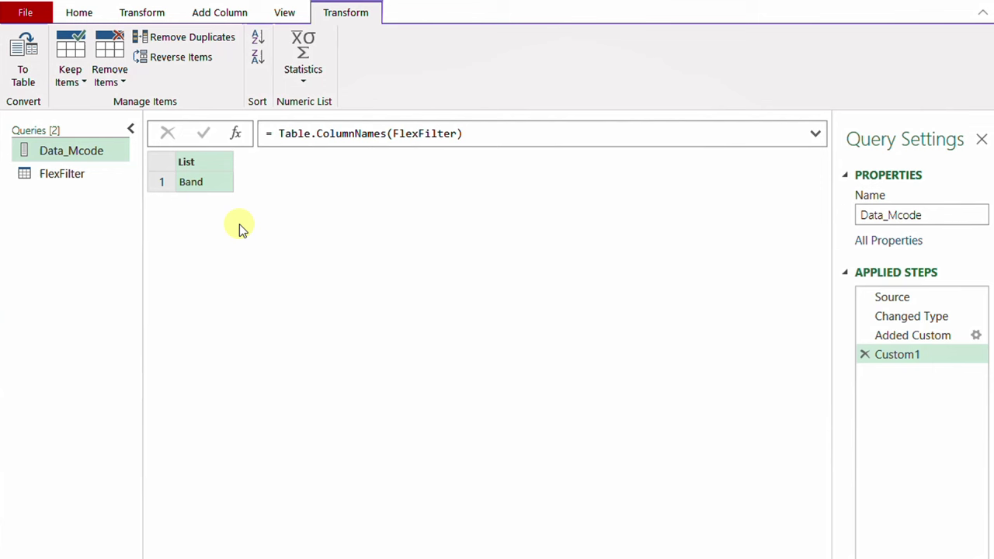
Append {0} to the Table.ColumnNames(FlexFilter) formula to extract the first column name from the list.
{"action": "left_click", "coordinate": [495, 131]}
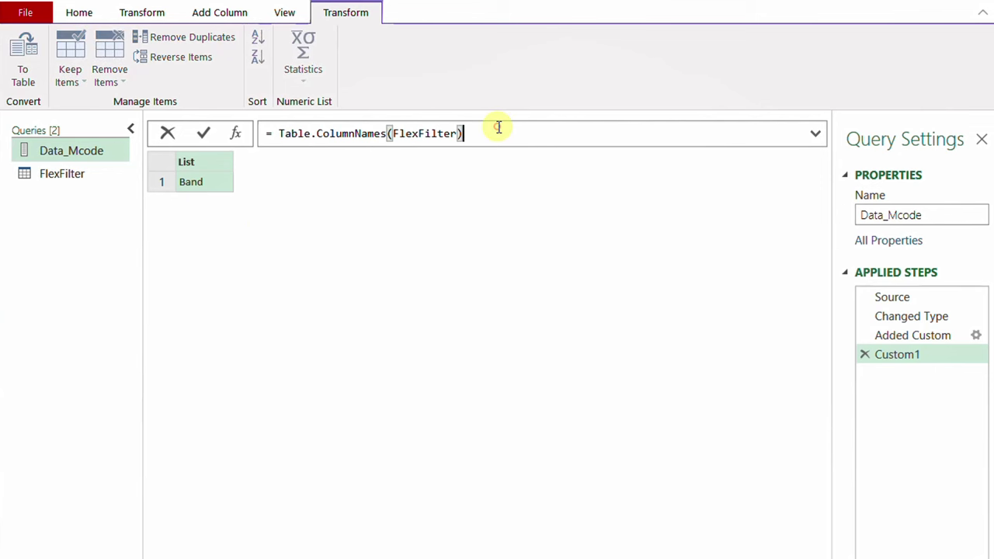
{"action": "type", "text": "{"}
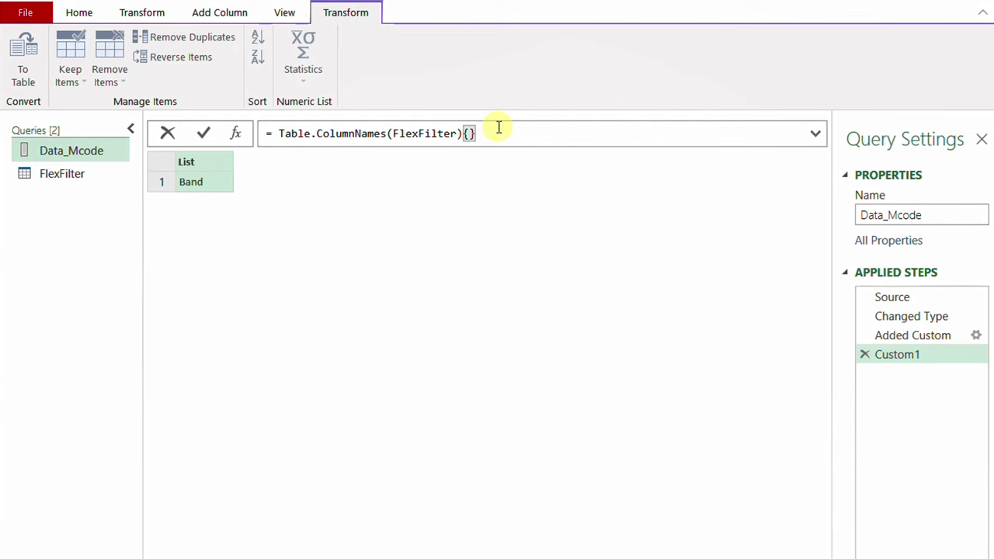
{"action": "type", "text": "0"}
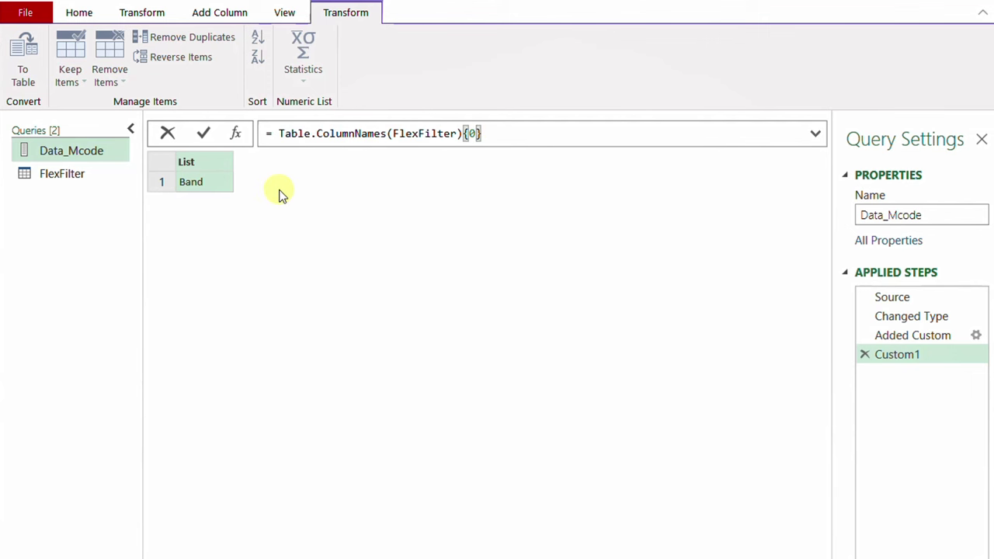
{"action": "type", "text": "}"}
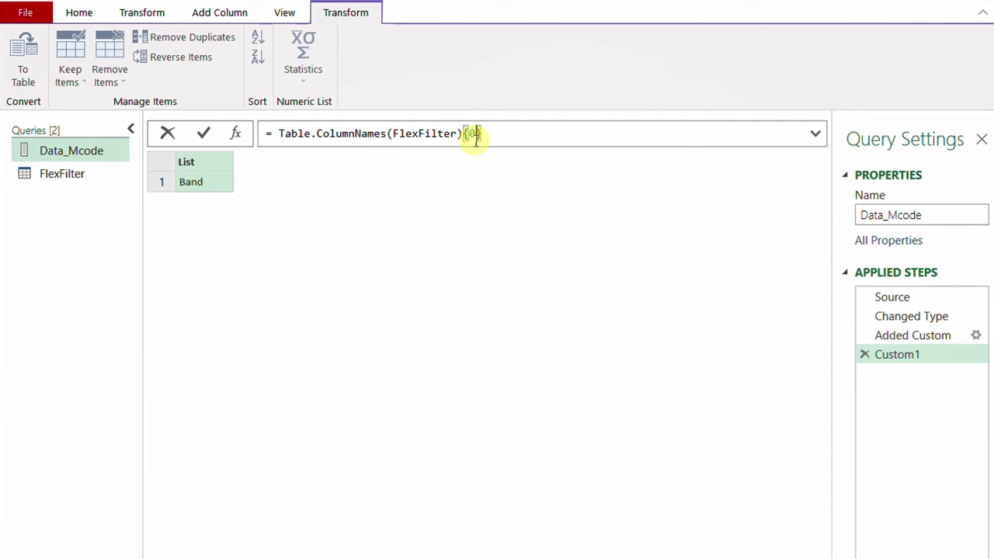
{"action": "left_click", "coordinate": [205, 134]}
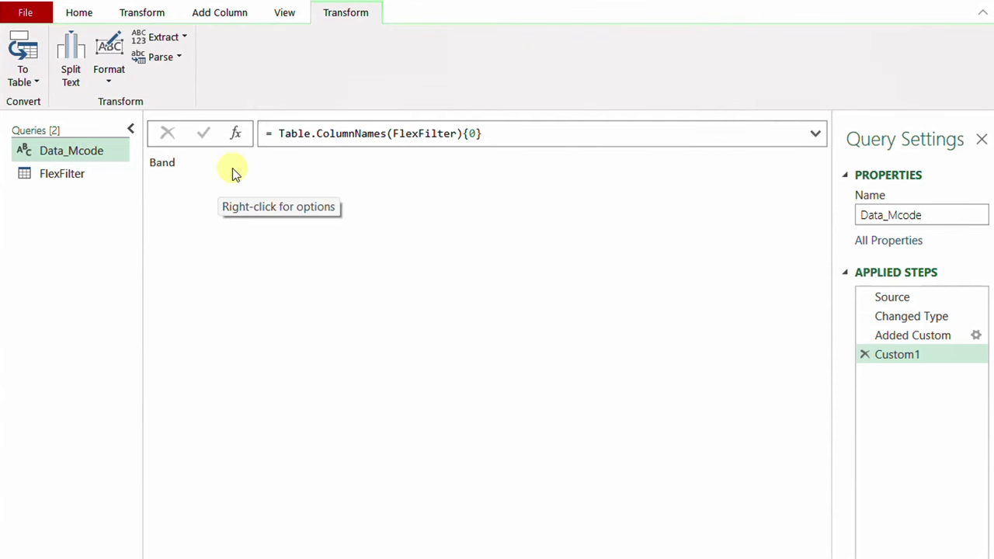
Rename the Custom1 step as ColName.
{"action": "right_click", "coordinate": [920, 360]}
{"action": "left_click", "coordinate": [962, 394]}
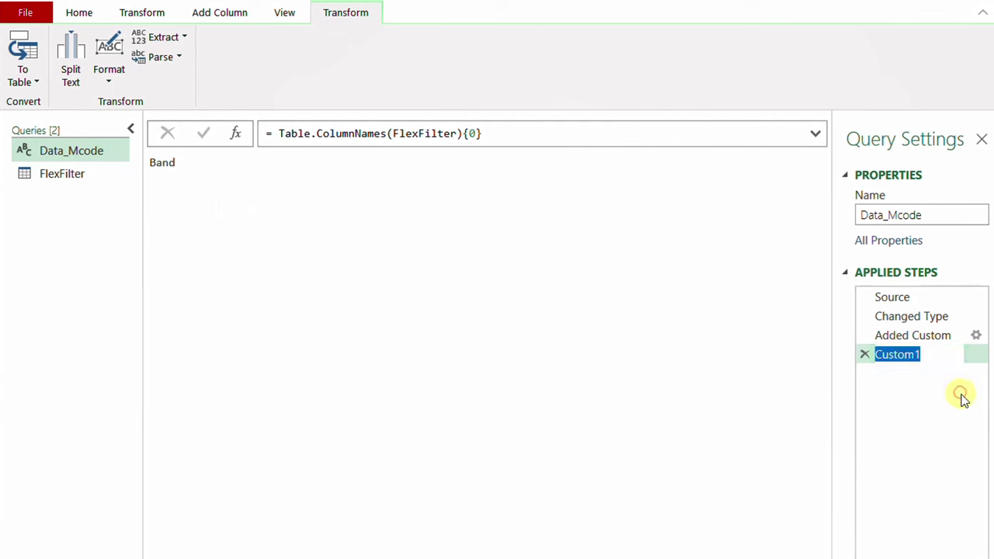
{"action": "type", "text": "ColName"}
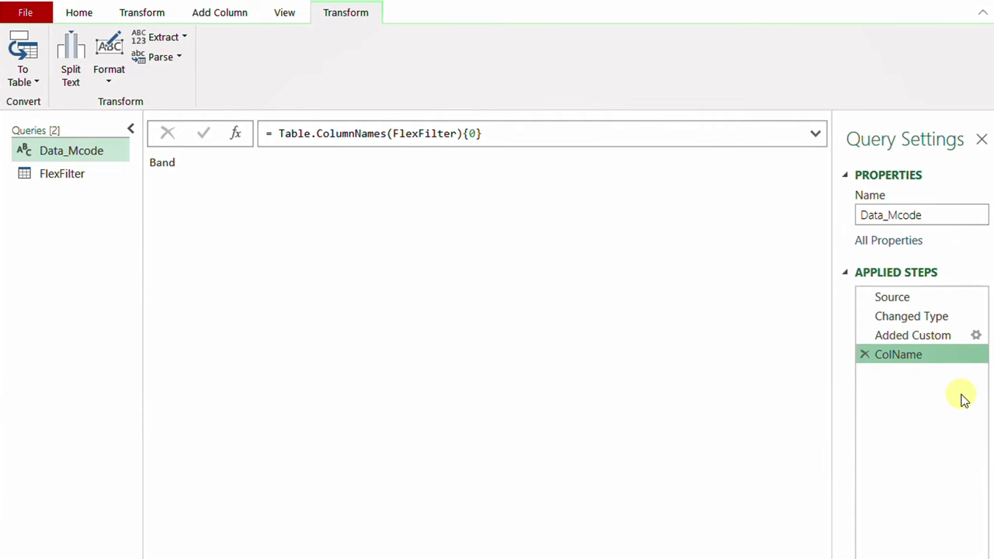
Move the ColName step before the Added Custom step in the Data_Mcode query.
{"action": "left_click", "coordinate": [927, 337]}
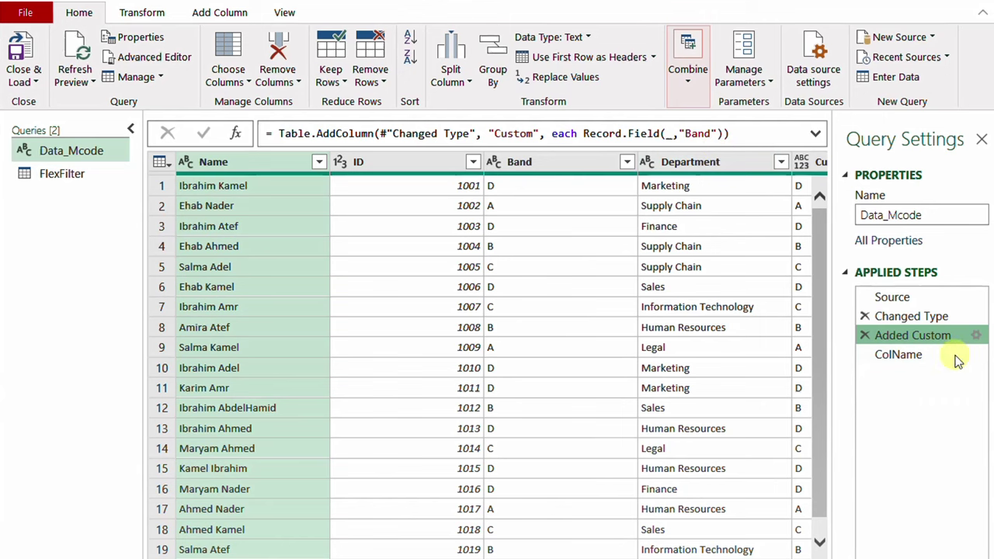
{"action": "left_click", "coordinate": [977, 336]}
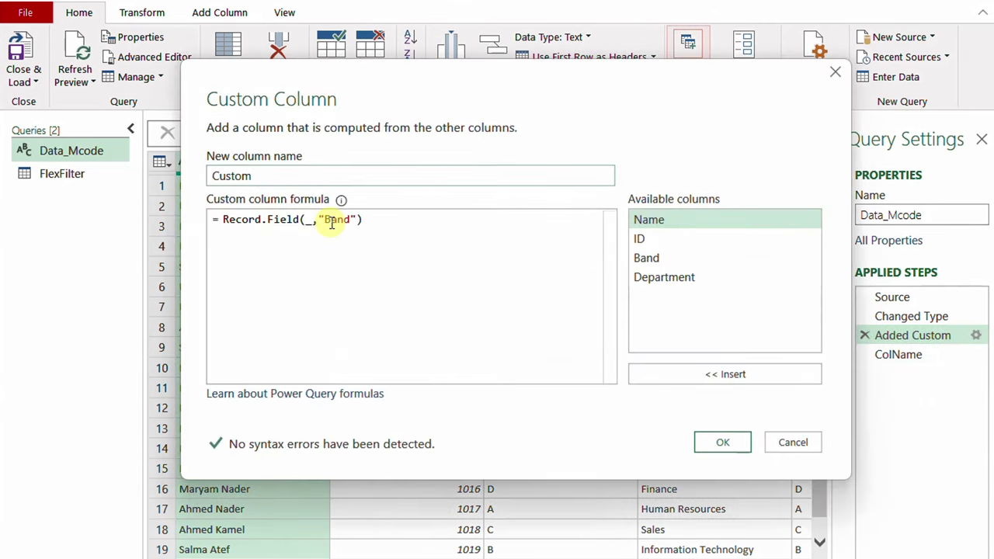
{"action": "left_click", "coordinate": [793, 443]}
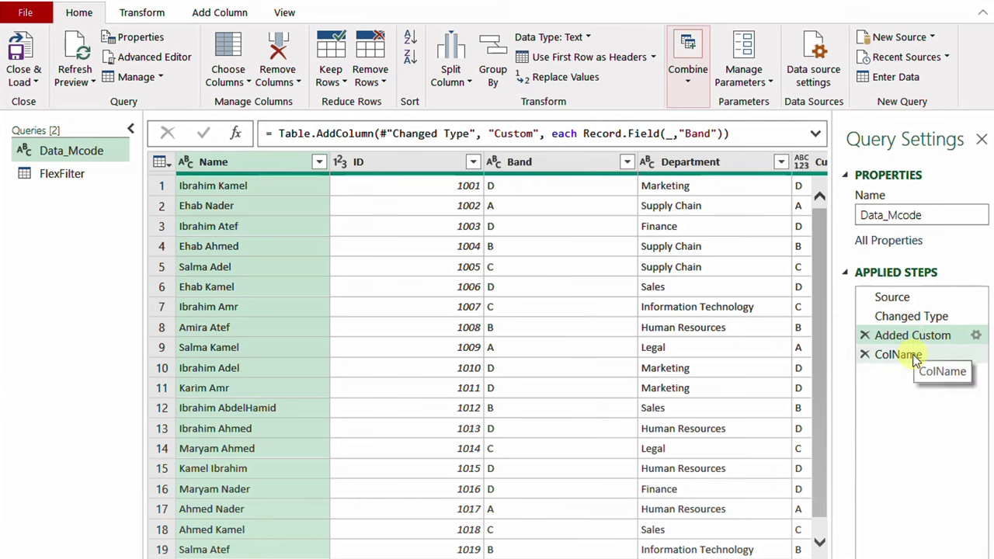
{"action": "left_click_drag", "start_coordinate": [910, 362], "coordinate": [884, 351]}
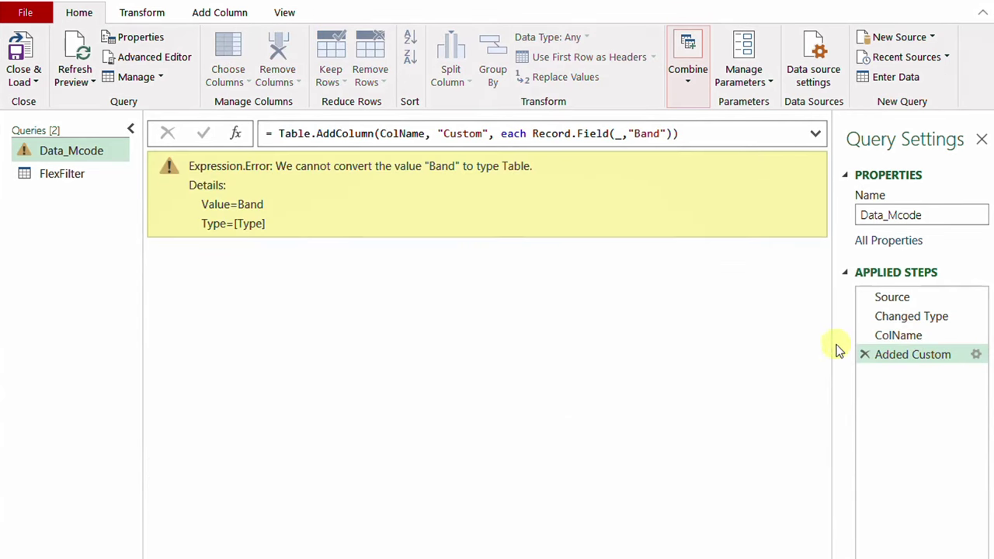
Replace the ColName table reference in the Added Custom step's Table.AddColumn formula with #"Changed Type".
{"action": "left_click_drag", "start_coordinate": [379, 133], "coordinate": [425, 134]}
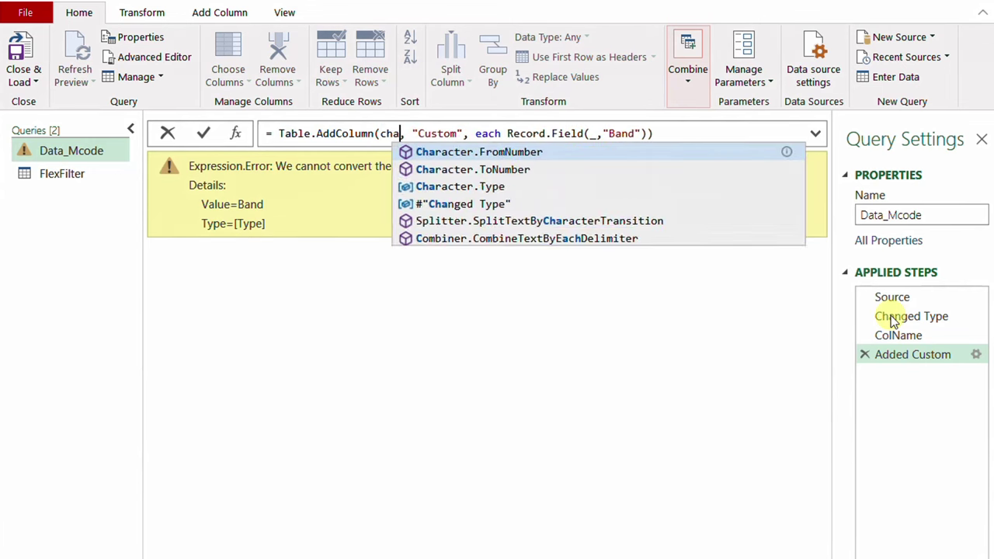
{"action": "type", "text": "chan"}
{"action": "key", "text": "Down"}
{"action": "key", "text": "Tab"}
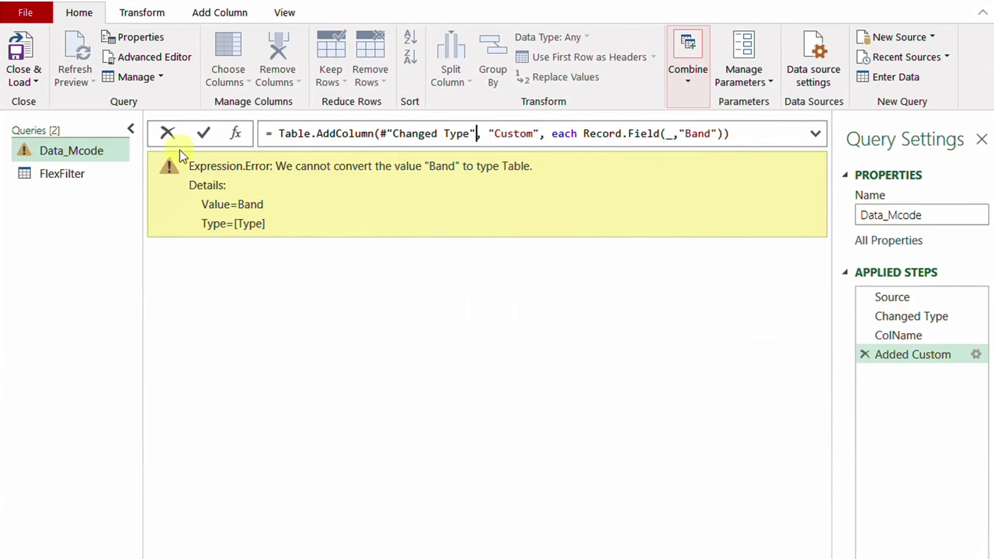
{"action": "left_click", "coordinate": [204, 135]}
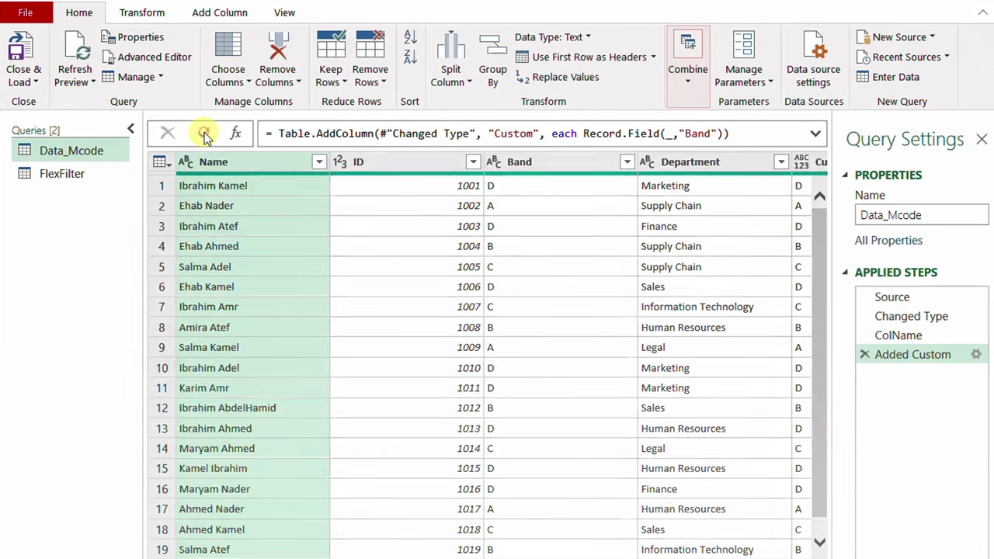
Try to replace "Band" in the Custom column's Record.Field formula with a reference to the ColName step.
{"action": "left_click", "coordinate": [976, 355]}
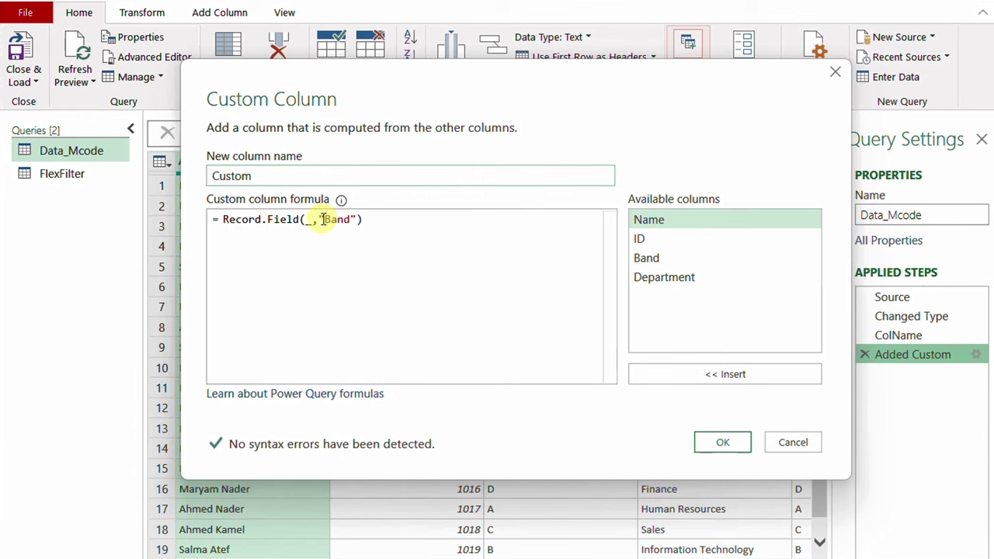
{"action": "left_click_drag", "start_coordinate": [322, 219], "coordinate": [350, 219]}
{"action": "key", "text": "BackSpace"}
{"action": "key", "text": "BackSpace"}
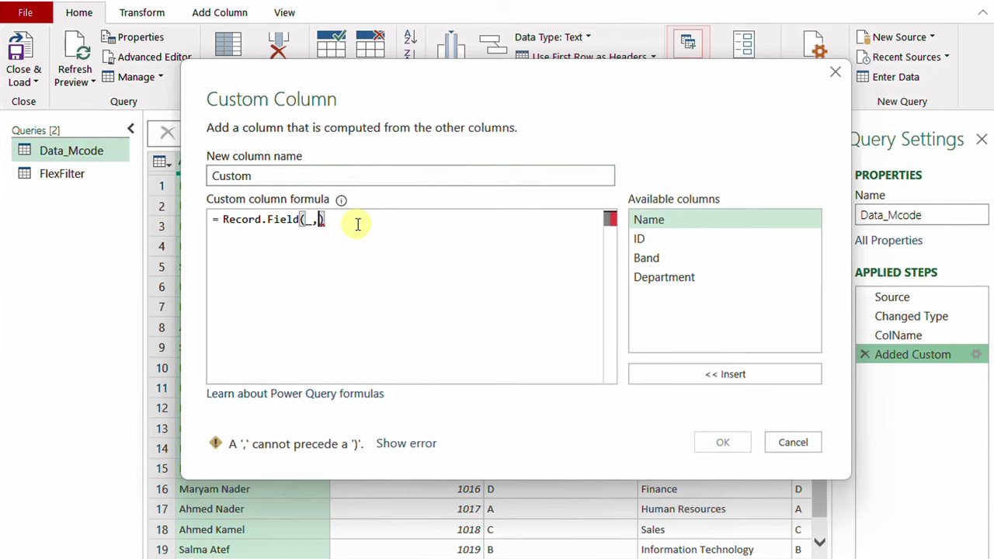
{"action": "type", "text": "ColNmae"}
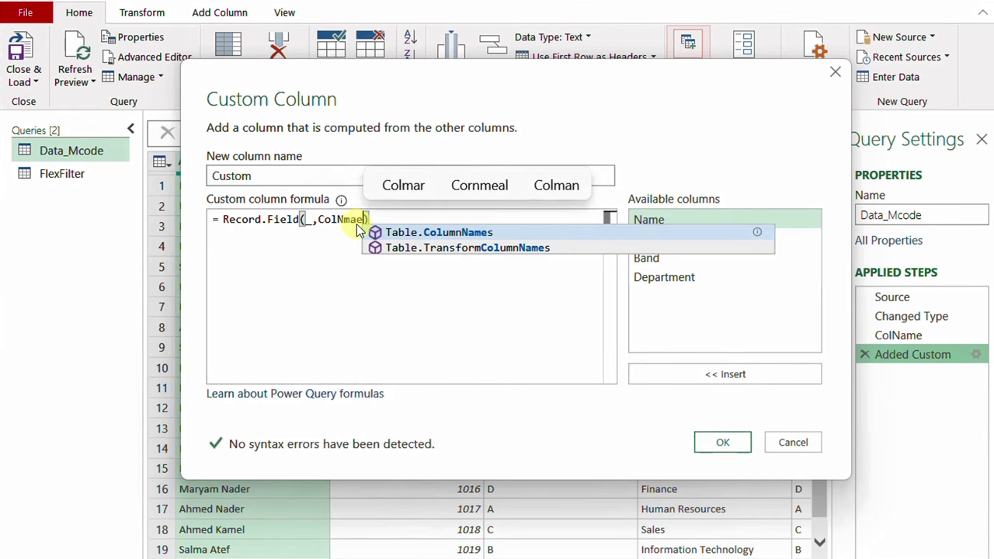
{"action": "left_click", "coordinate": [426, 344]}
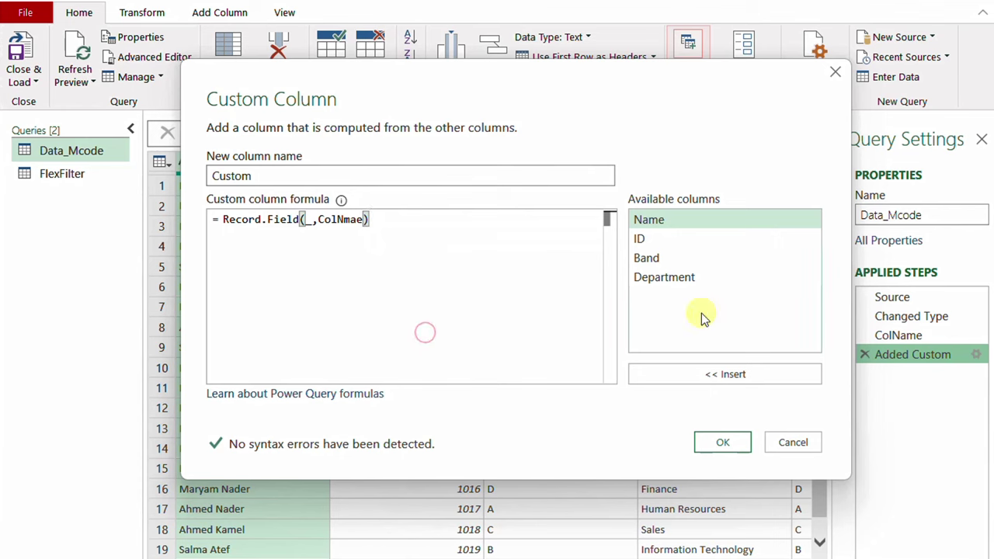
{"action": "left_click", "coordinate": [723, 442]}
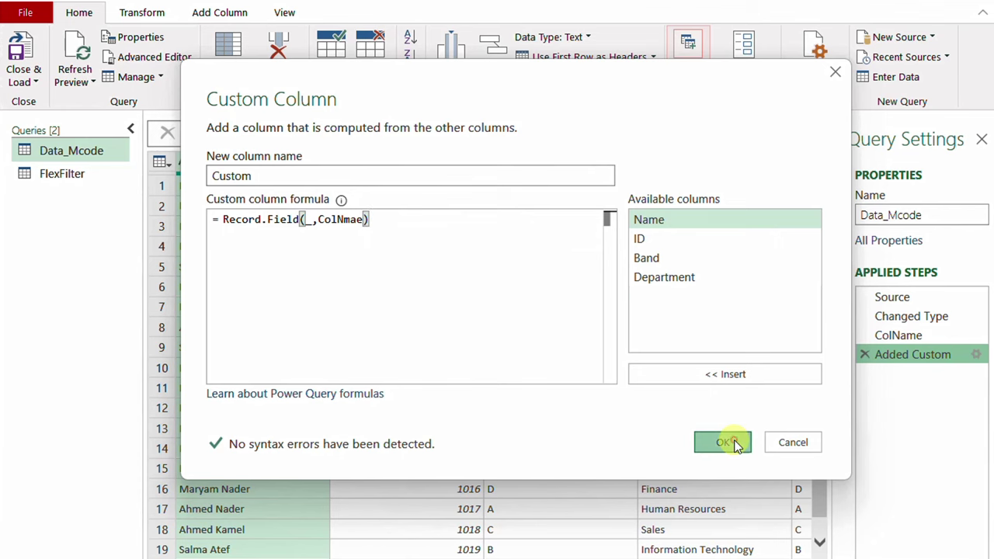
Correct the misspelled step reference so the Custom column's formula is = Record.Field(_,ColName).
{"action": "left_click", "coordinate": [976, 354]}
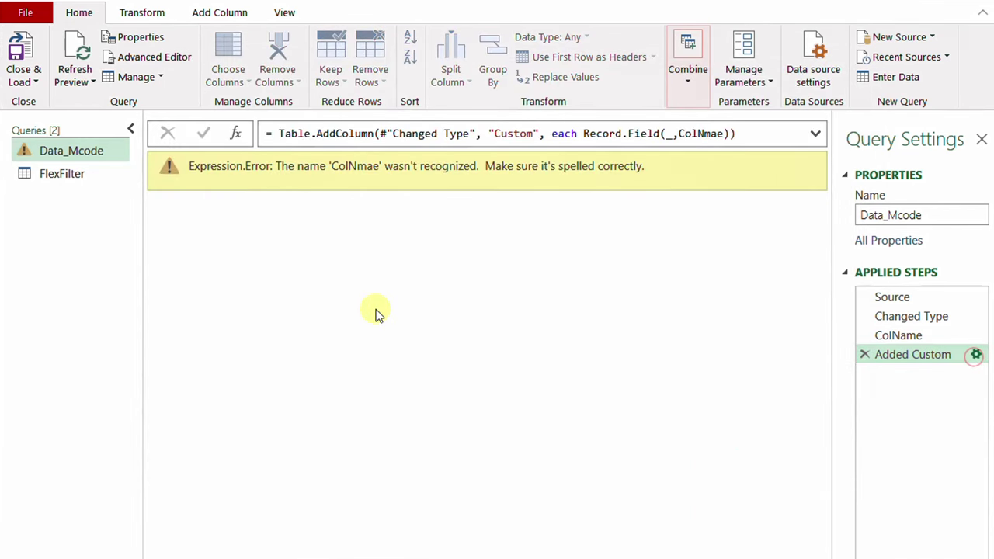
{"action": "left_click", "coordinate": [347, 225]}
{"action": "key", "text": "BackSpace"}
{"action": "key", "text": "Right"}
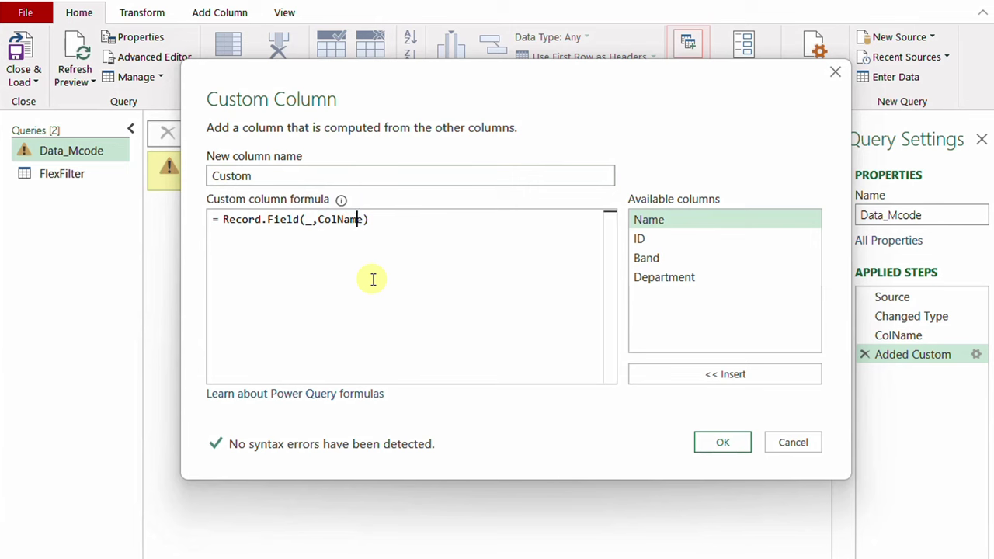
{"action": "type", "text": "m"}
{"action": "left_click", "coordinate": [734, 446]}
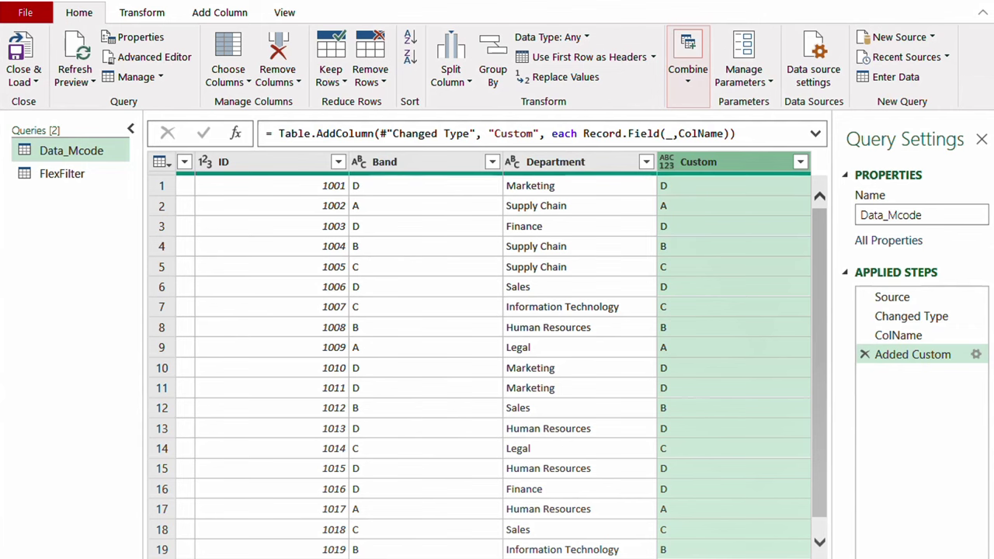
Review the Band criteria values in the FlexFilter query and return to the Data_Mcode query.
{"action": "left_click", "coordinate": [50, 174]}
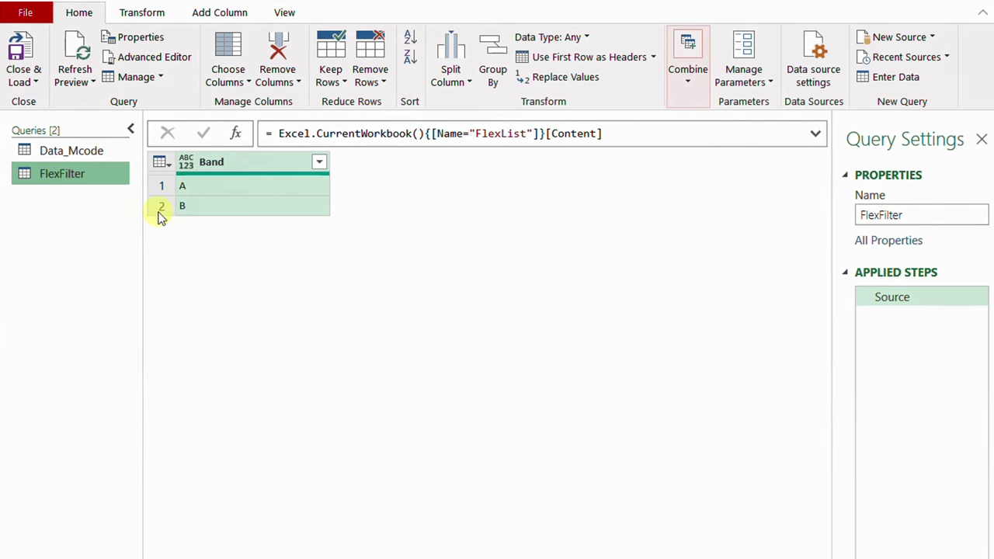
{"action": "mouse_move", "coordinate": [170, 173]}
{"action": "left_mouse_down"}
{"action": "mouse_move", "coordinate": [282, 224]}
{"action": "mouse_move", "coordinate": [339, 221]}
{"action": "left_mouse_up"}
{"action": "left_click", "coordinate": [86, 151]}
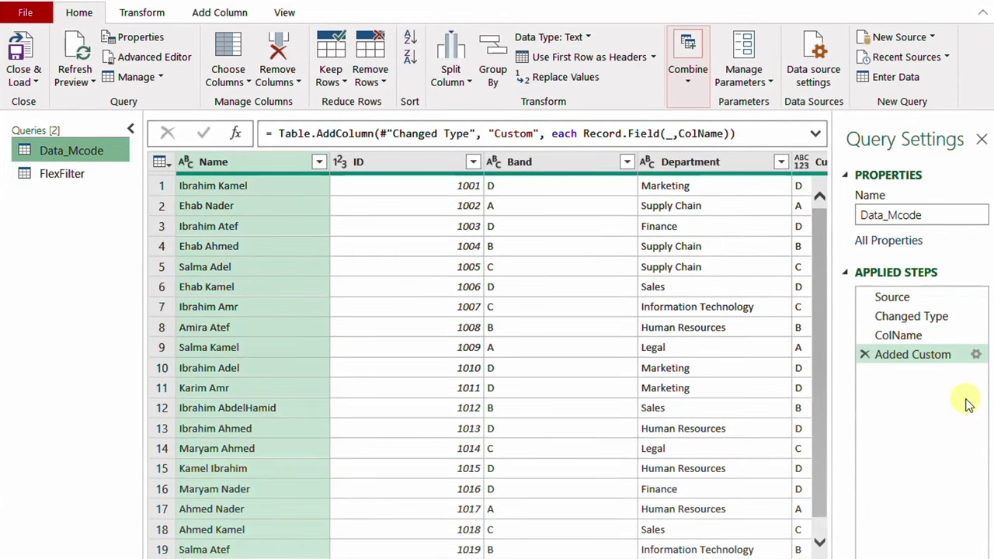
Add a custom step after Added Custom and enter the formula = Table.Column(FlexFilter,"Band").
{"action": "left_click", "coordinate": [238, 134]}
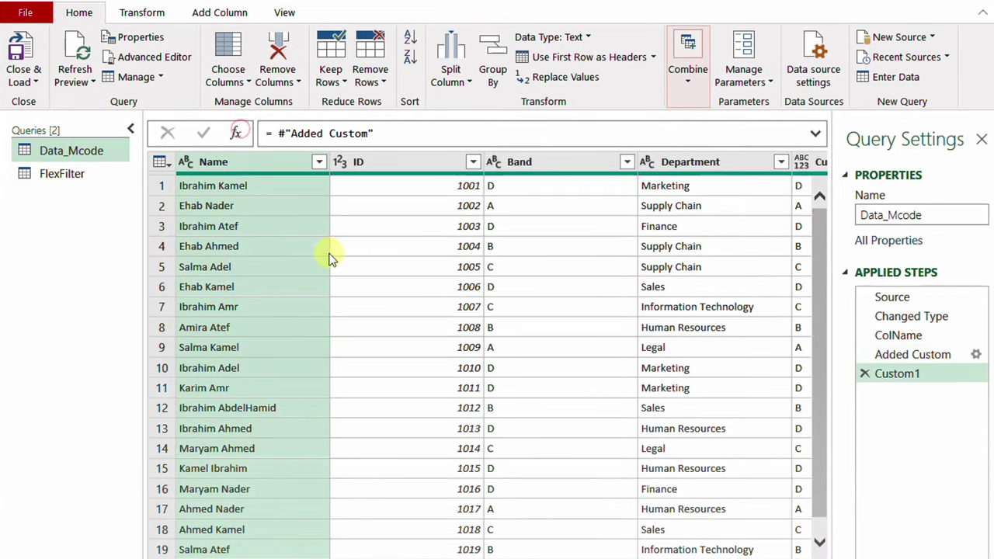
{"action": "left_click_drag", "start_coordinate": [275, 133], "coordinate": [455, 130]}
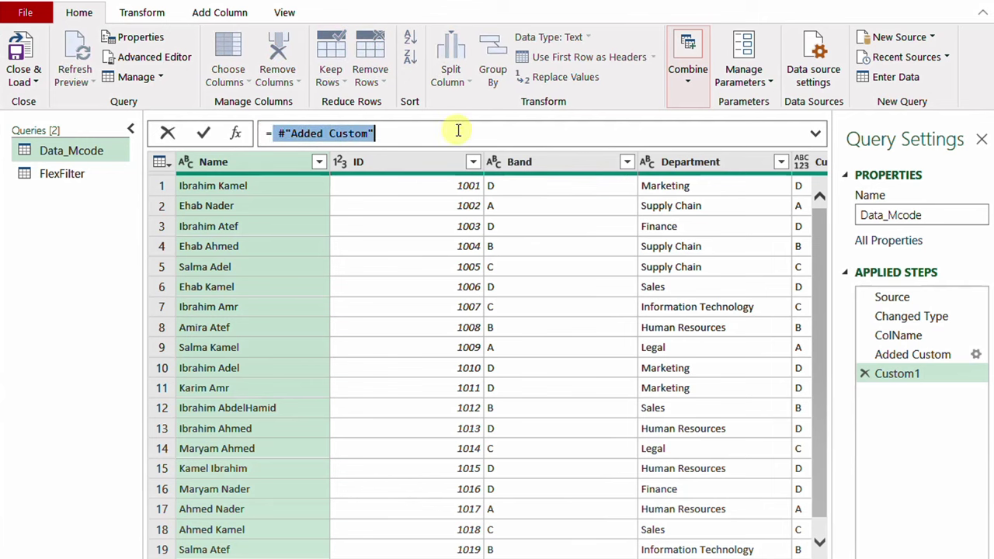
{"action": "key", "text": "BackSpace"}
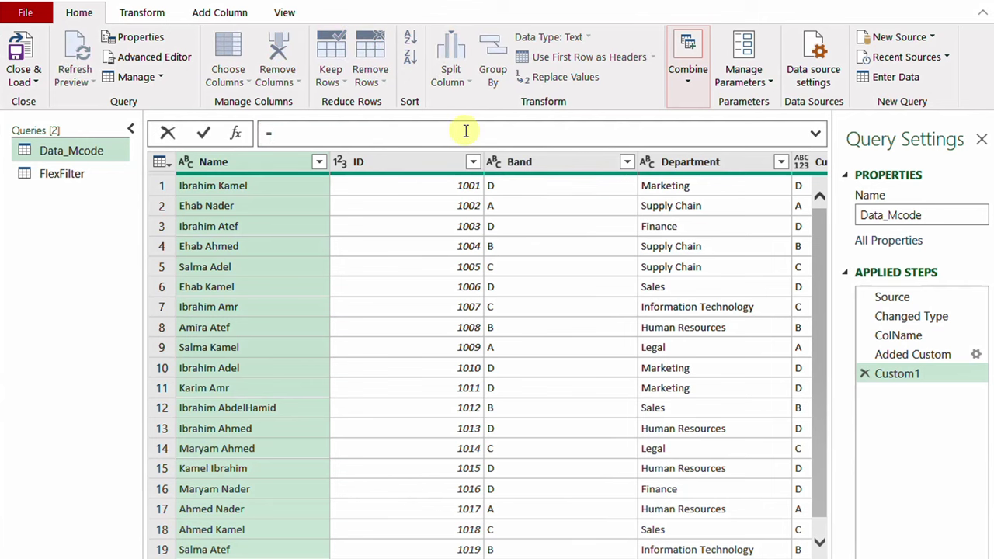
{"action": "type", "text": "Table.Column("}
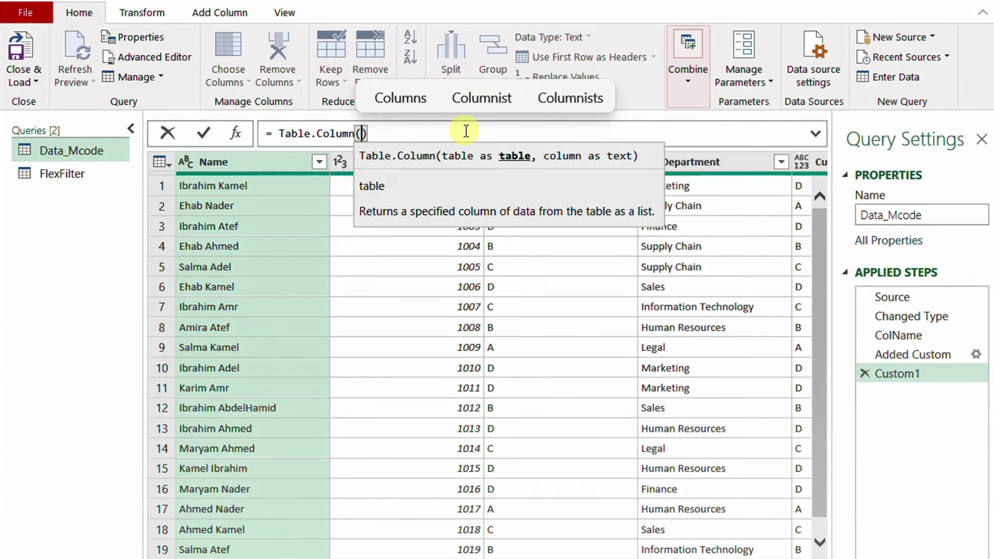
{"action": "type", "text": "FlexFilter"}
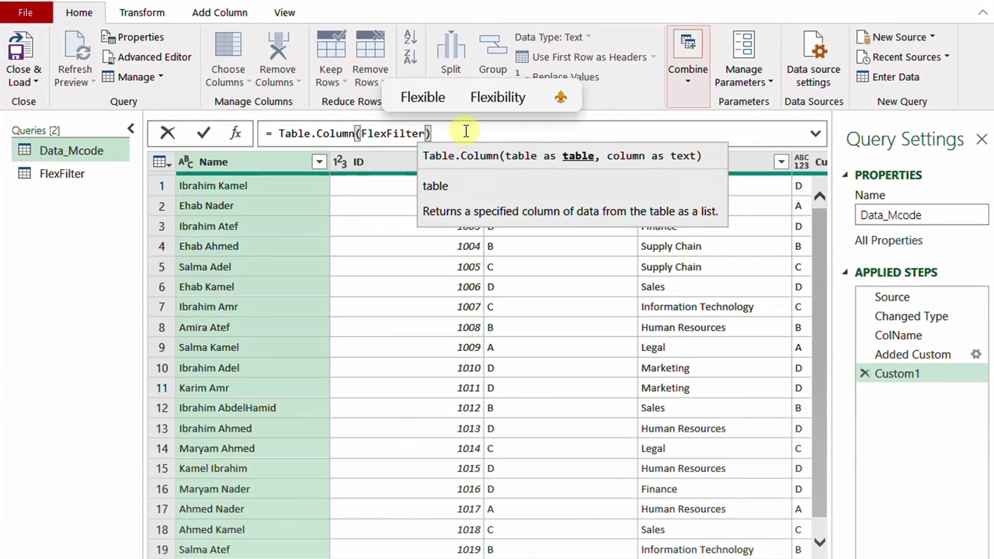
{"action": "type", "text": ","}
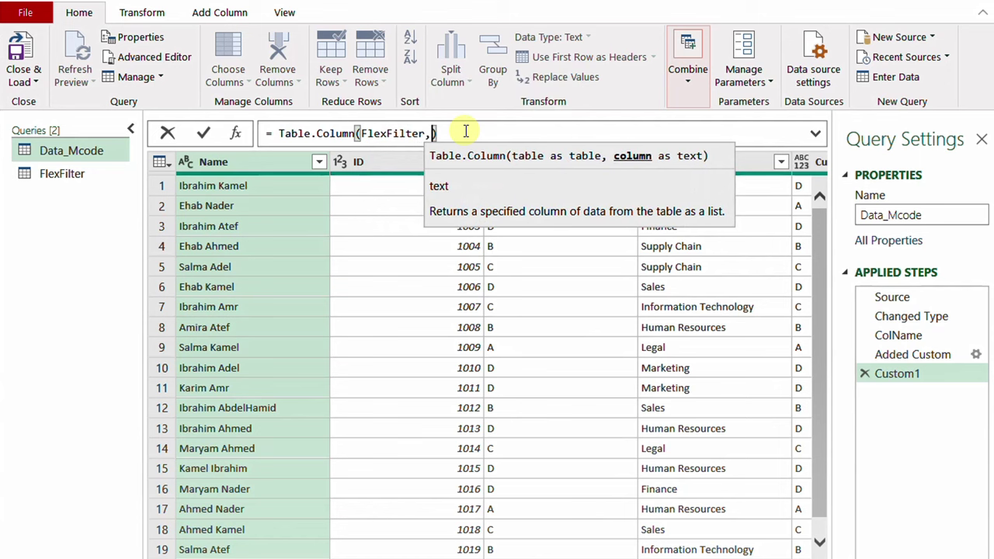
{"action": "type", "text": "\""}
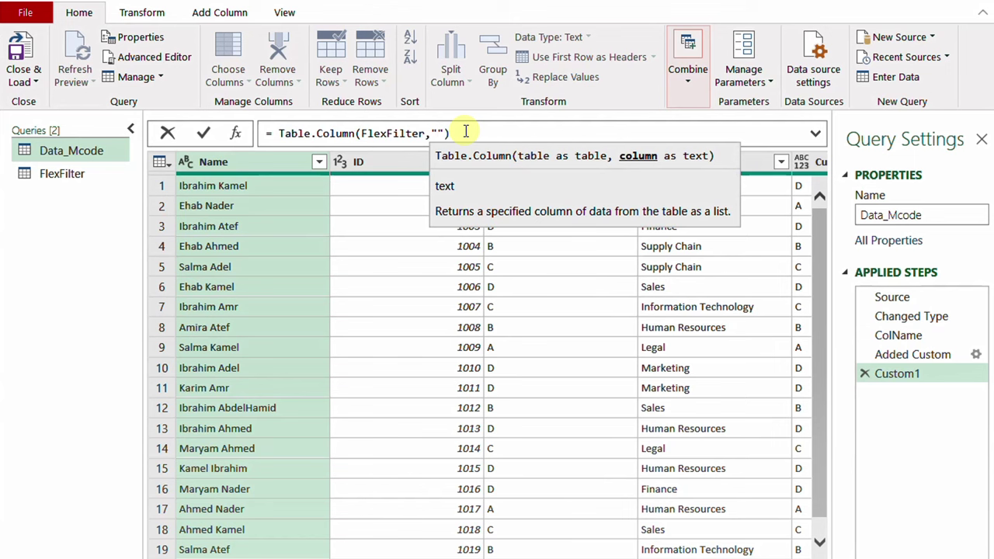
{"action": "type", "text": "Band"}
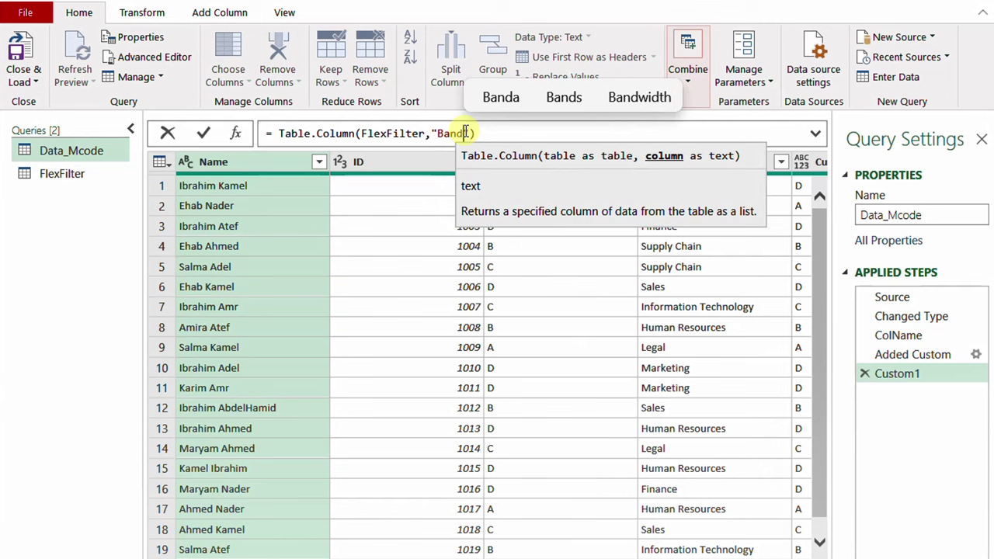
Replace "Band" in the Table.Column formula with ColName and commit = Table.Column(FlexFilter,ColName).
{"action": "key", "text": "BackSpace"}
{"action": "key", "text": "BackSpace"}
{"action": "key", "text": "BackSpace"}
{"action": "key", "text": "BackSpace"}
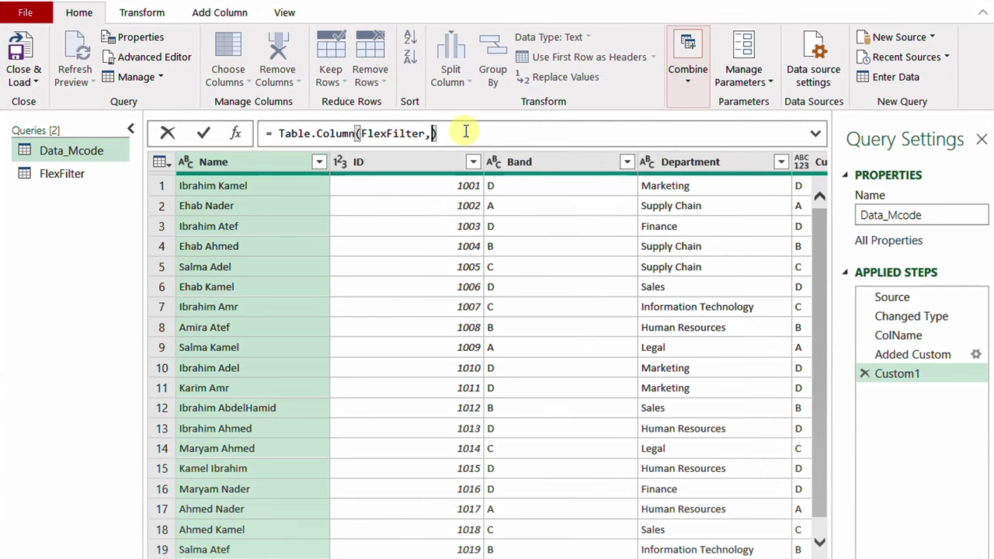
{"action": "type", "text": "ColName"}
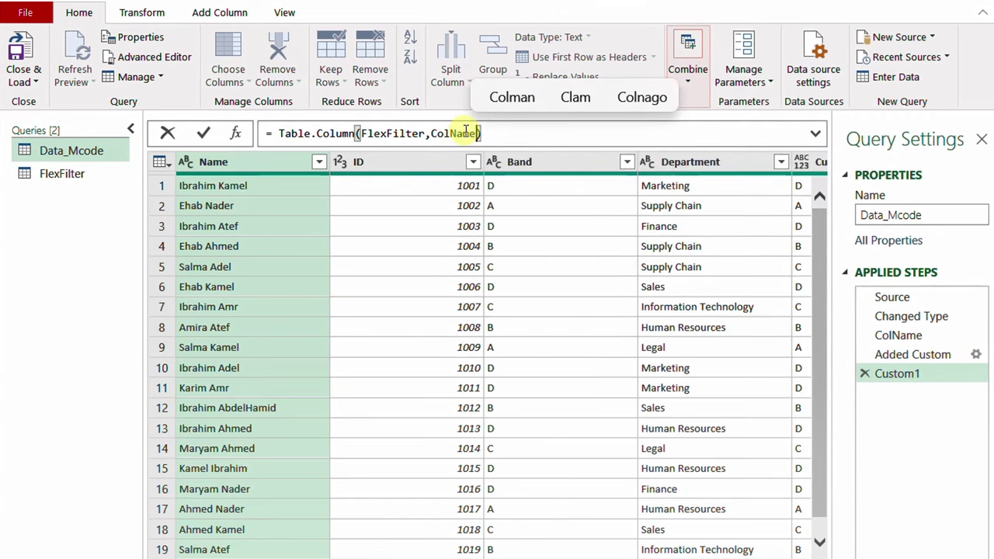
{"action": "left_click", "coordinate": [203, 133]}
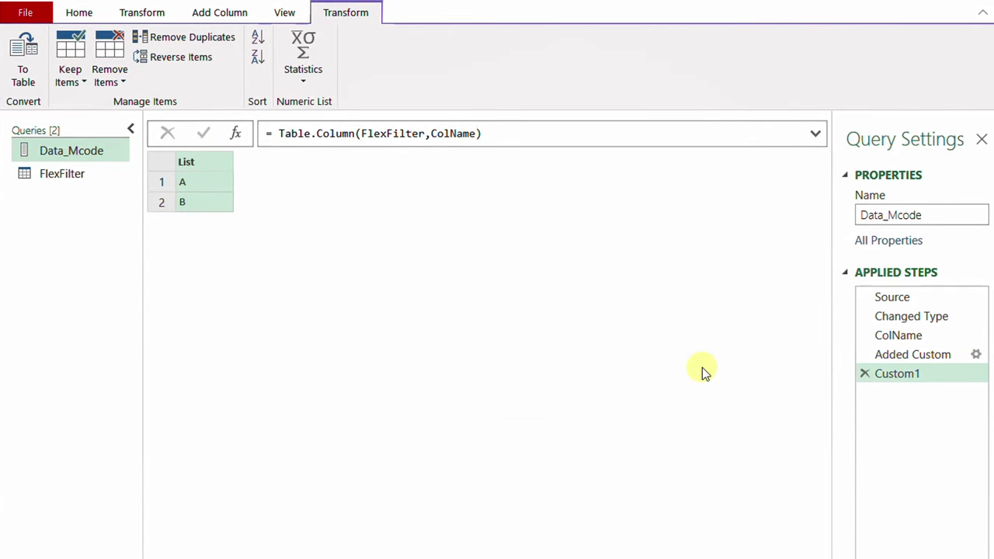
Rename the Custom1 step as FilterData and move it between the ColName and Added Custom steps.
{"action": "right_click", "coordinate": [898, 377]}
{"action": "left_click", "coordinate": [937, 404]}
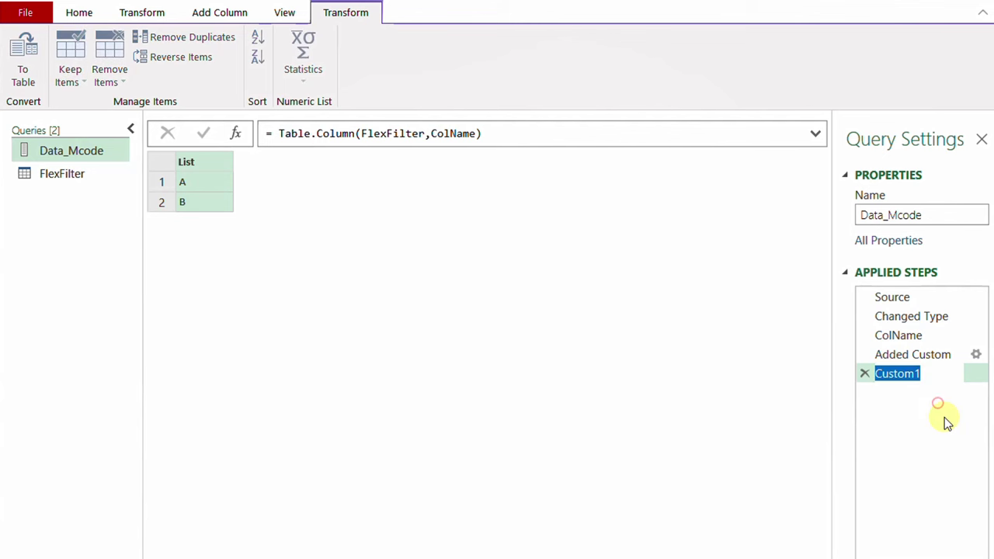
{"action": "type", "text": "Filt"}
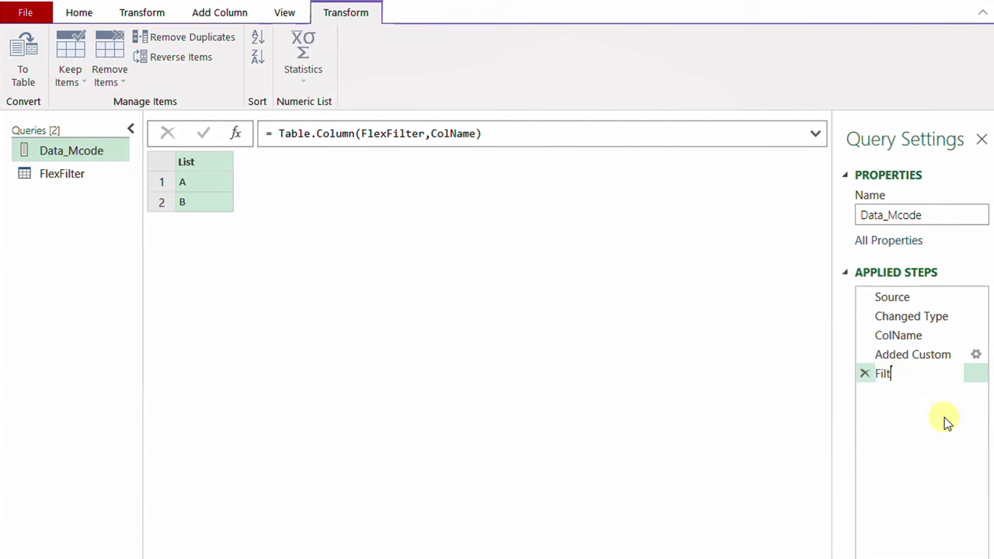
{"action": "type", "text": "erData"}
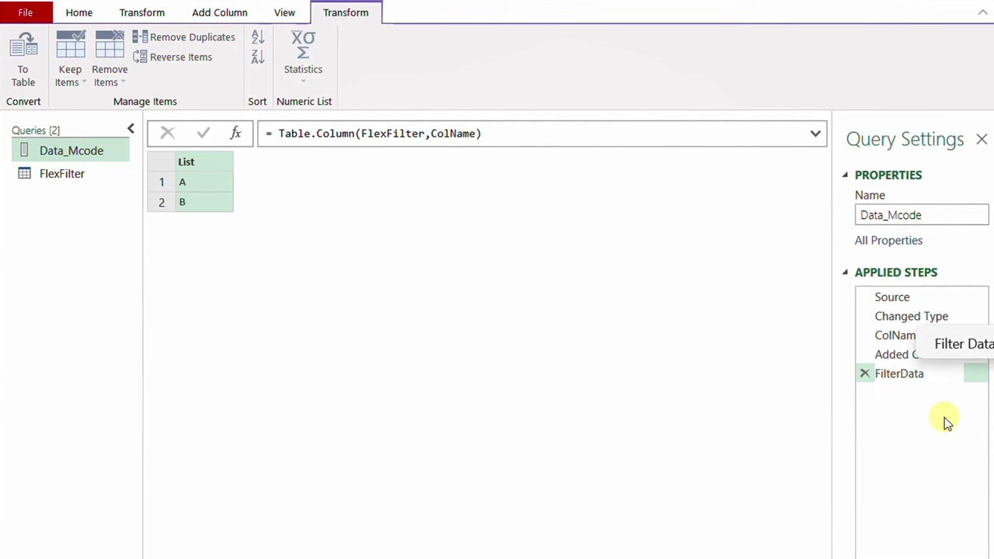
{"action": "key", "text": "Return"}
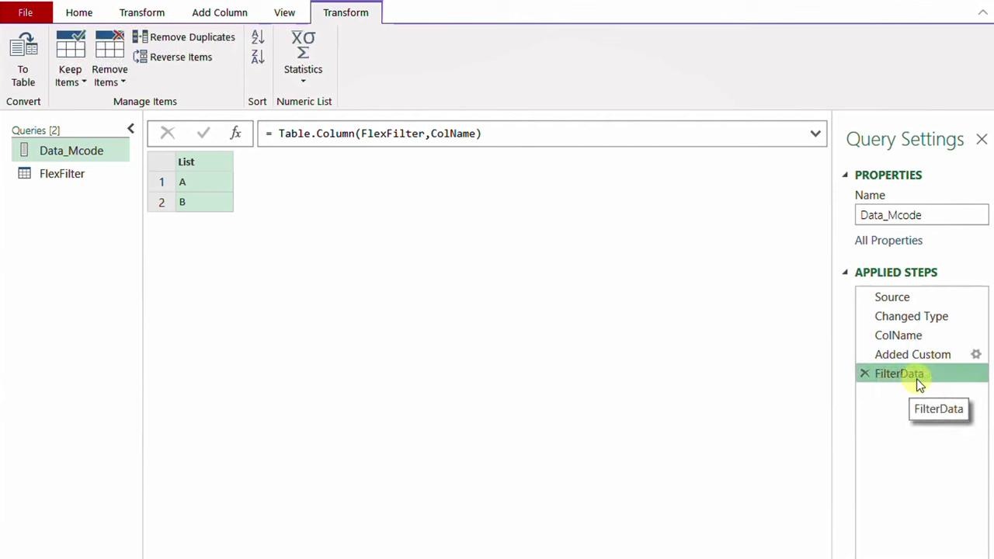
{"action": "left_click_drag", "start_coordinate": [906, 378], "coordinate": [933, 351]}
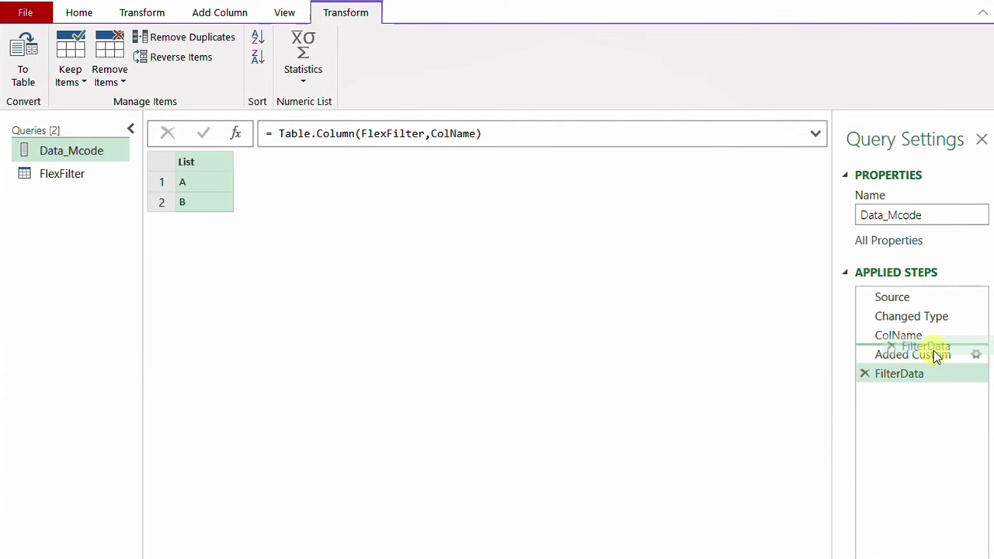
{"action": "left_click_drag", "start_coordinate": [938, 356], "coordinate": [938, 355]}
Replace the FilterData reference in the Added Custom step's Record.Field formula with ColName.
{"action": "left_click", "coordinate": [923, 378]}
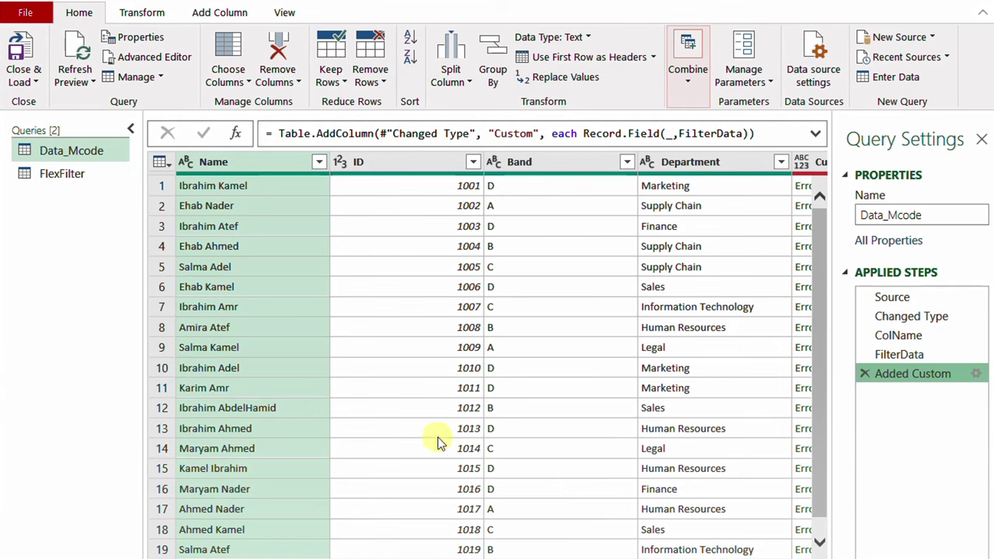
{"action": "left_click_drag", "start_coordinate": [412, 555], "coordinate": [617, 544]}
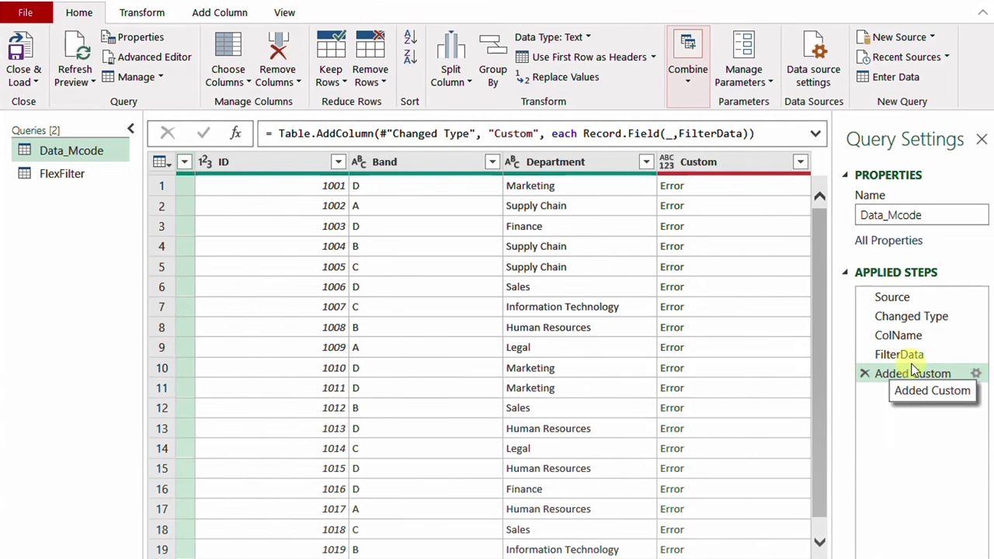
{"action": "left_click", "coordinate": [682, 133]}
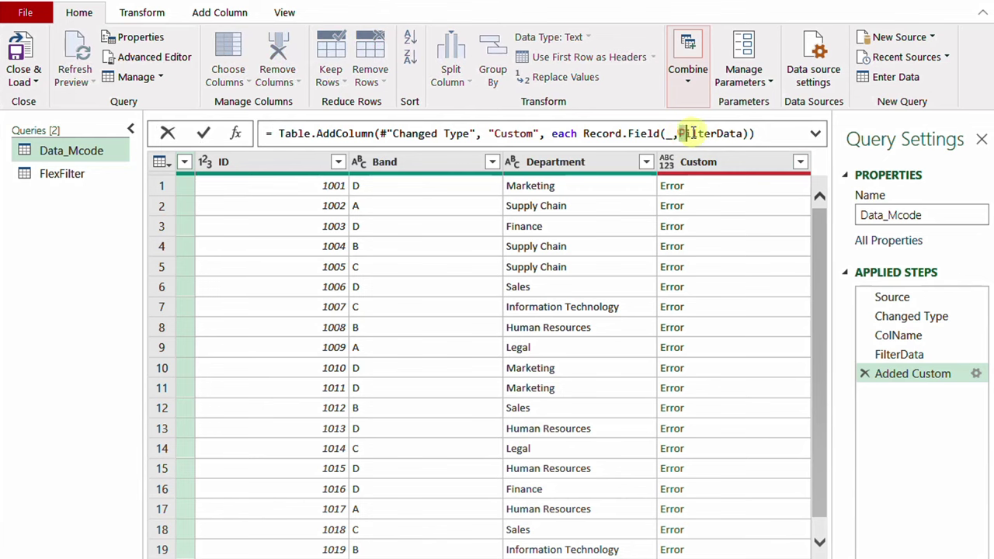
{"action": "double_click", "coordinate": [687, 133]}
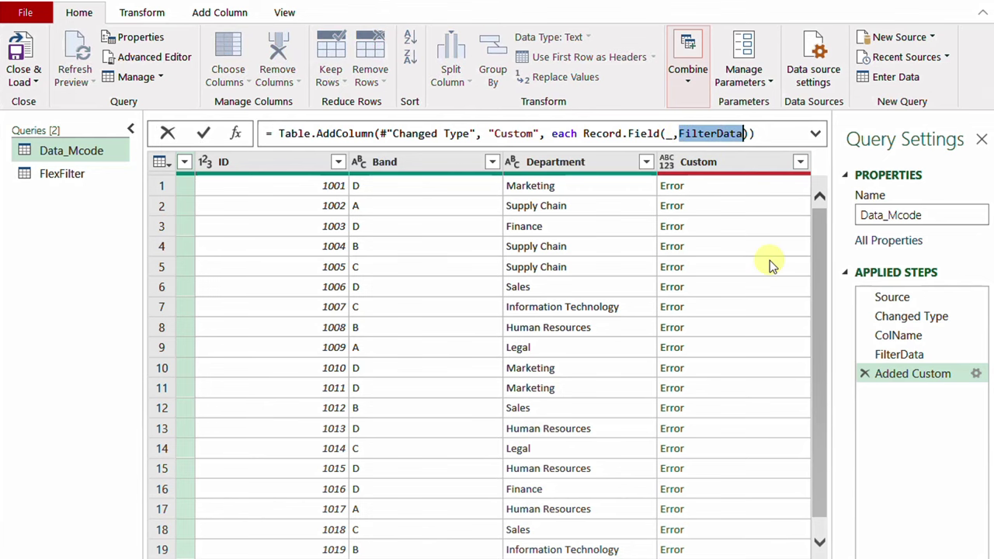
{"action": "type", "text": "ColName"}
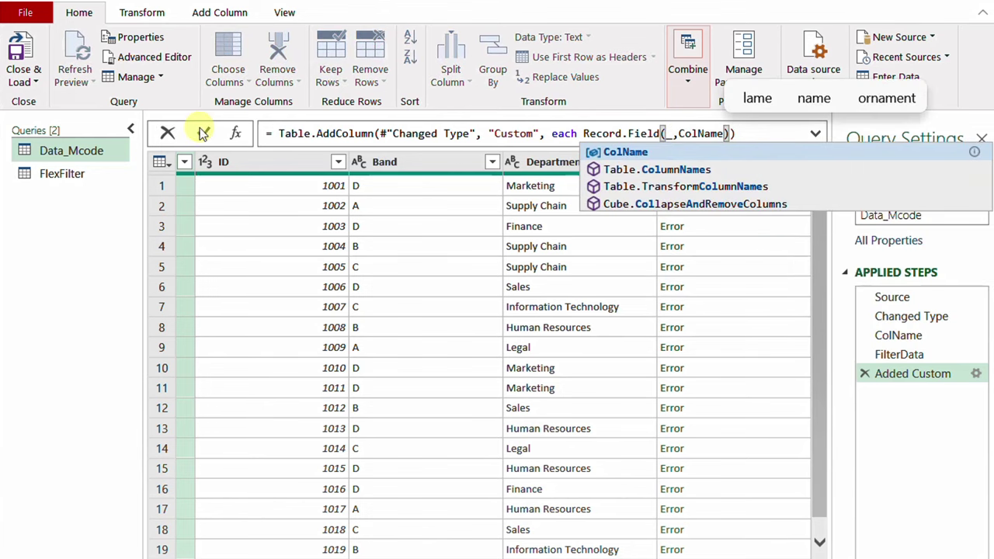
{"action": "left_click", "coordinate": [202, 133]}
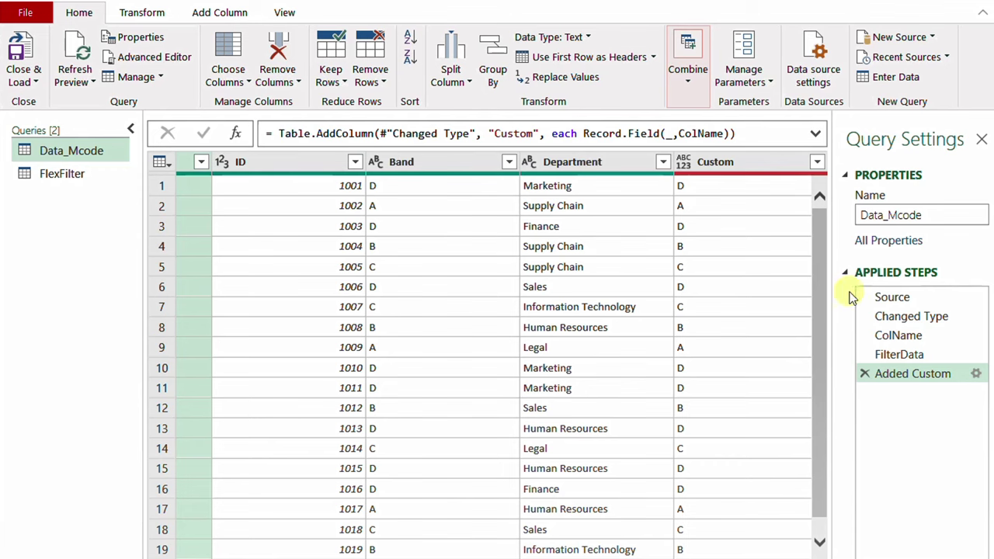
Filter the Custom column of the Added Custom step to keep only the value A.
{"action": "left_click", "coordinate": [892, 354]}
{"action": "left_click", "coordinate": [897, 374]}
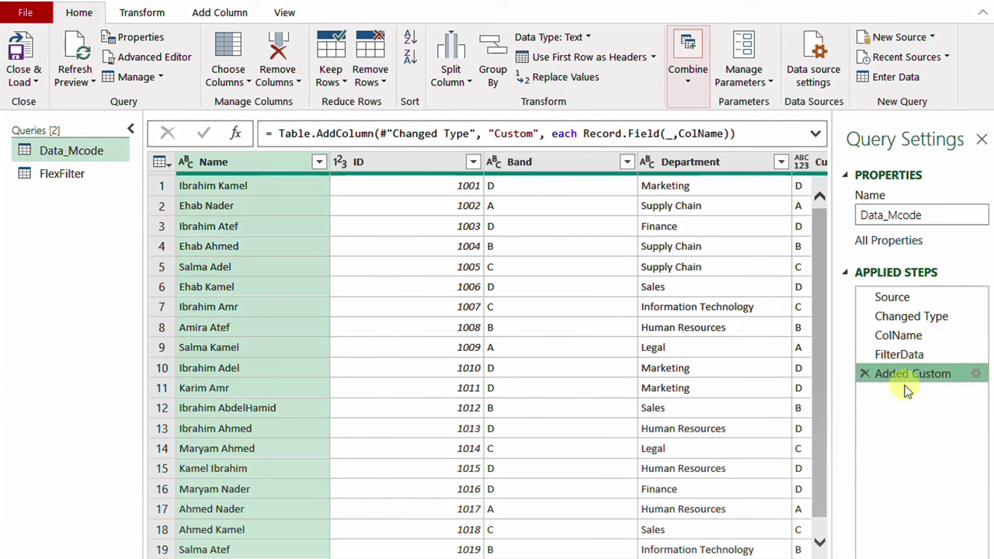
{"action": "scroll", "coordinate": [741, 550], "scroll_direction": "right", "scroll_amount": 3}
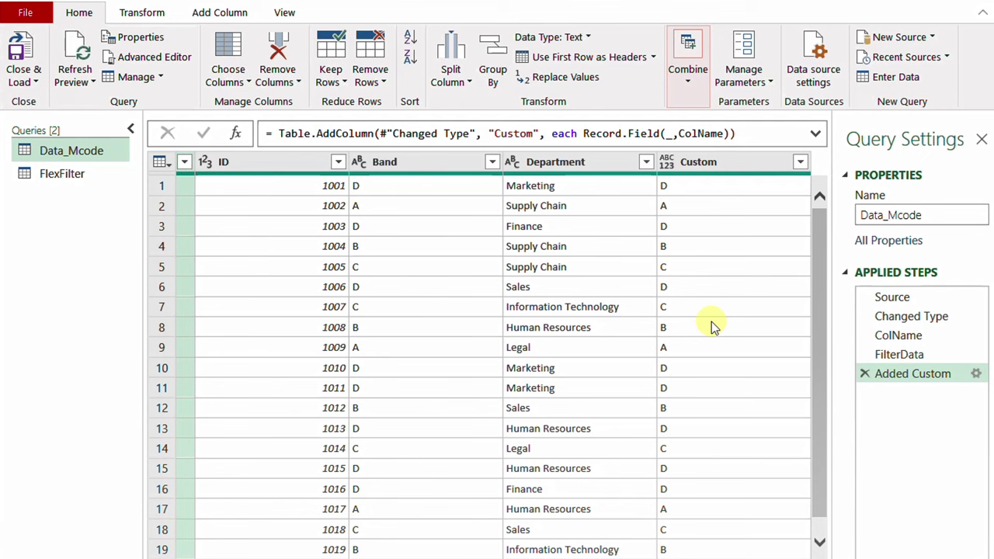
{"action": "left_click", "coordinate": [800, 164]}
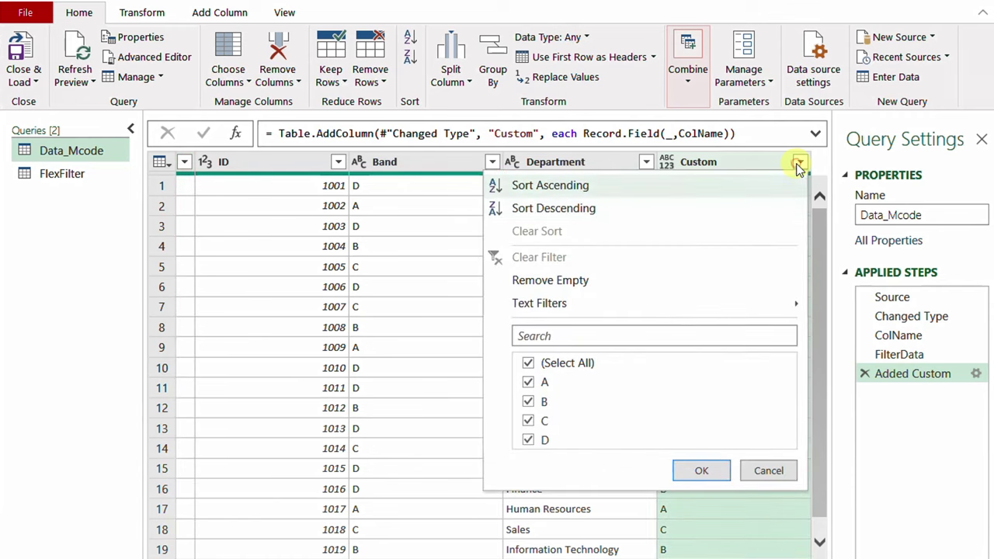
{"action": "left_click", "coordinate": [566, 362]}
{"action": "left_click", "coordinate": [528, 385]}
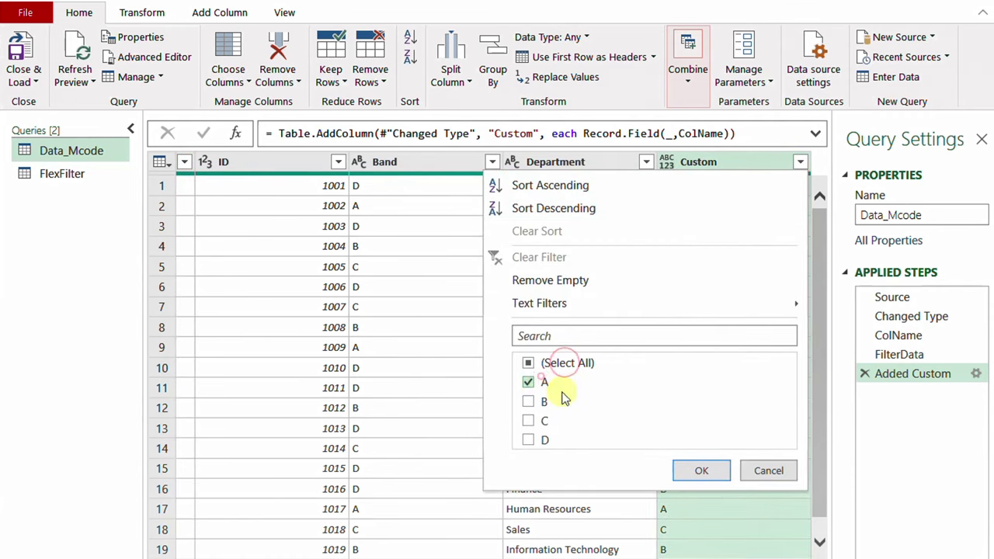
{"action": "left_click", "coordinate": [701, 471]}
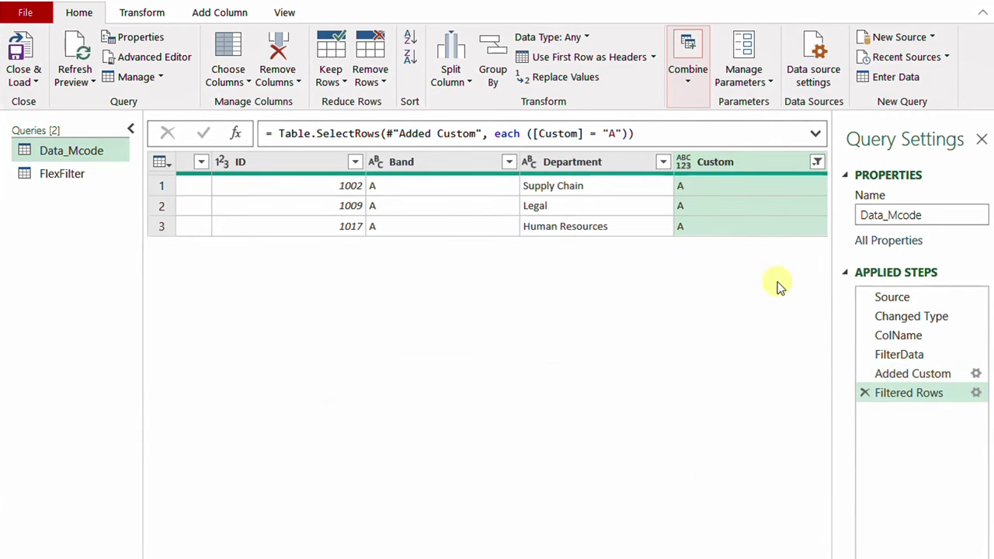
Replace the condition in the Filtered Rows formula with List.Contains(FiltData,[Custom]) and commit the formula.
{"action": "left_click", "coordinate": [815, 134]}
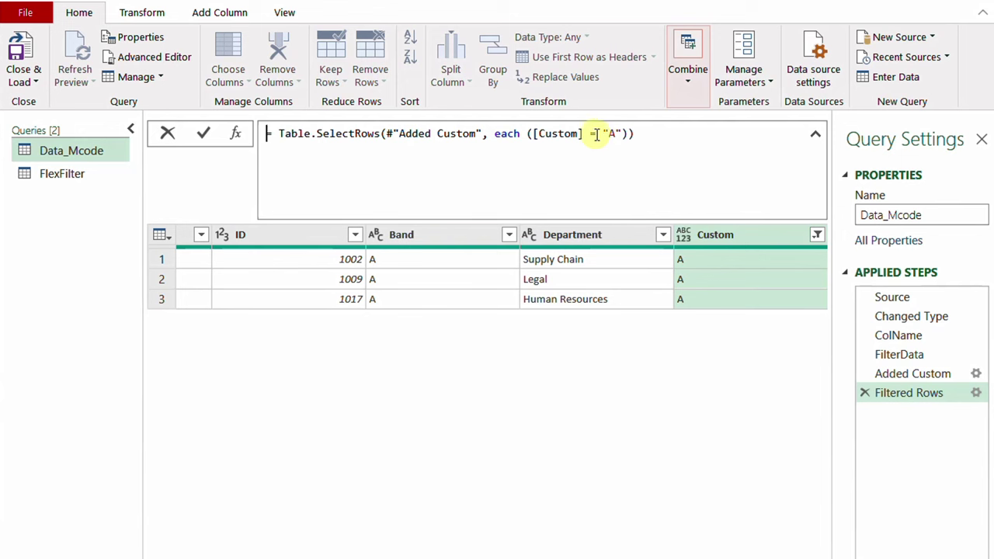
{"action": "left_click_drag", "start_coordinate": [622, 134], "coordinate": [583, 133]}
{"action": "key", "text": "BackSpace"}
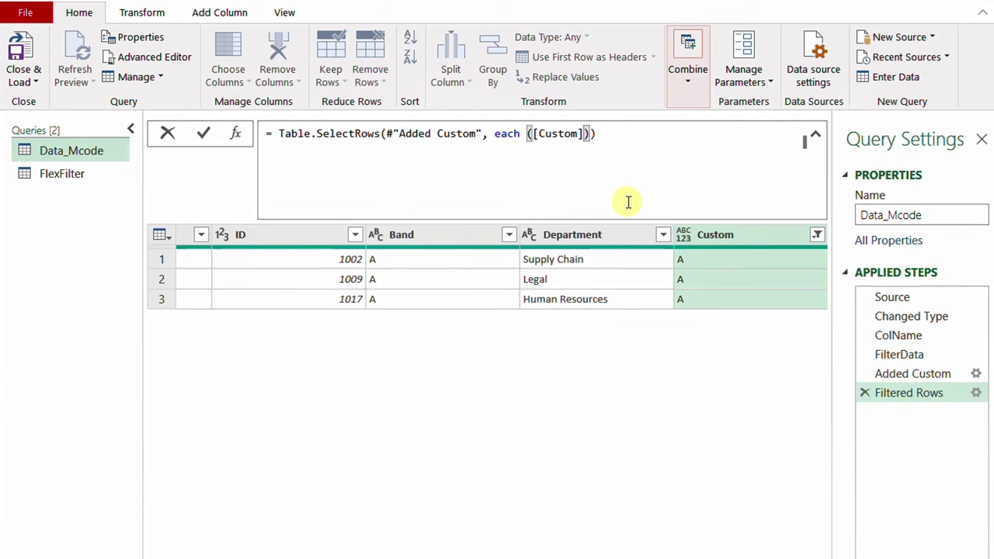
{"action": "left_click", "coordinate": [526, 134]}
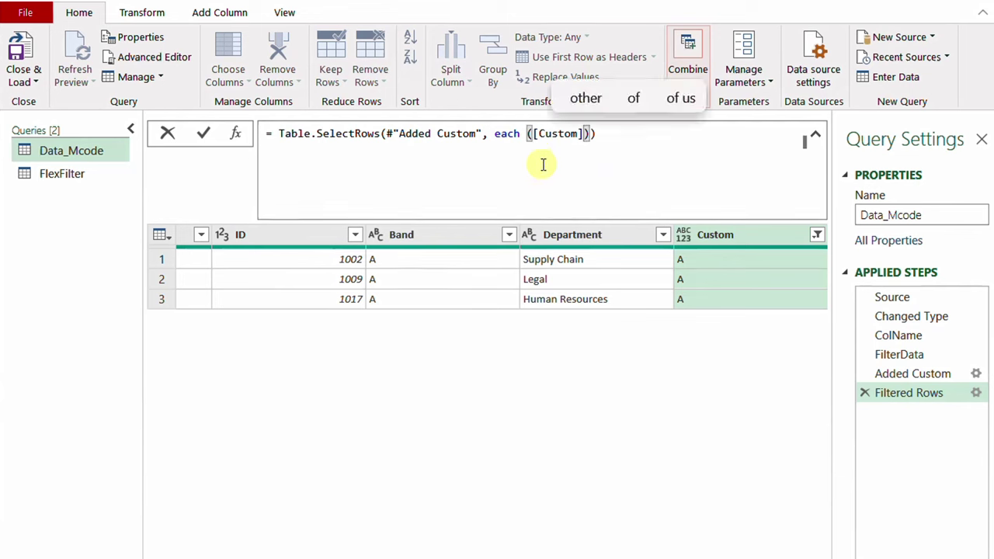
{"action": "type", "text": "List.Contains"}
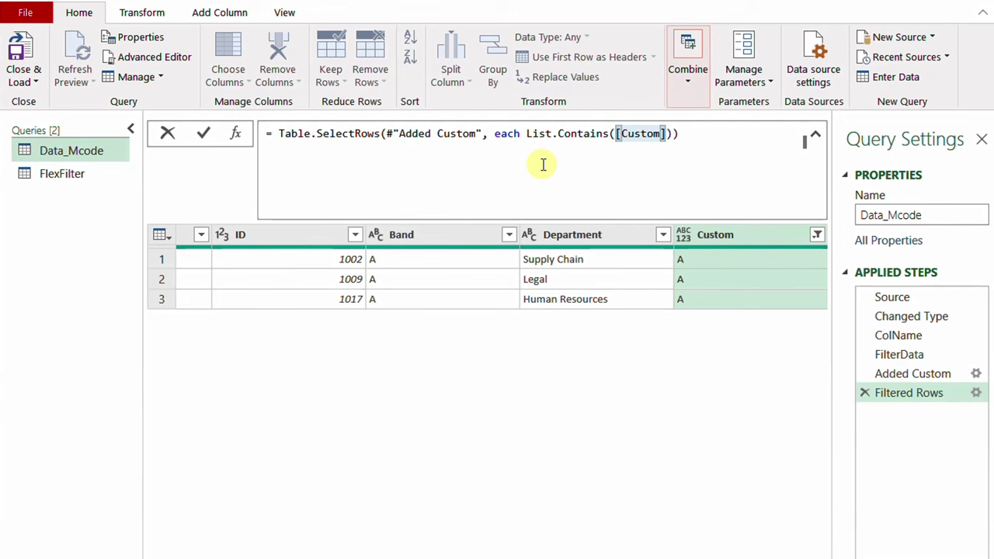
{"action": "type", "text": "Filt"}
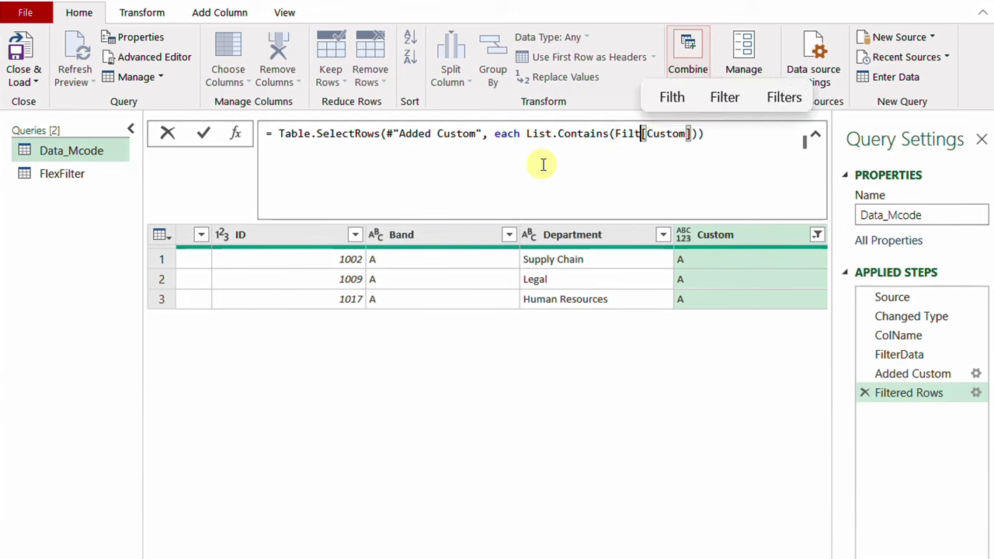
{"action": "type", "text": "Data"}
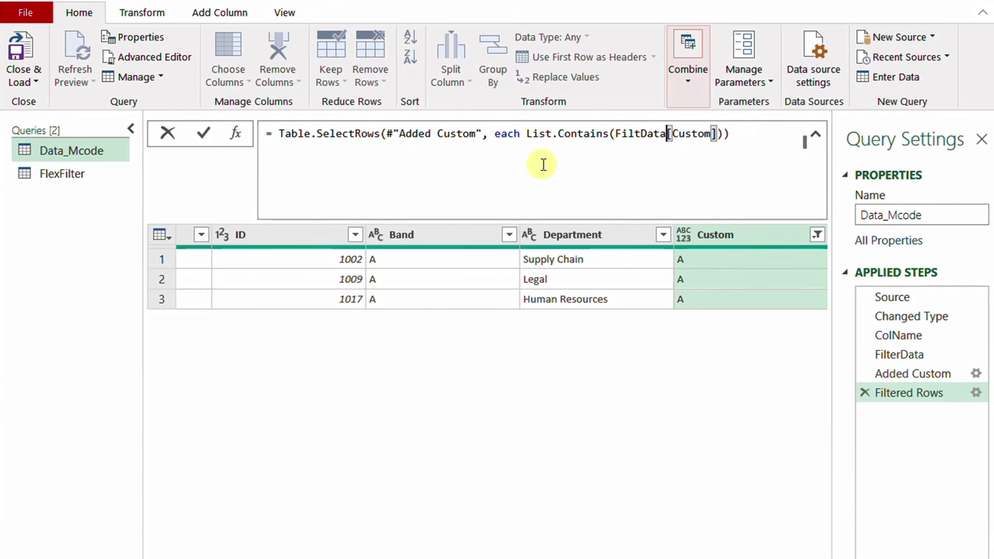
{"action": "type", "text": ","}
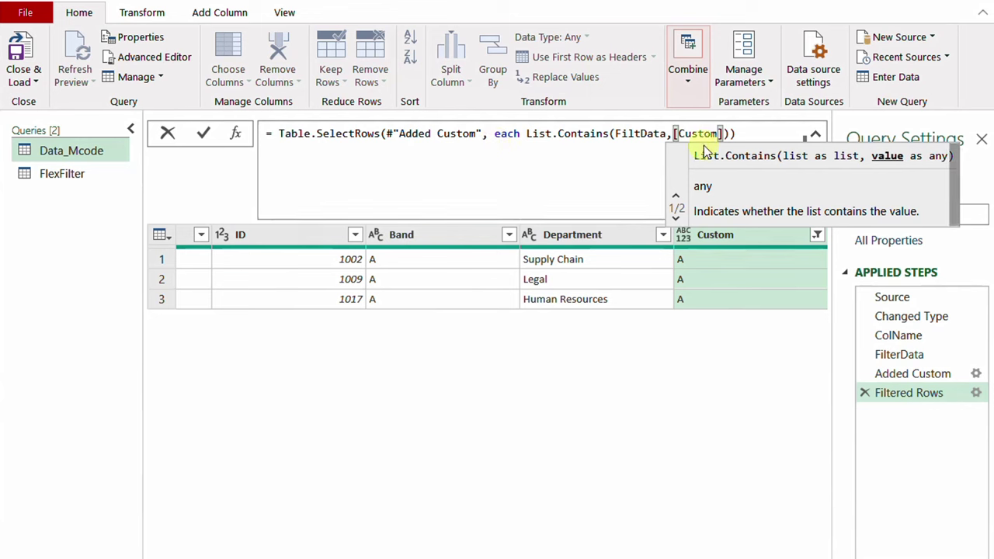
{"action": "left_click", "coordinate": [639, 134]}
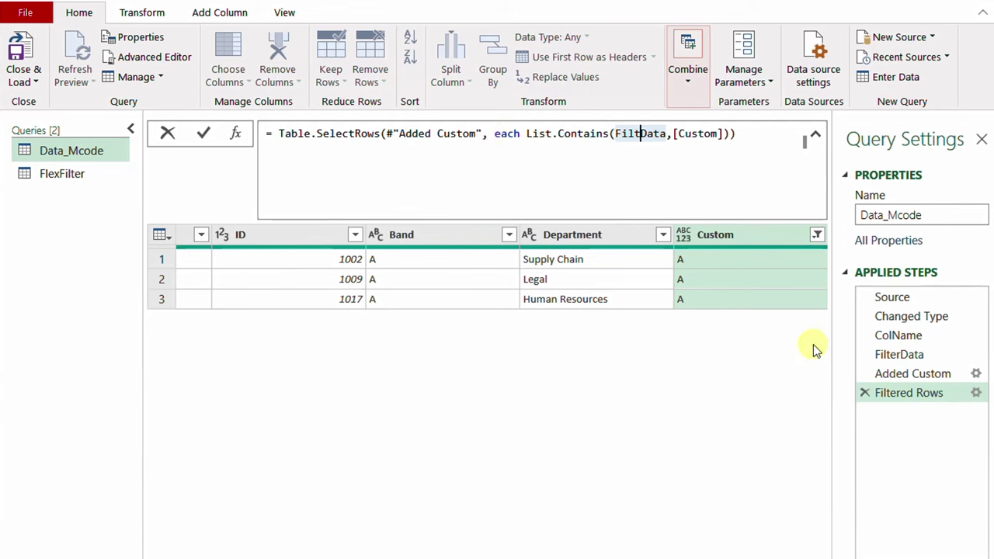
{"action": "left_click", "coordinate": [204, 135]}
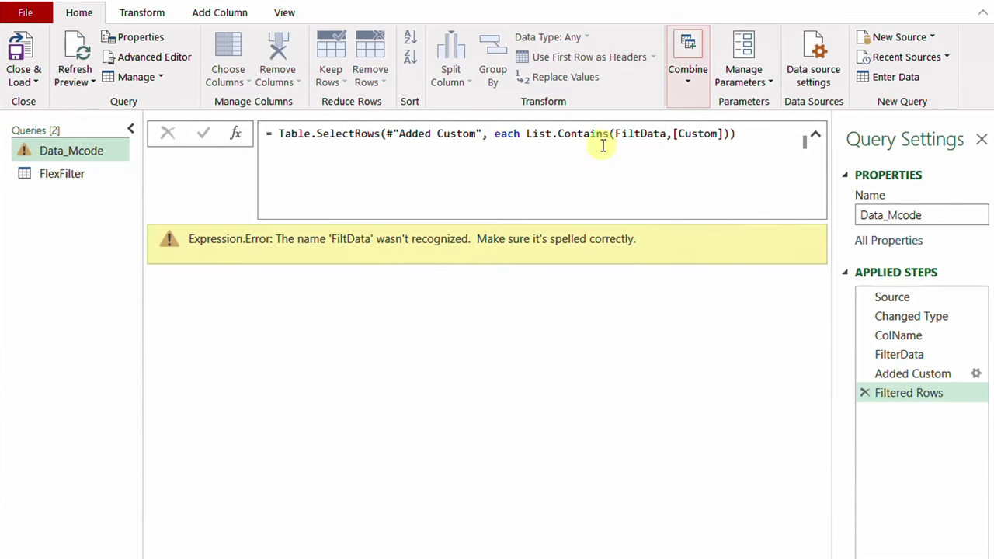
Correct the list name in the List.Contains formula to FilterData, commit it and collapse the formula area.
{"action": "left_click", "coordinate": [638, 134]}
{"action": "type", "text": "er"}
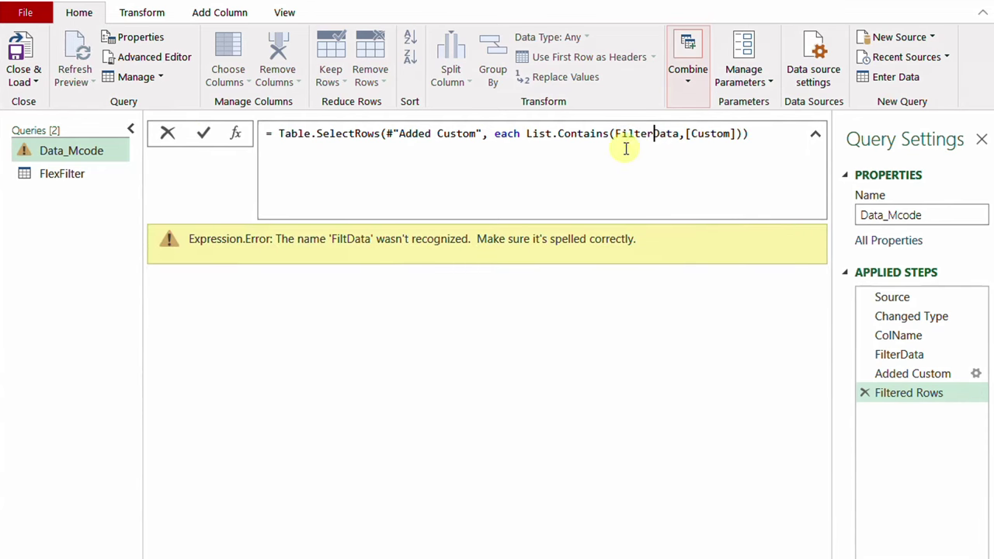
{"action": "left_click", "coordinate": [203, 133]}
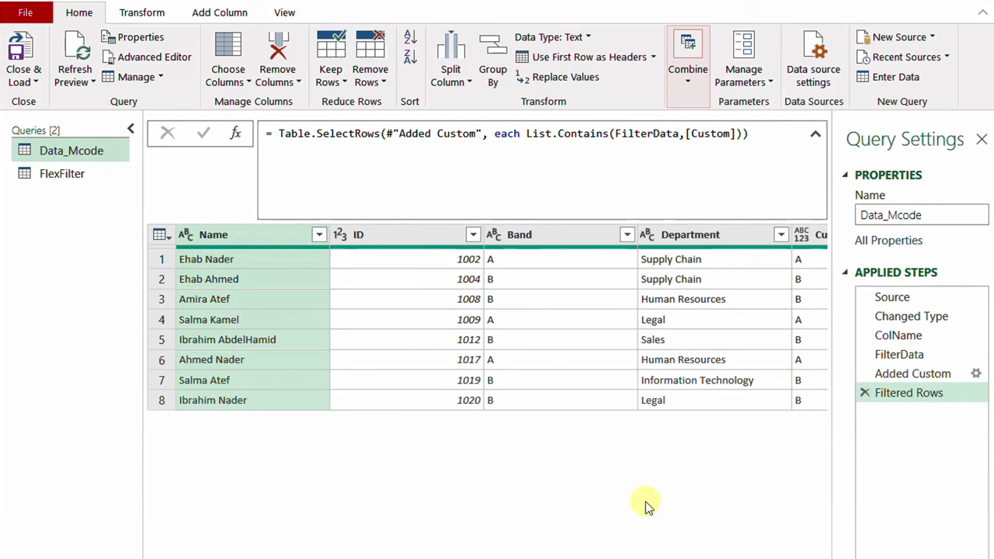
{"action": "left_click", "coordinate": [815, 133]}
{"action": "key", "text": "Return"}
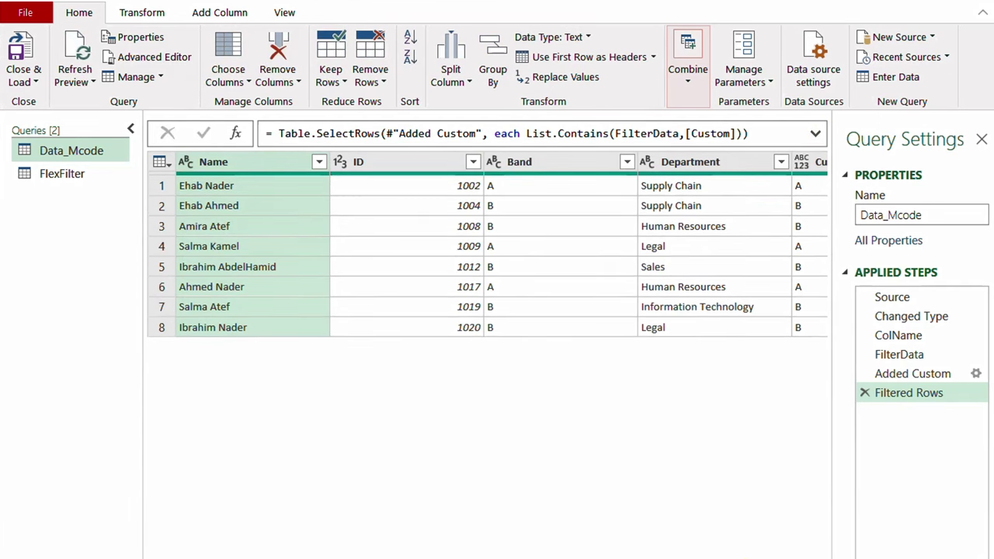
Remove the Custom column from the filtered Data_Mcode query.
{"action": "scroll", "coordinate": [701, 248], "scroll_direction": "right", "scroll_amount": 3}
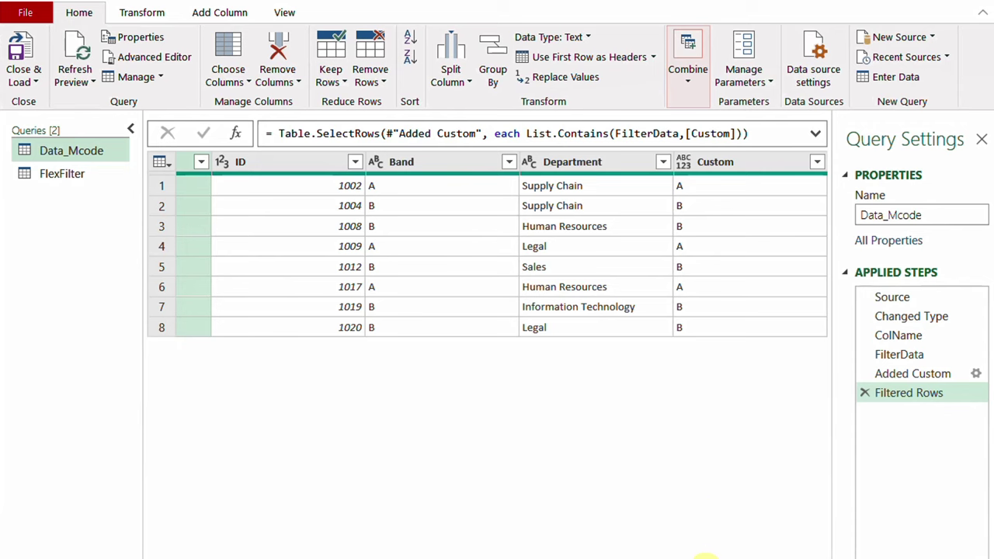
{"action": "scroll", "coordinate": [562, 556], "scroll_direction": "left", "scroll_amount": 3}
{"action": "scroll", "coordinate": [529, 556], "scroll_direction": "right", "scroll_amount": 3}
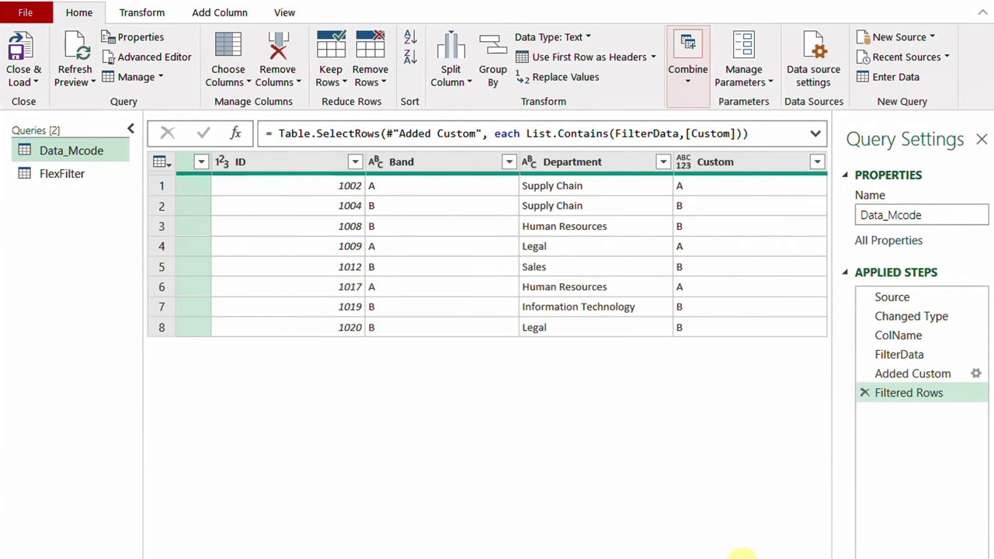
{"action": "left_click", "coordinate": [736, 162]}
{"action": "right_click", "coordinate": [736, 161]}
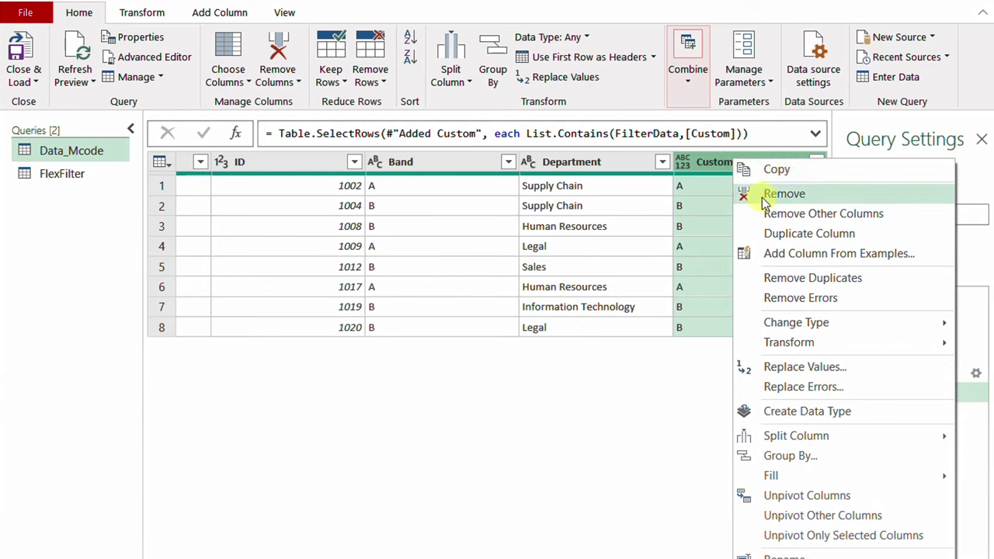
{"action": "left_click", "coordinate": [765, 194]}
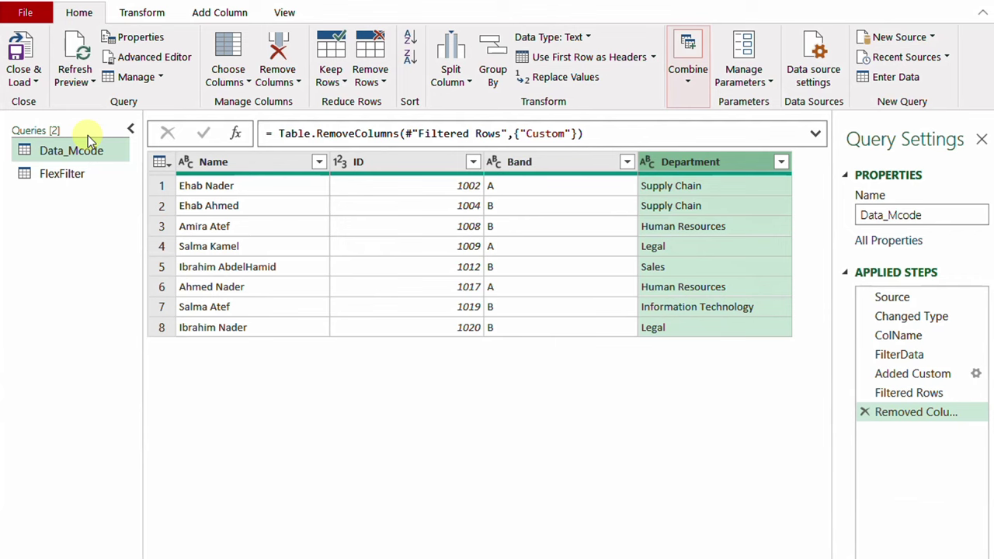
Close the query editor and load the queries to the workbook with Only Create Connection.
{"action": "left_click", "coordinate": [32, 82]}
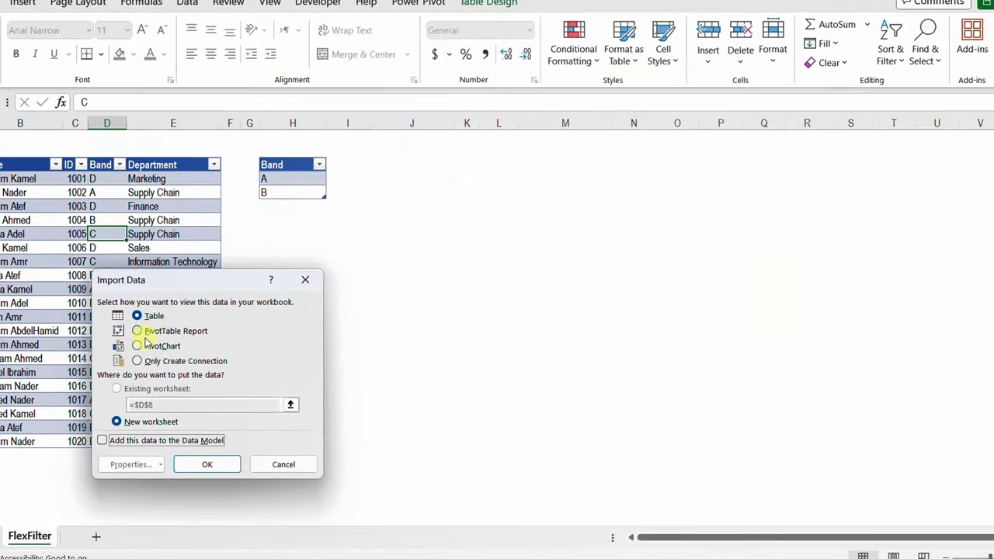
{"action": "left_click", "coordinate": [147, 358]}
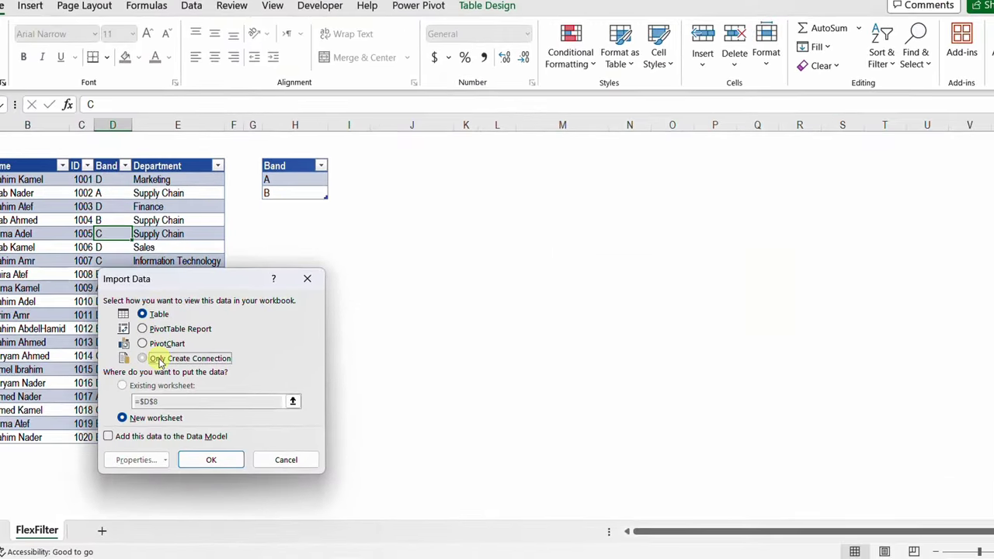
{"action": "left_click", "coordinate": [208, 461]}
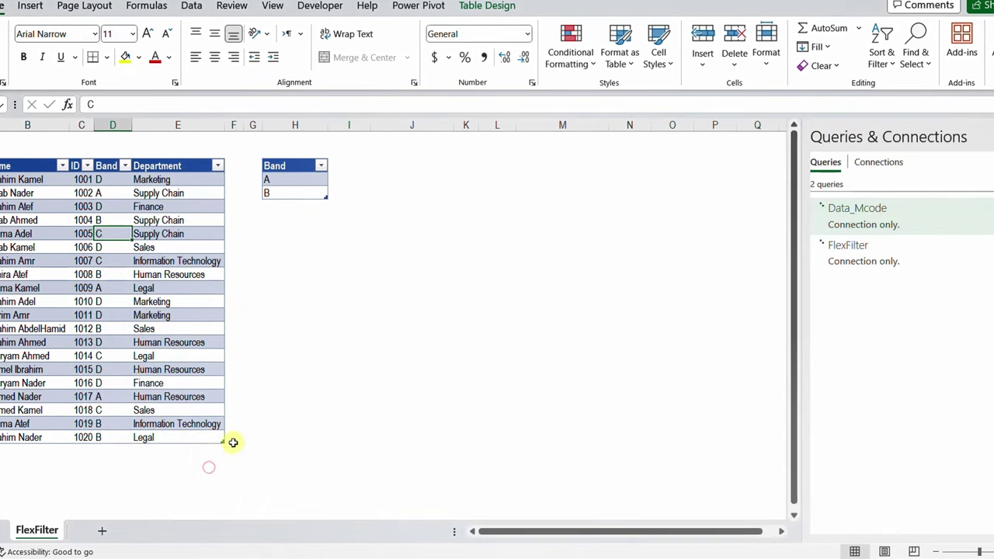
Load the Data_Mcode query as a table on the existing FlexFilter worksheet, starting at cell J3.
{"action": "right_click", "coordinate": [868, 226]}
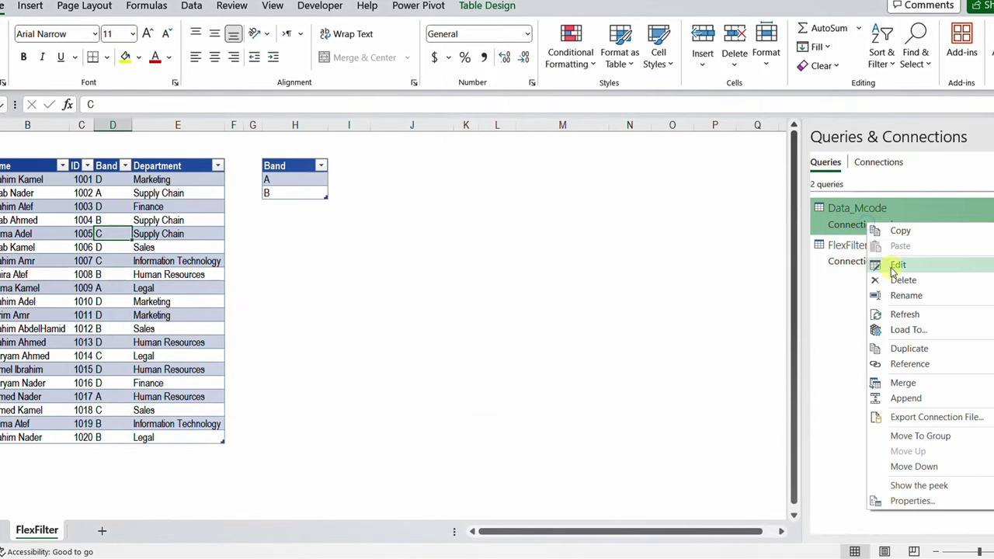
{"action": "left_click", "coordinate": [904, 329]}
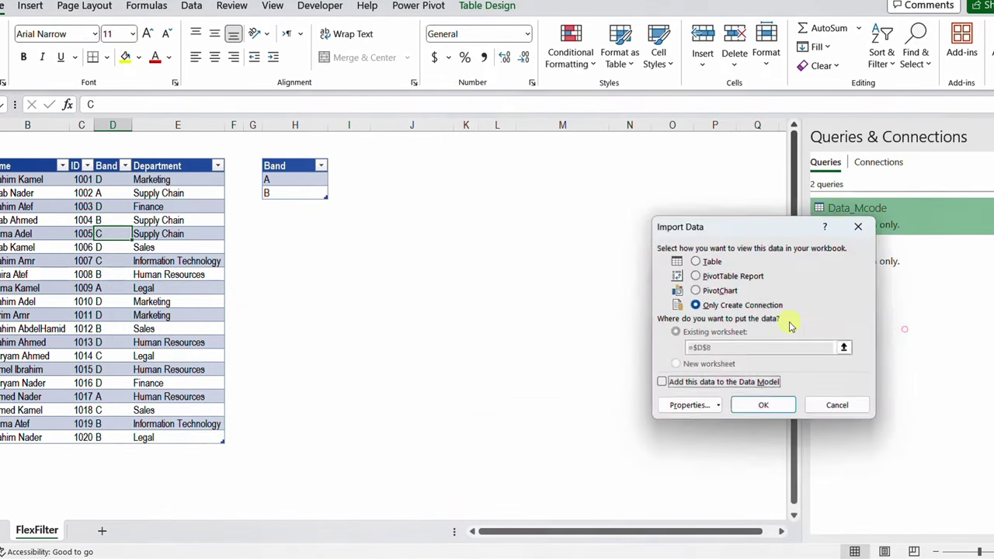
{"action": "left_click", "coordinate": [694, 262]}
{"action": "left_click", "coordinate": [390, 159]}
{"action": "left_click", "coordinate": [396, 165]}
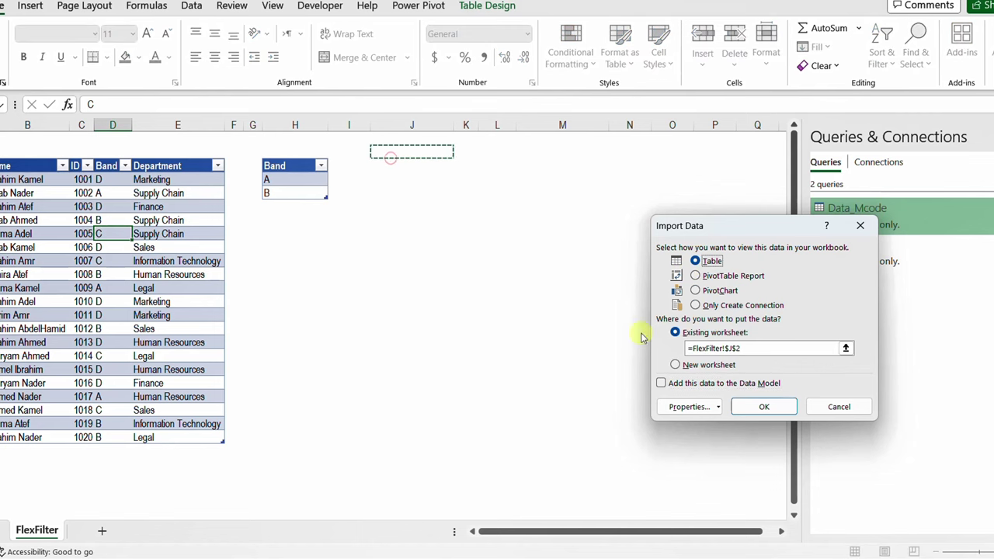
{"action": "left_click", "coordinate": [764, 408]}
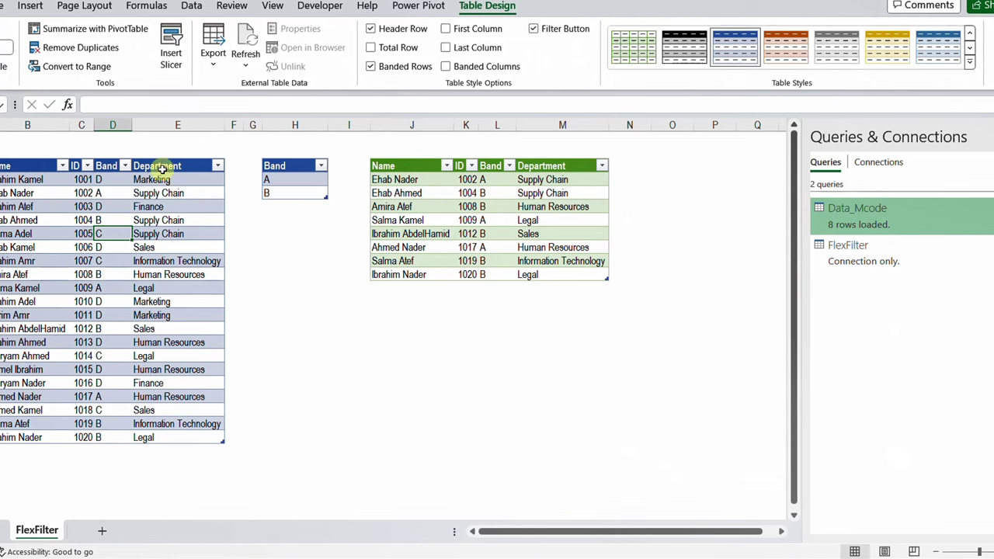
Copy the Department header with Marketing and Supply Chain over the Band criteria table and refresh the output table.
{"action": "left_click_drag", "start_coordinate": [160, 169], "coordinate": [163, 188]}
{"action": "key", "text": "ctrl+c"}
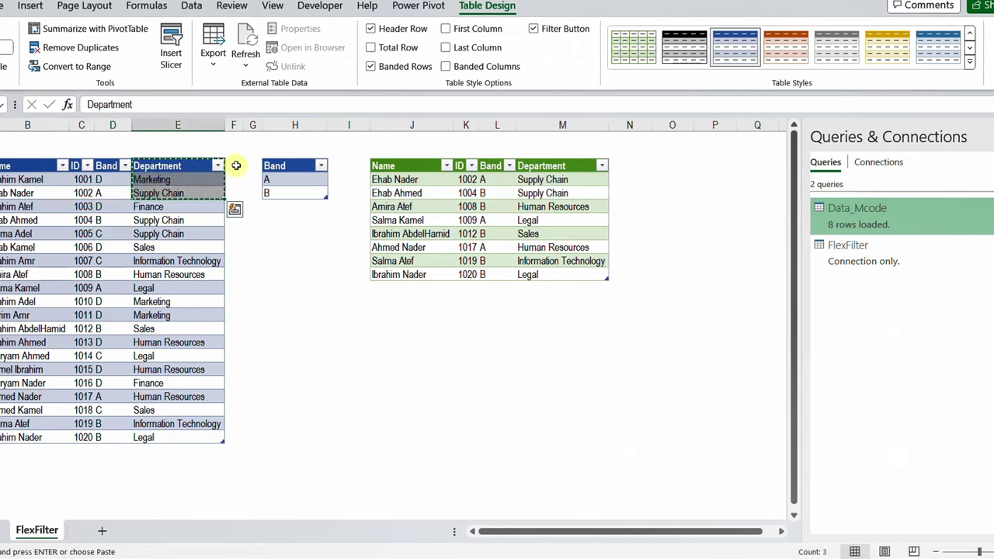
{"action": "left_click", "coordinate": [295, 169]}
{"action": "key", "text": "ctrl+v"}
{"action": "right_click", "coordinate": [469, 207]}
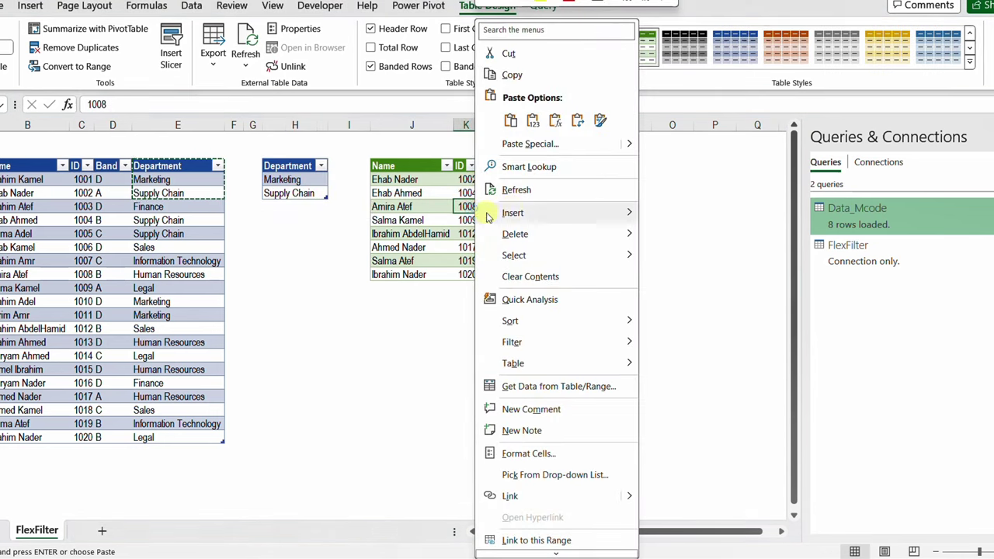
{"action": "left_click", "coordinate": [505, 189]}
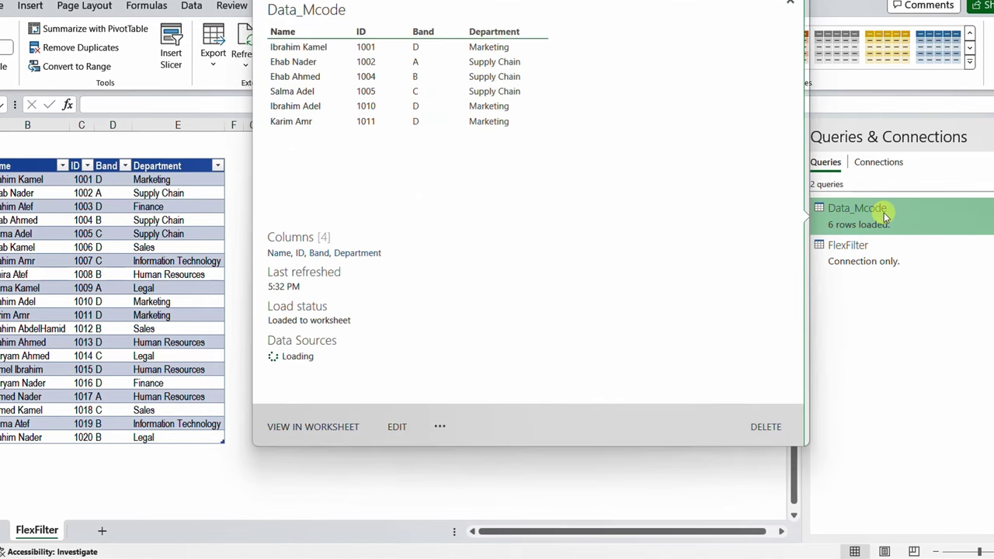
Open the Data_Mcode query for editing and show the full formula of its Filtered Rows step.
{"action": "double_click", "coordinate": [884, 213]}
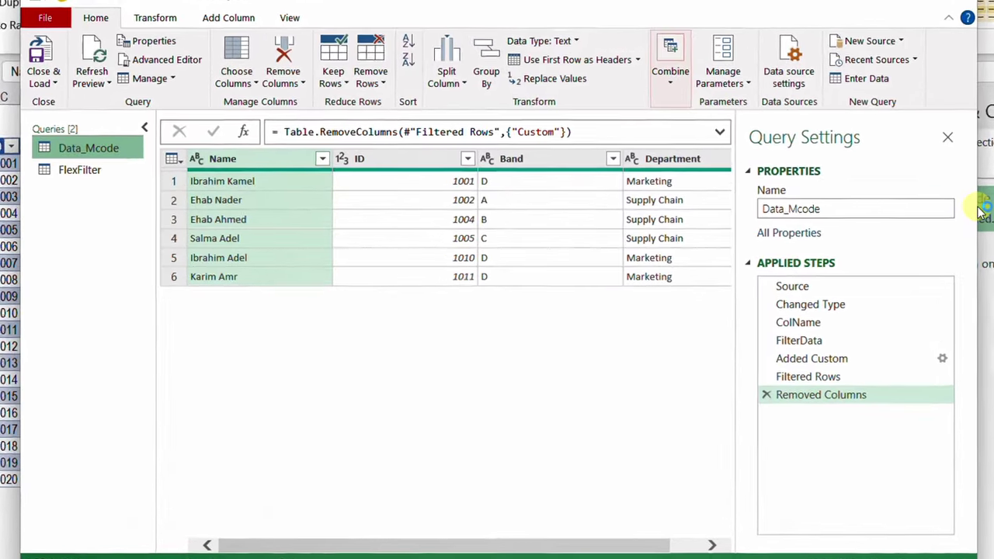
{"action": "left_click", "coordinate": [823, 377]}
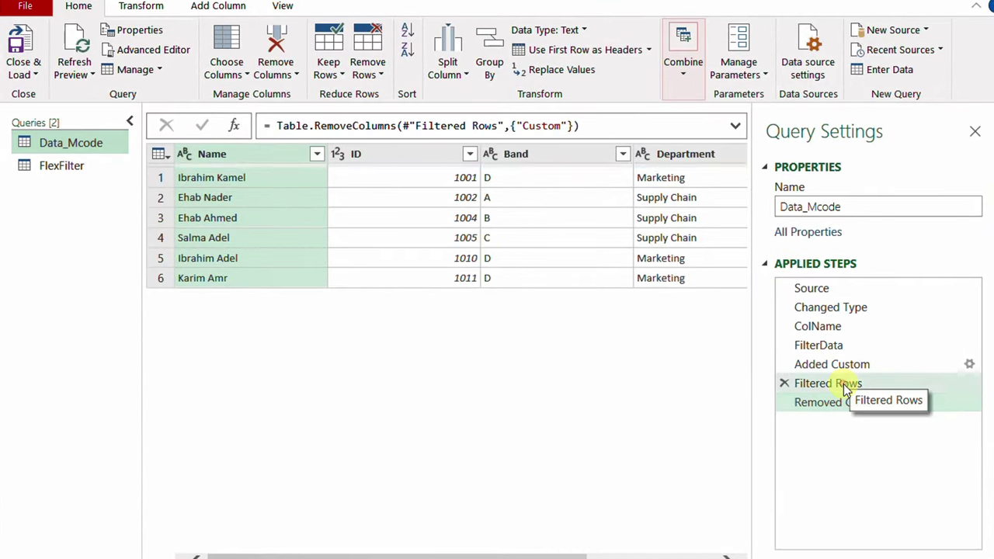
{"action": "left_click", "coordinate": [734, 126]}
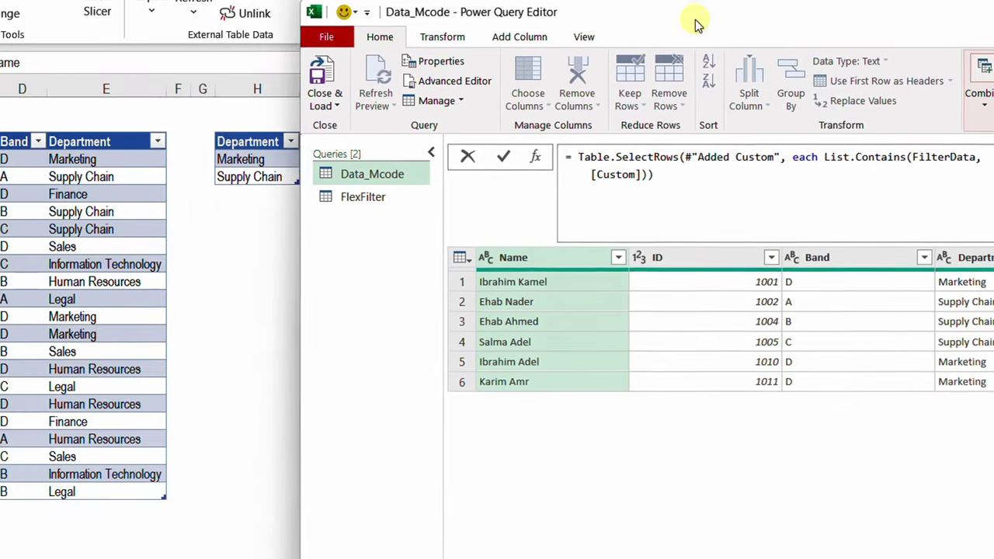
{"action": "left_click_drag", "start_coordinate": [696, 25], "coordinate": [737, 19]}
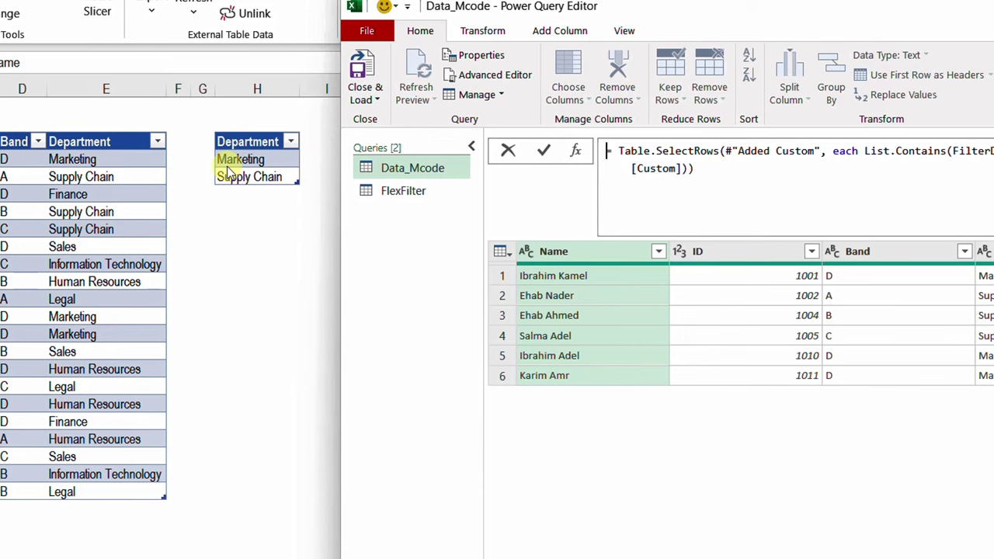
{"action": "left_click_drag", "start_coordinate": [825, 17], "coordinate": [808, 14]}
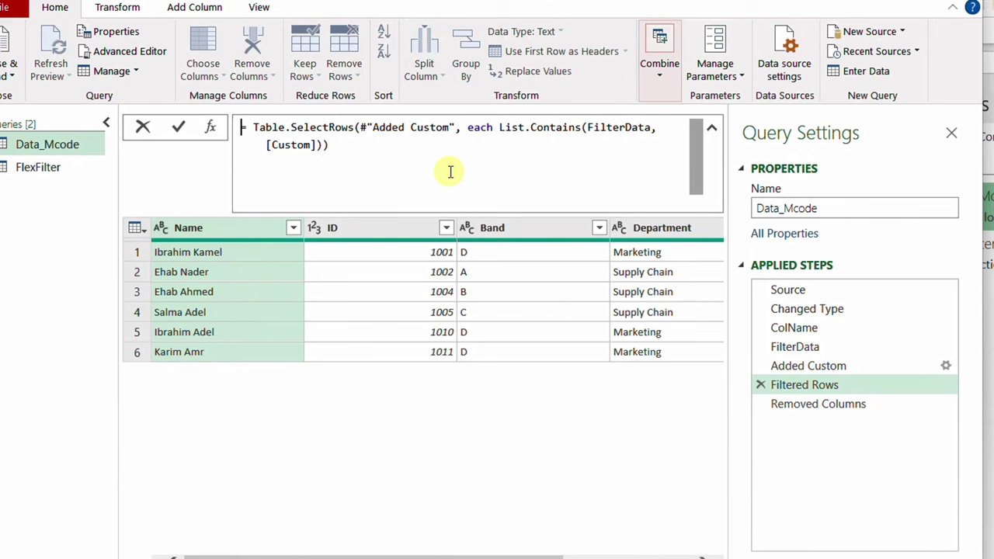
Add Comparer.OrdinalIgnoreCase as the third argument of List.Contains in the Filtered Rows formula and apply it.
{"action": "left_click", "coordinate": [317, 145]}
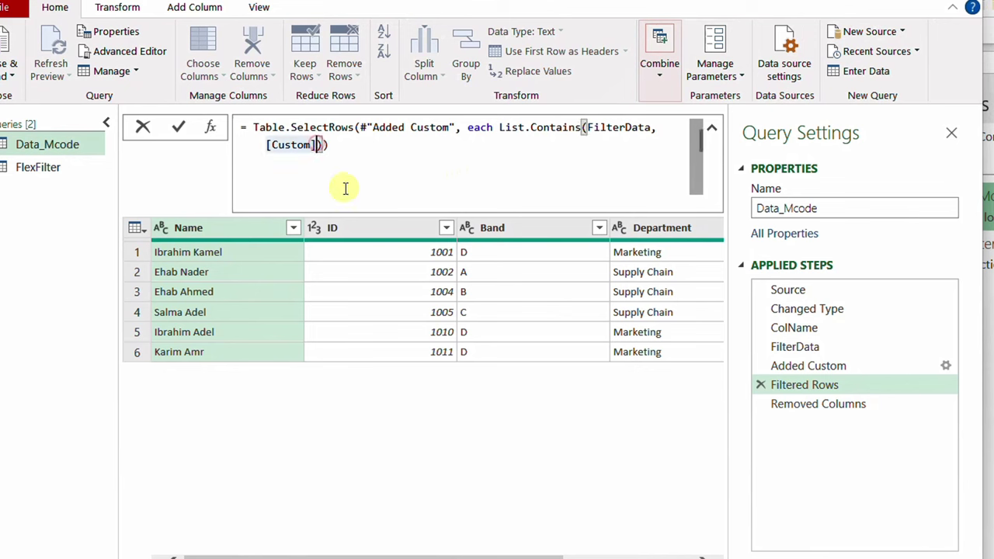
{"action": "type", "text": ","}
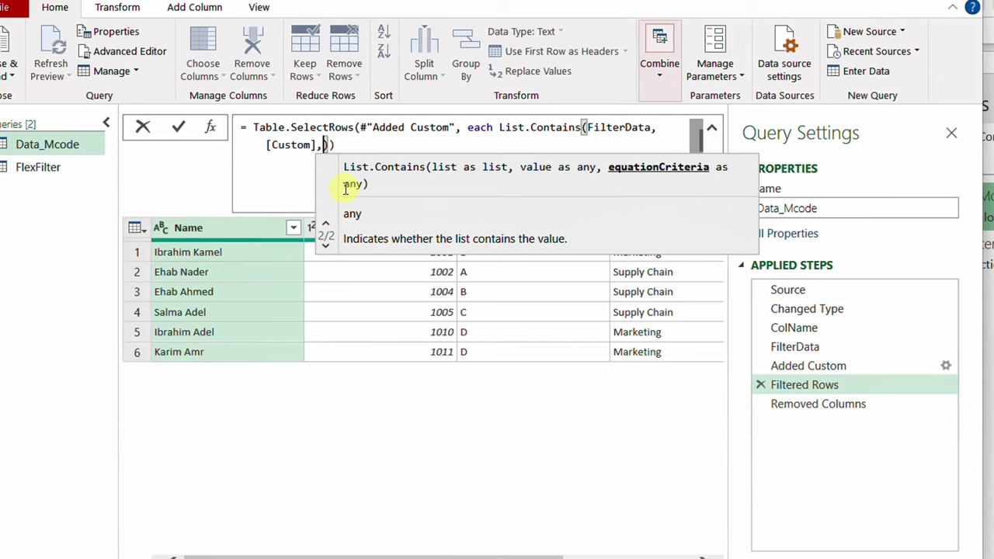
{"action": "type", "text": "ing"}
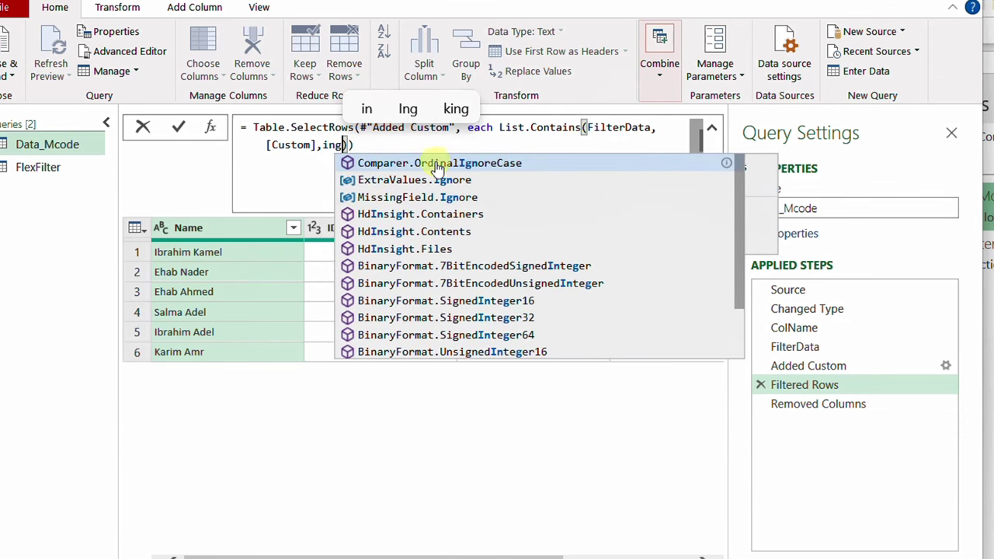
{"action": "left_click", "coordinate": [454, 165]}
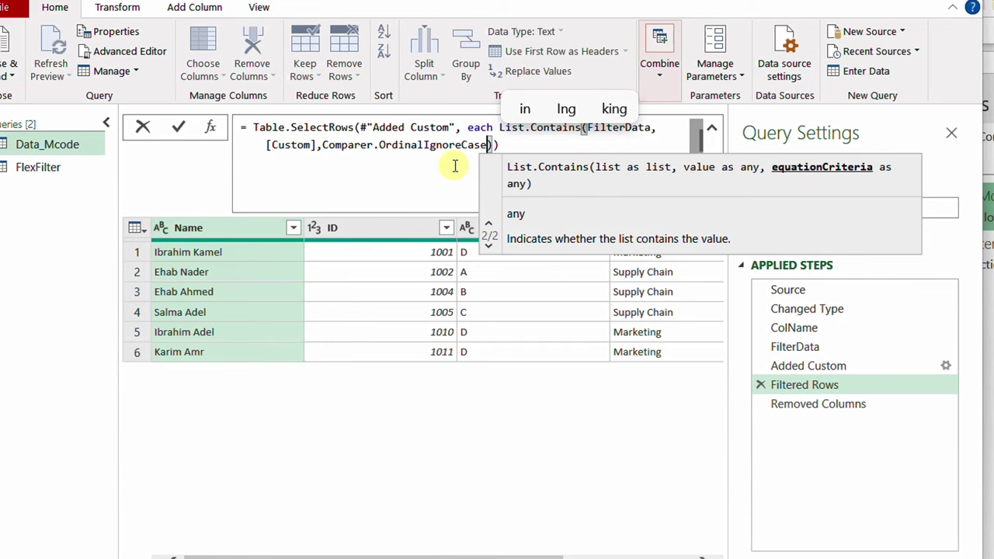
{"action": "left_click", "coordinate": [178, 127]}
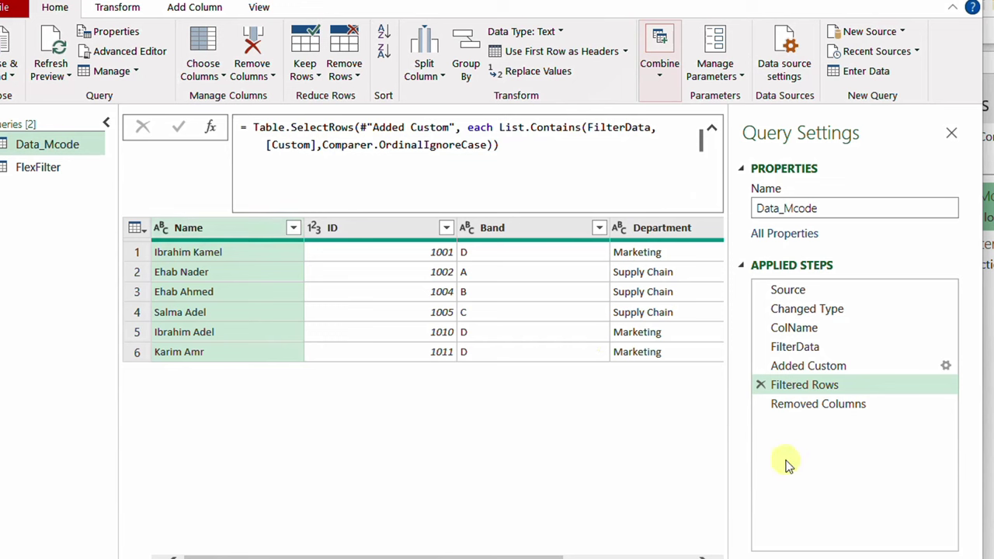
In the Added Custom step's formula, replace Table.AddColumn with Table.SelectRows and remove the "Custom" argument.
{"action": "left_click", "coordinate": [815, 368]}
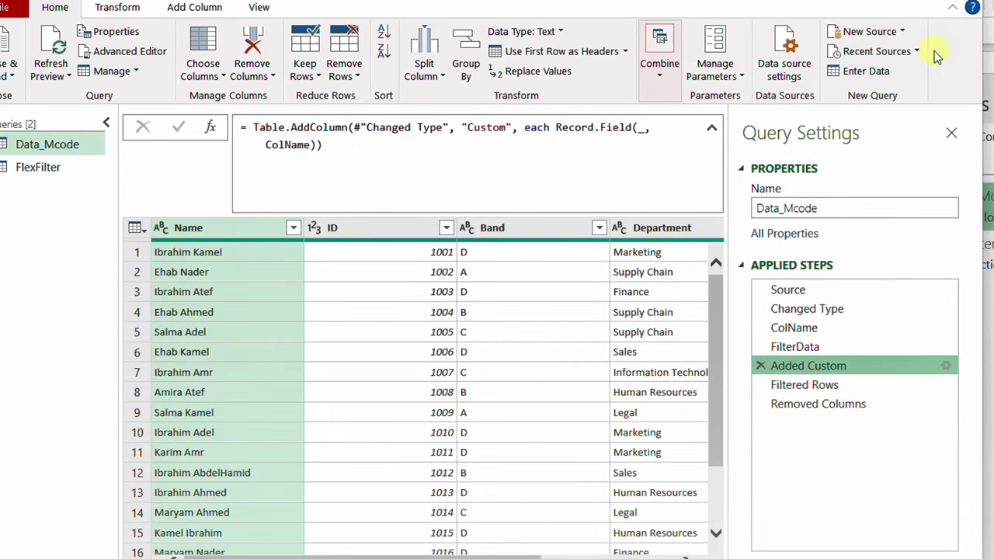
{"action": "left_click", "coordinate": [711, 129]}
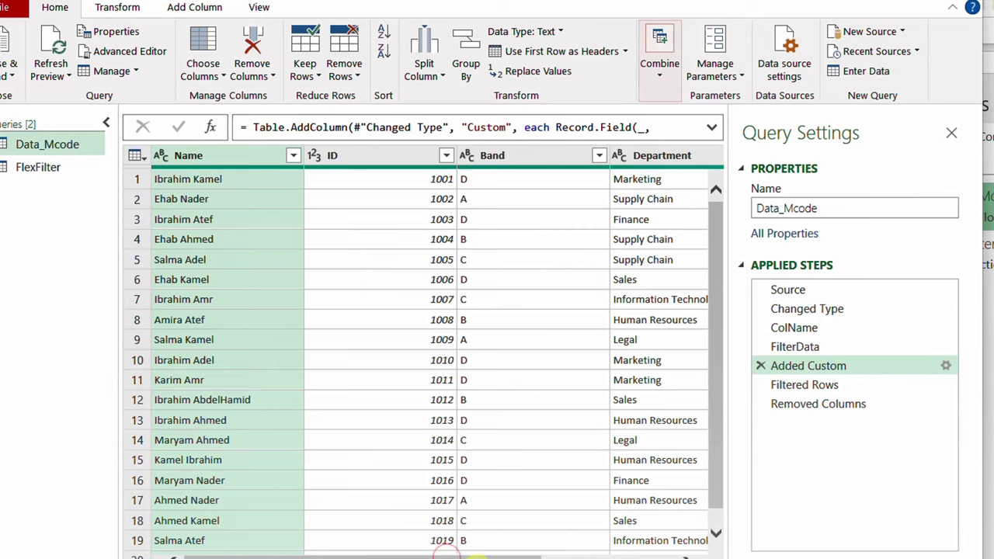
{"action": "left_click_drag", "start_coordinate": [449, 555], "coordinate": [584, 554]}
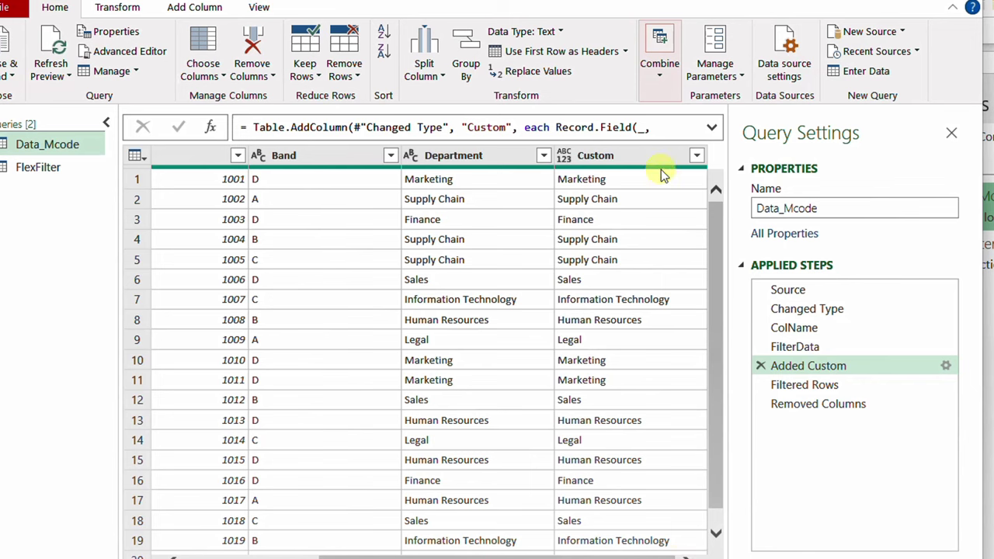
{"action": "left_click", "coordinate": [712, 127]}
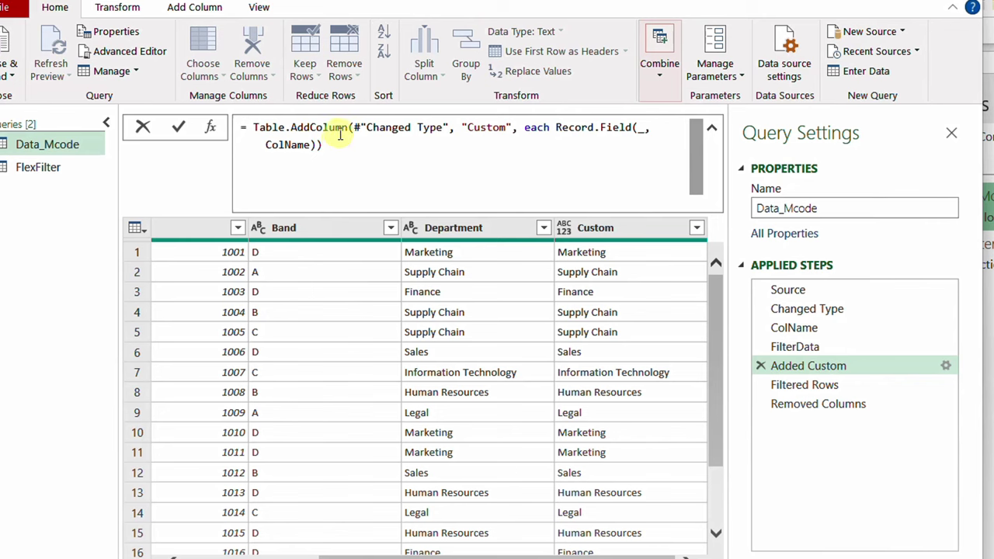
{"action": "left_click_drag", "start_coordinate": [347, 127], "coordinate": [259, 128]}
{"action": "key", "text": "BackSpace"}
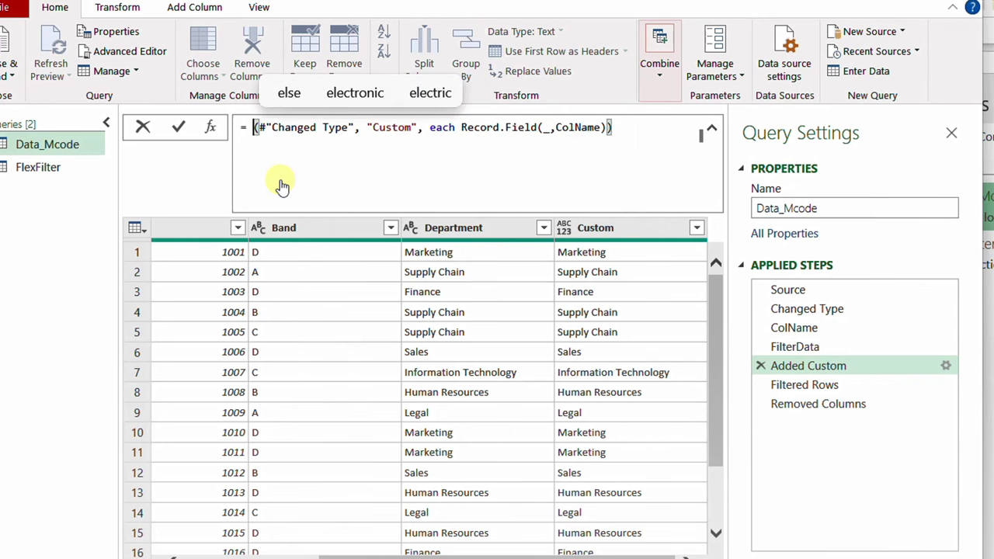
{"action": "type", "text": "Table.SelectRows"}
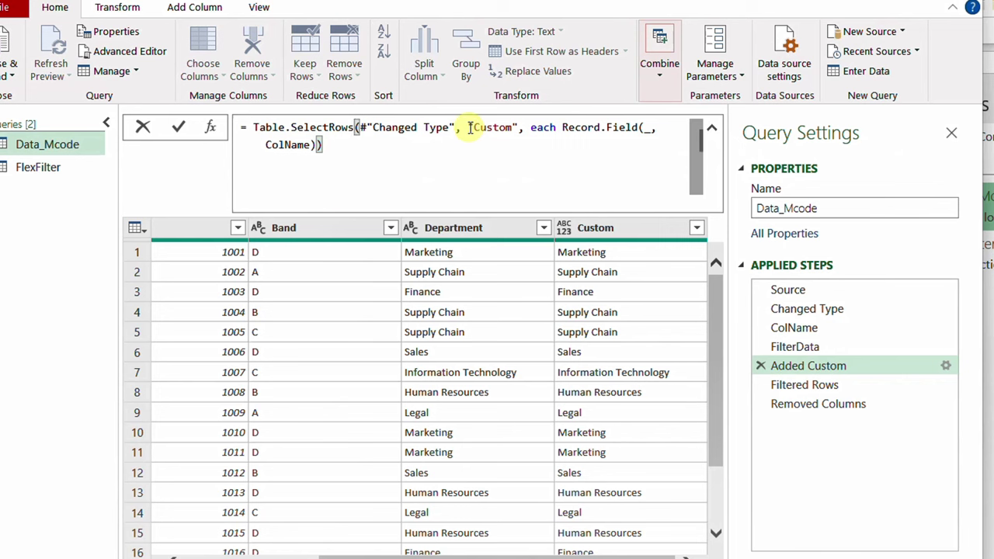
{"action": "left_click_drag", "start_coordinate": [468, 126], "coordinate": [521, 127]}
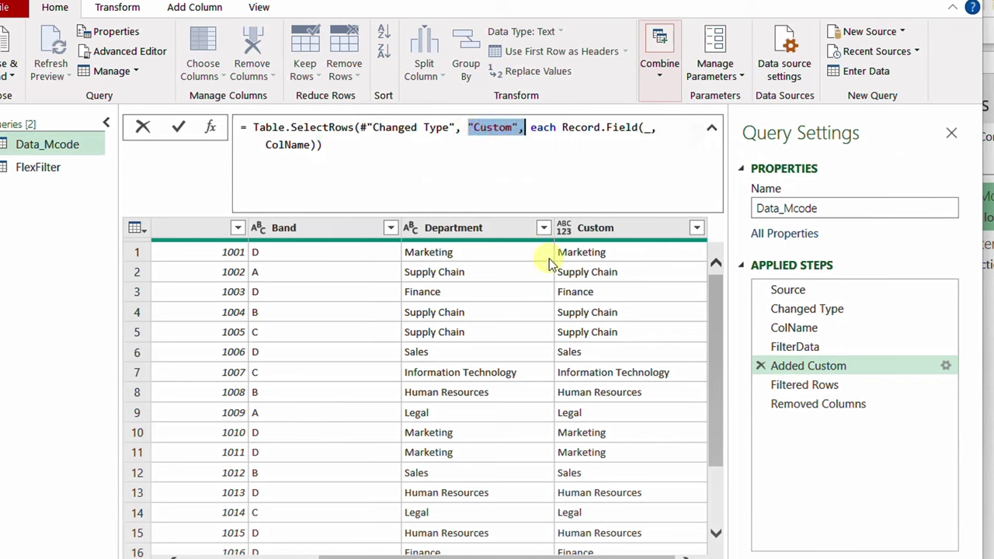
{"action": "key", "text": "Delete"}
{"action": "key", "text": "BackSpace"}
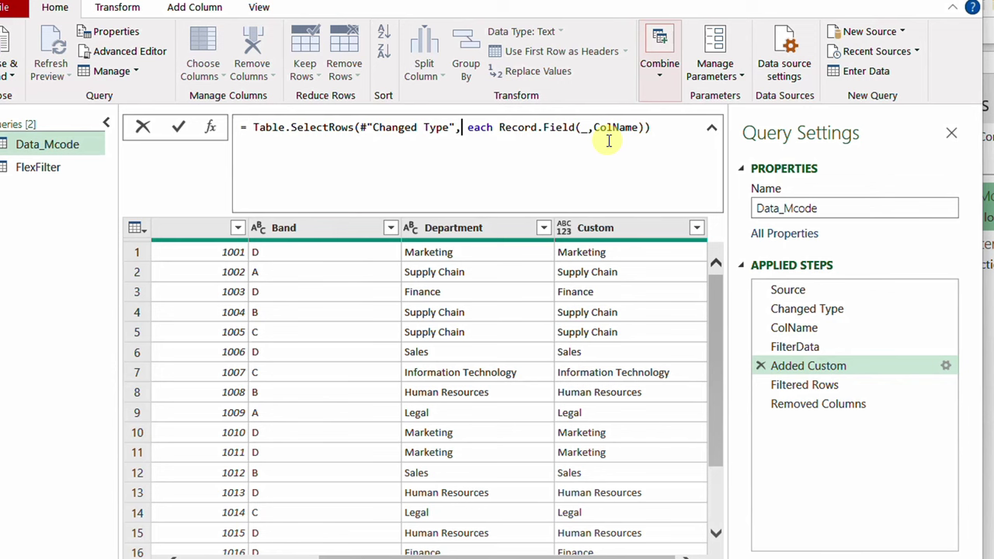
Insert List.Contains( after each in the Added Custom formula, with FilterData as the list and the existing Record.Field(_,ColName) as the value.
{"action": "type", "text": "List."}
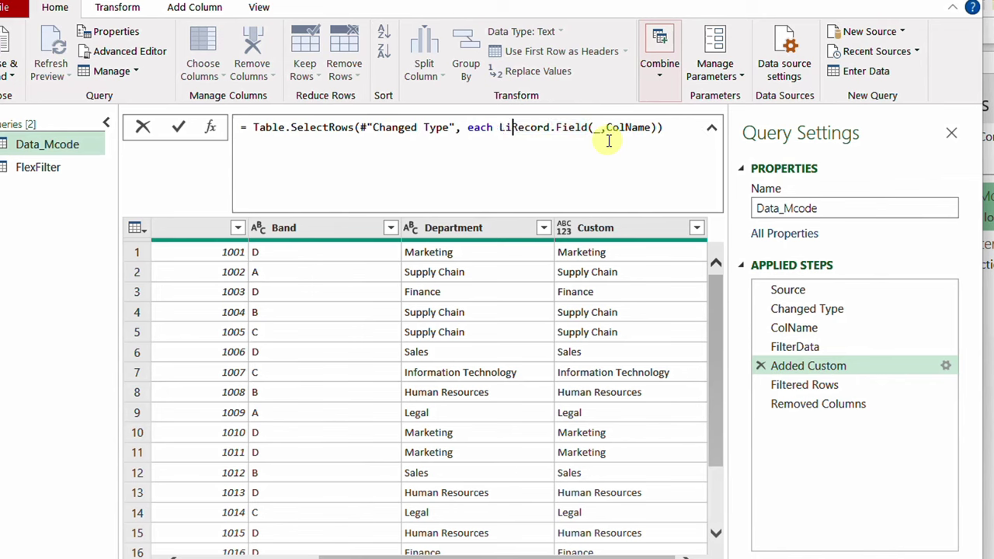
{"action": "type", "text": "Con"}
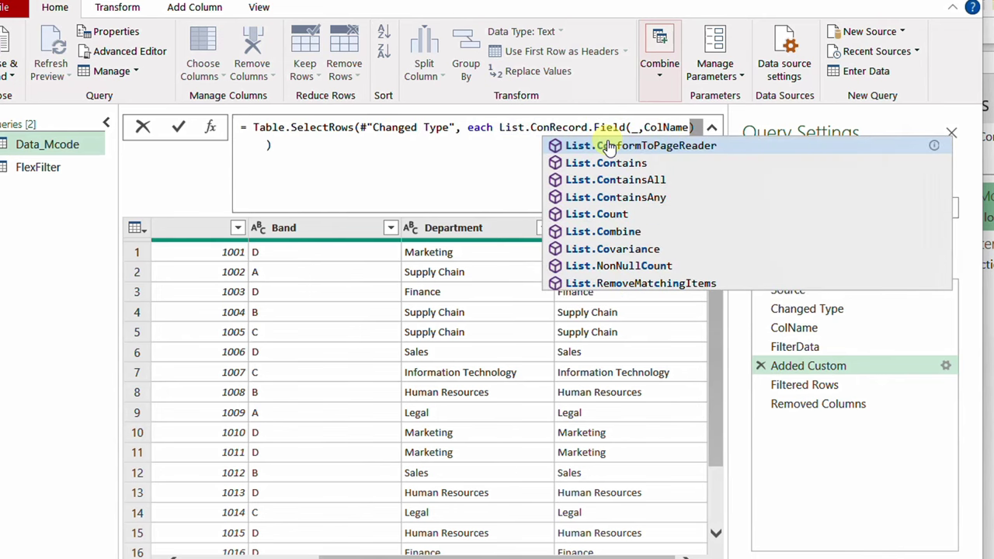
{"action": "type", "text": "tains("}
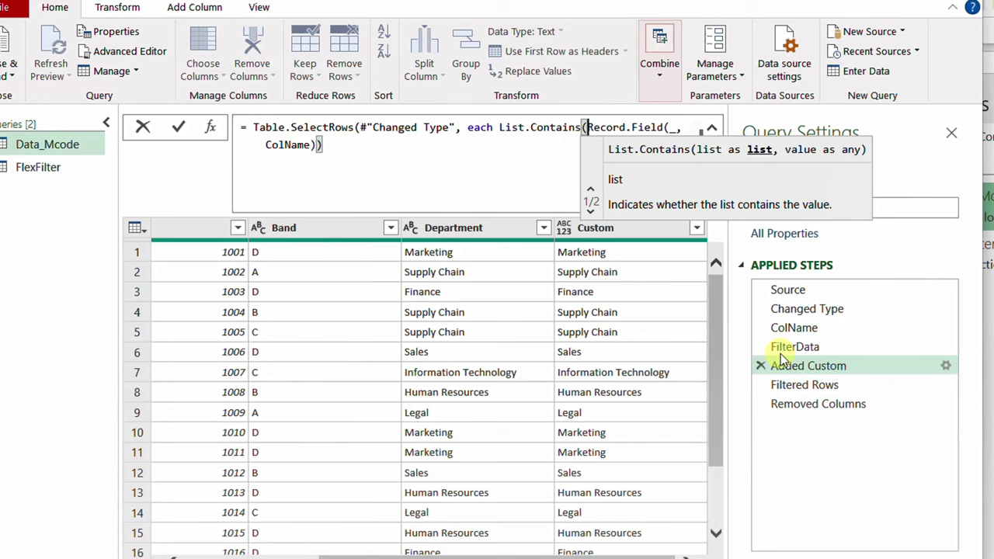
{"action": "type", "text": "FilterData"}
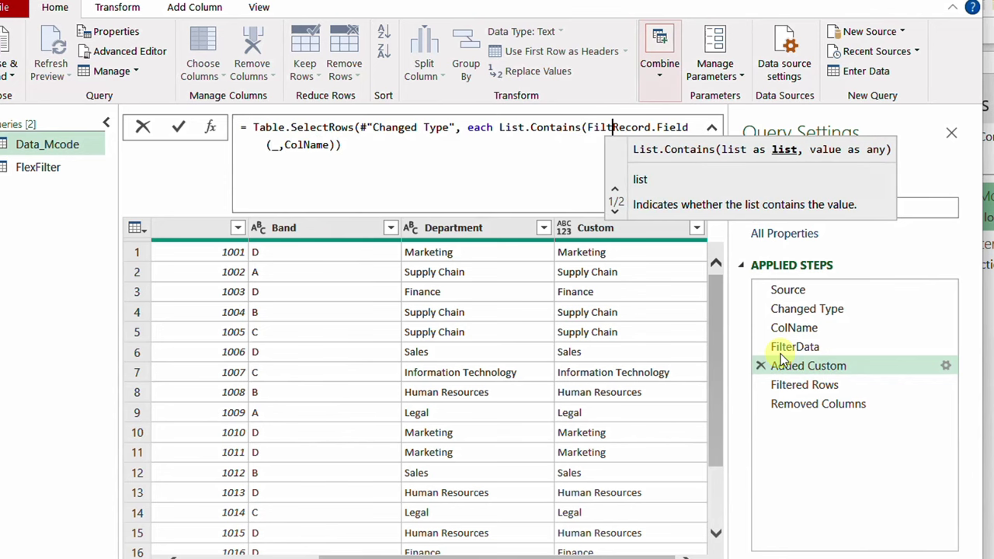
{"action": "type", "text": ","}
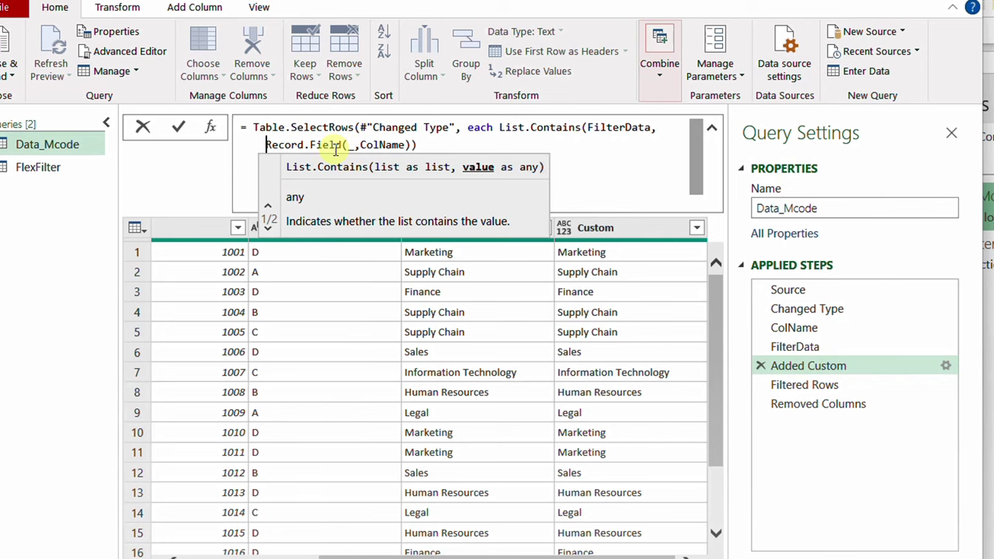
{"action": "mouse_move", "coordinate": [336, 150]}
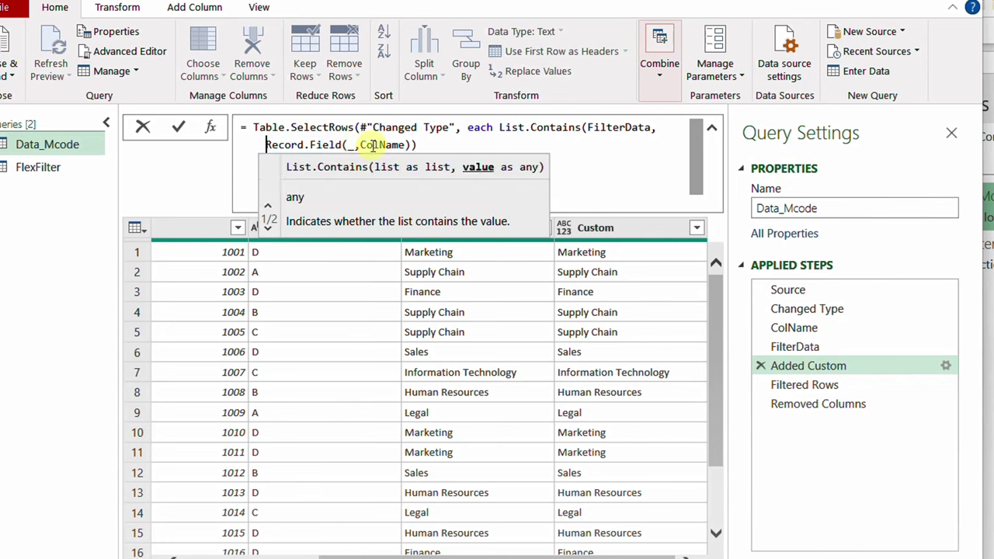
Add Comparer.OrdinalIgnoreCase as the equation criteria after Record.Field(_,ColName), close the outer parenthesis and apply the Added Custom formula.
{"action": "left_click", "coordinate": [414, 144]}
{"action": "type", "text": ","}
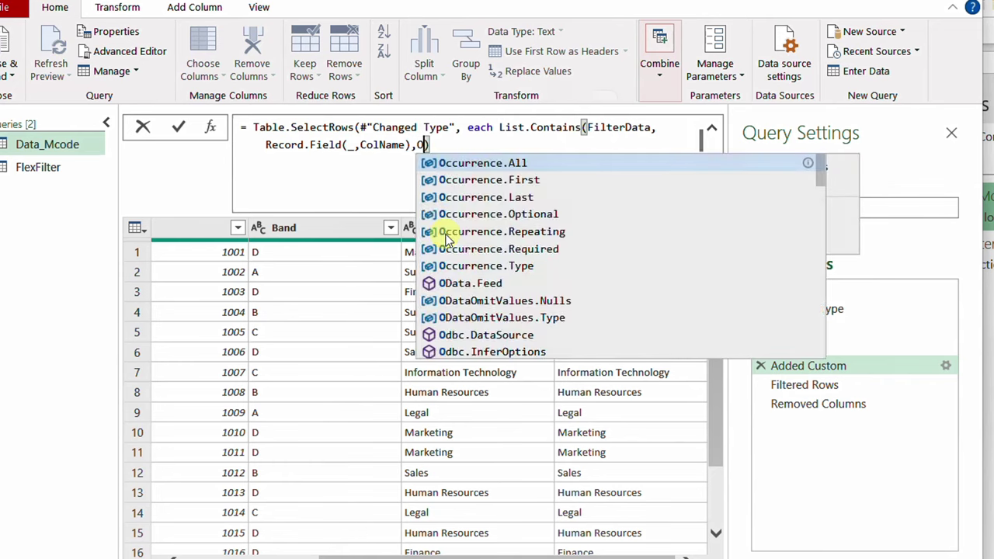
{"action": "type", "text": "Ing"}
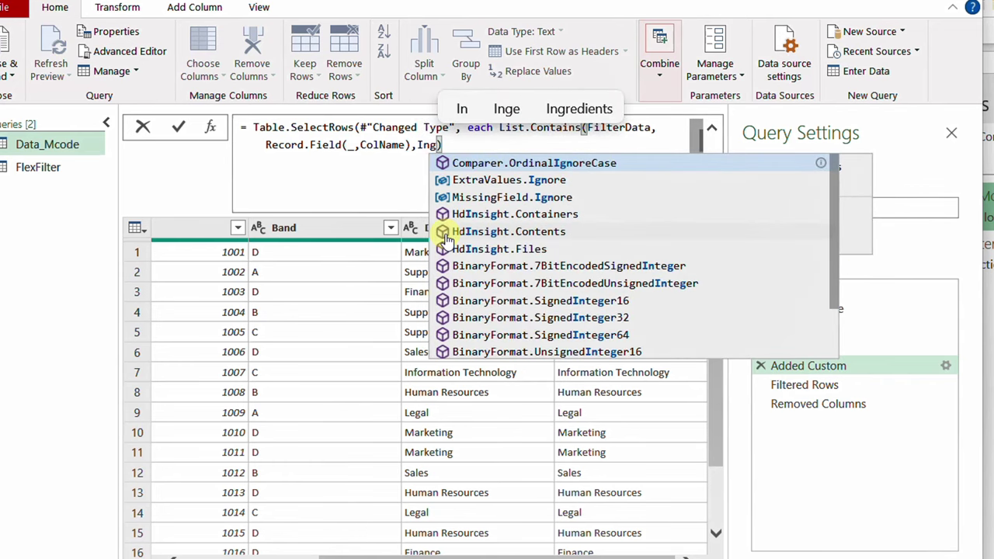
{"action": "left_click", "coordinate": [570, 162]}
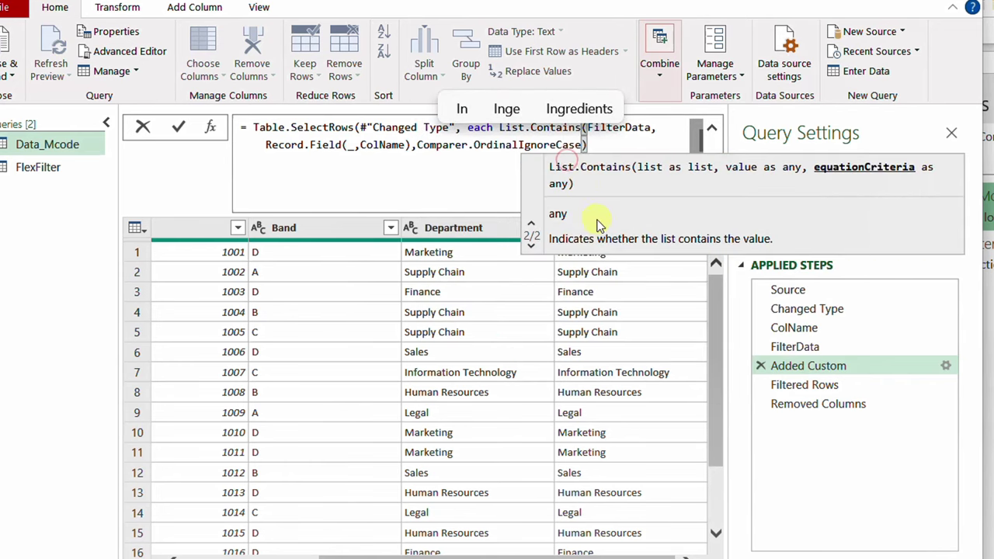
{"action": "left_click", "coordinate": [608, 145]}
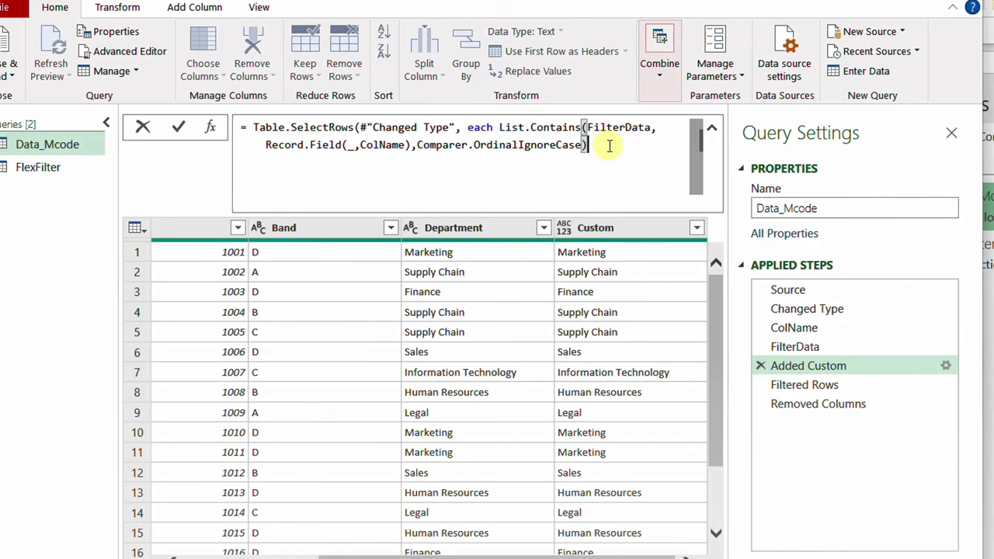
{"action": "type", "text": ")"}
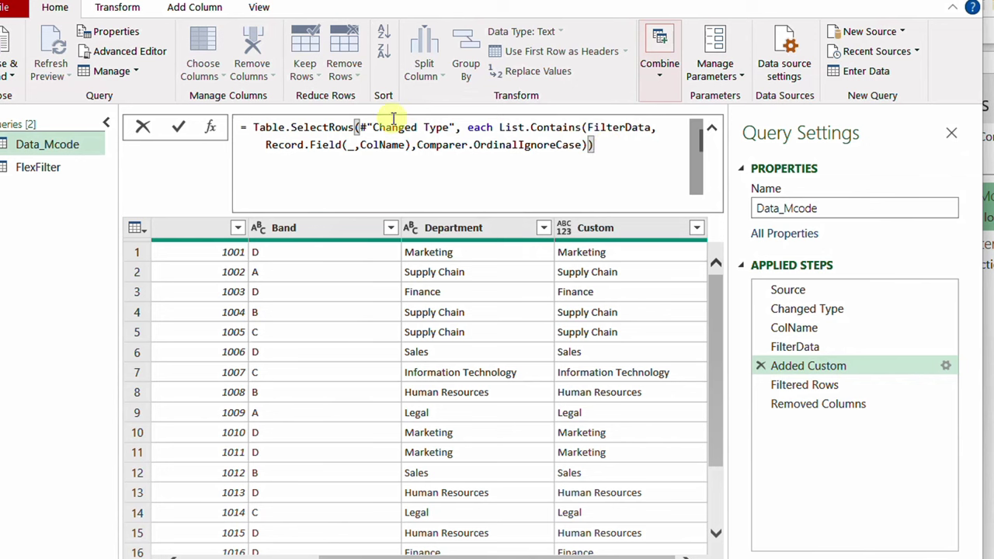
{"action": "mouse_move", "coordinate": [409, 134]}
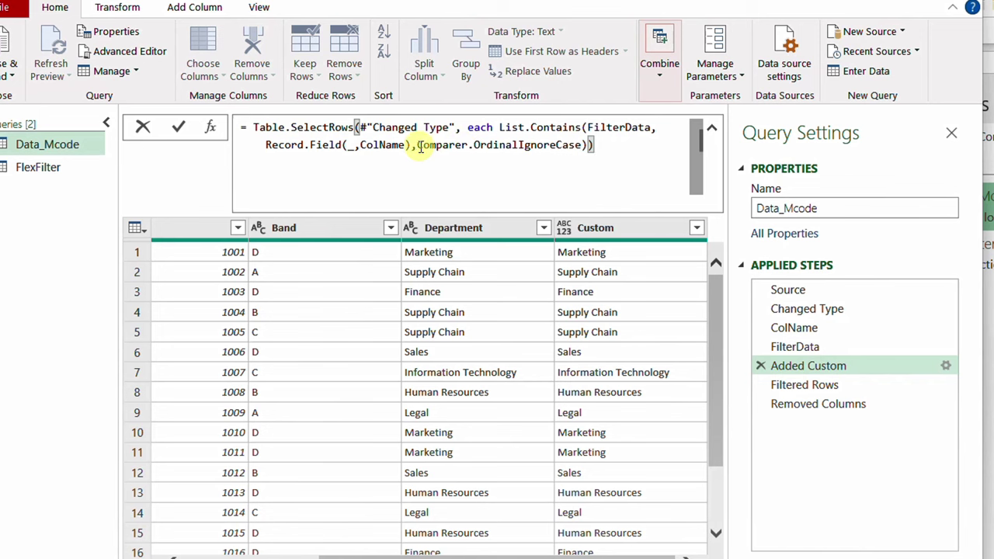
{"action": "mouse_move", "coordinate": [526, 147]}
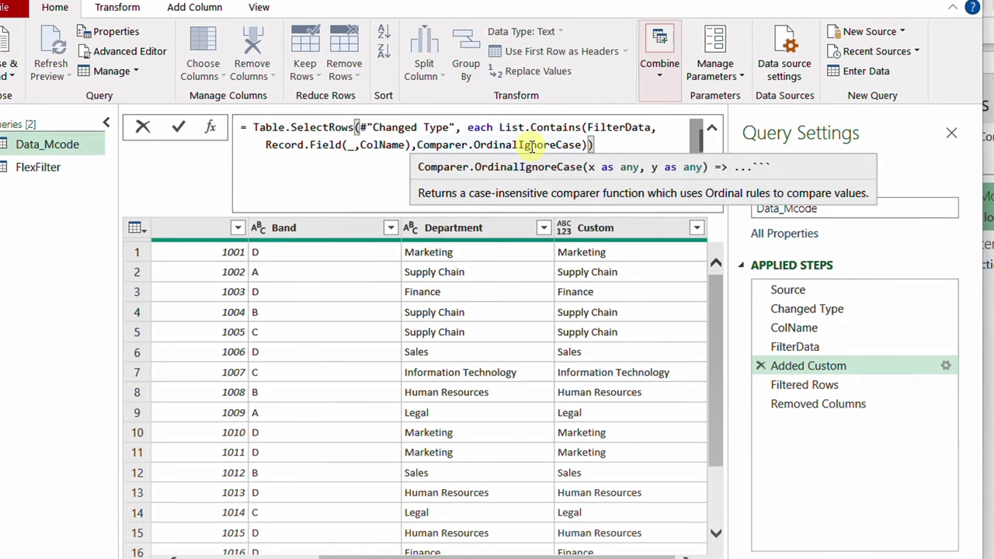
{"action": "left_click", "coordinate": [179, 127]}
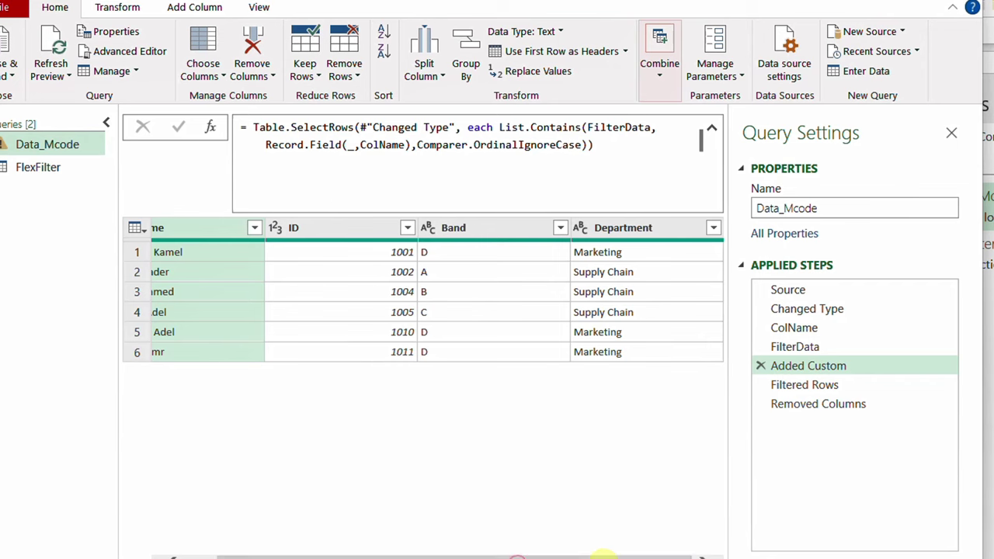
Delete the Filtered Rows and Removed Columns steps from the Data_Mcode query.
{"action": "left_click_drag", "start_coordinate": [561, 556], "coordinate": [652, 554]}
{"action": "left_click", "coordinate": [761, 387]}
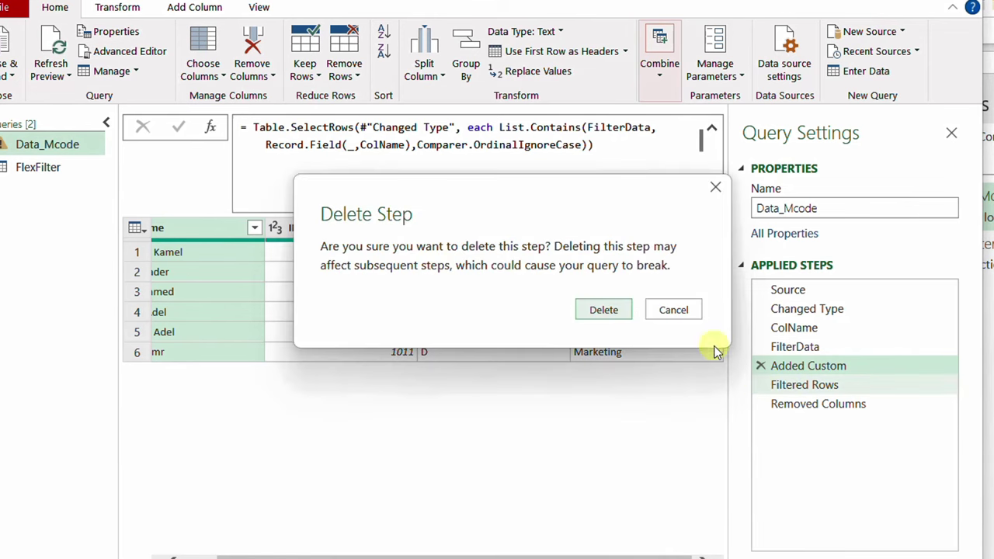
{"action": "left_click", "coordinate": [602, 312]}
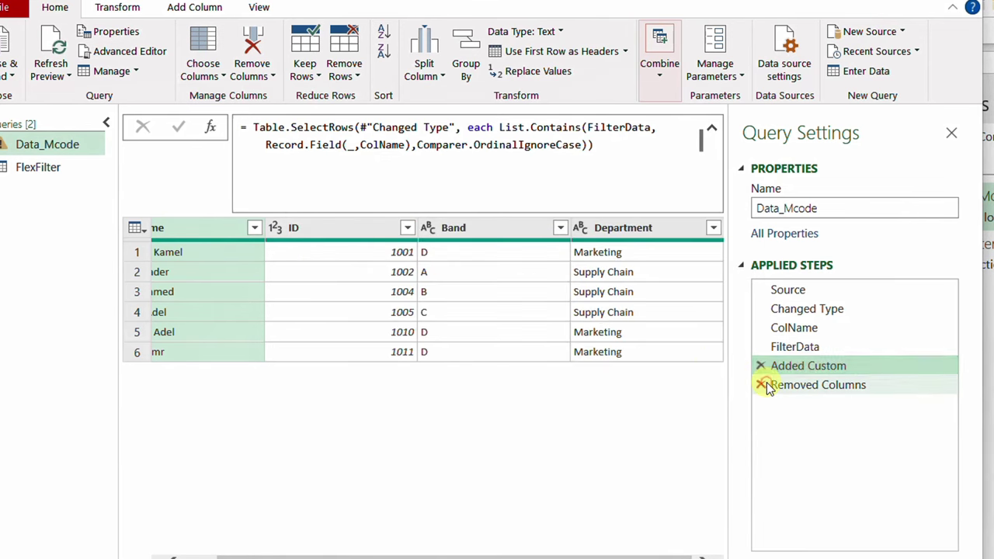
{"action": "left_click", "coordinate": [761, 385]}
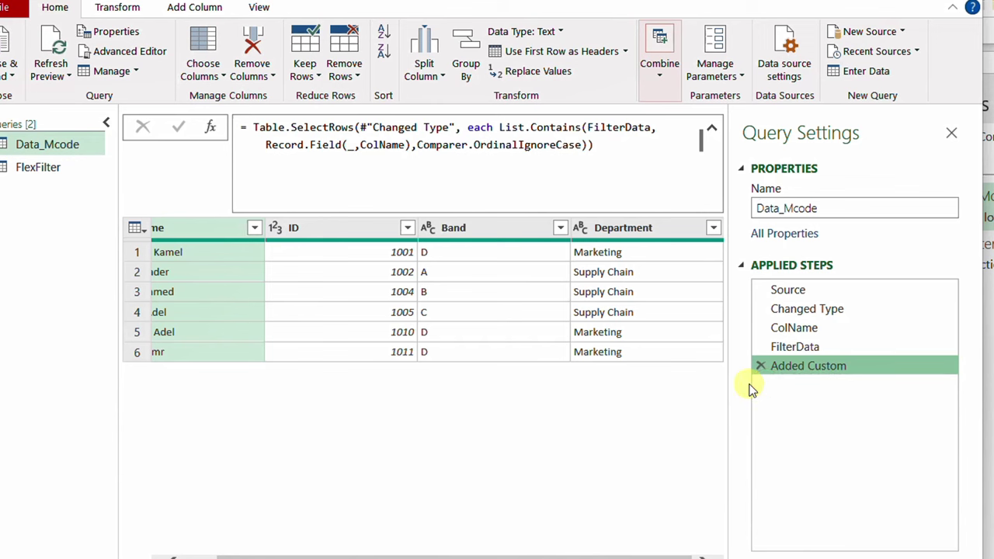
Rename the Added Custom step of Data_Mcode as FinalReuslt, and close and load the query.
{"action": "right_click", "coordinate": [776, 366]}
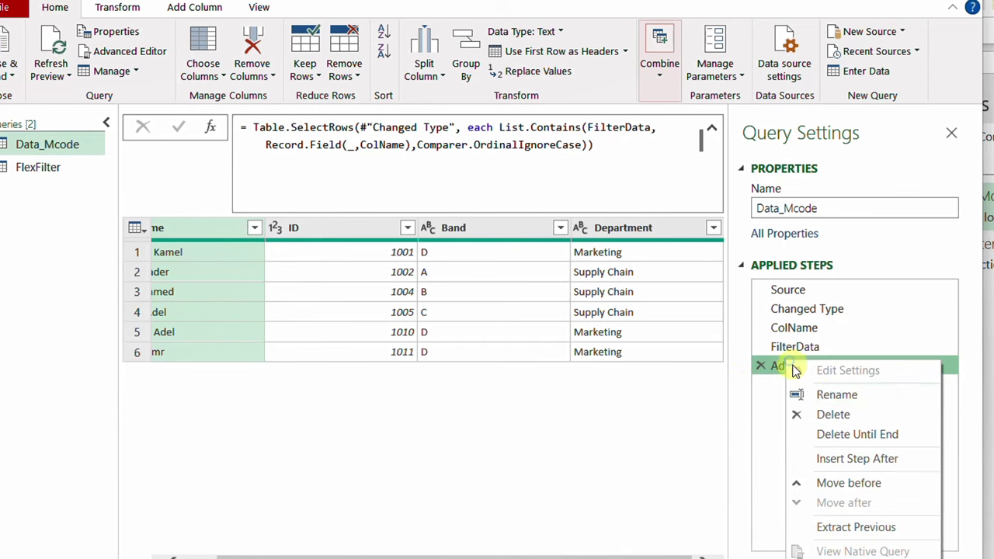
{"action": "left_click", "coordinate": [835, 394]}
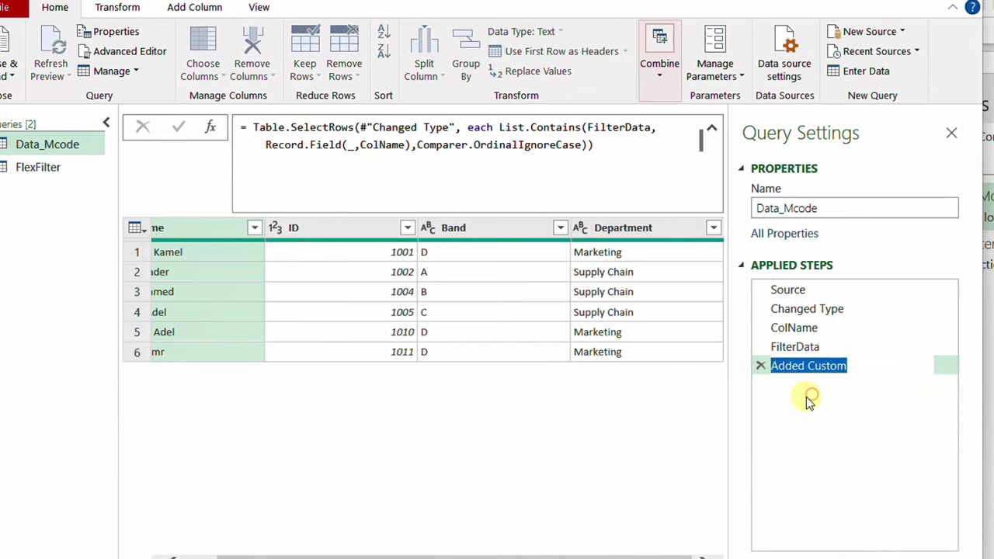
{"action": "type", "text": "FinalReuslt"}
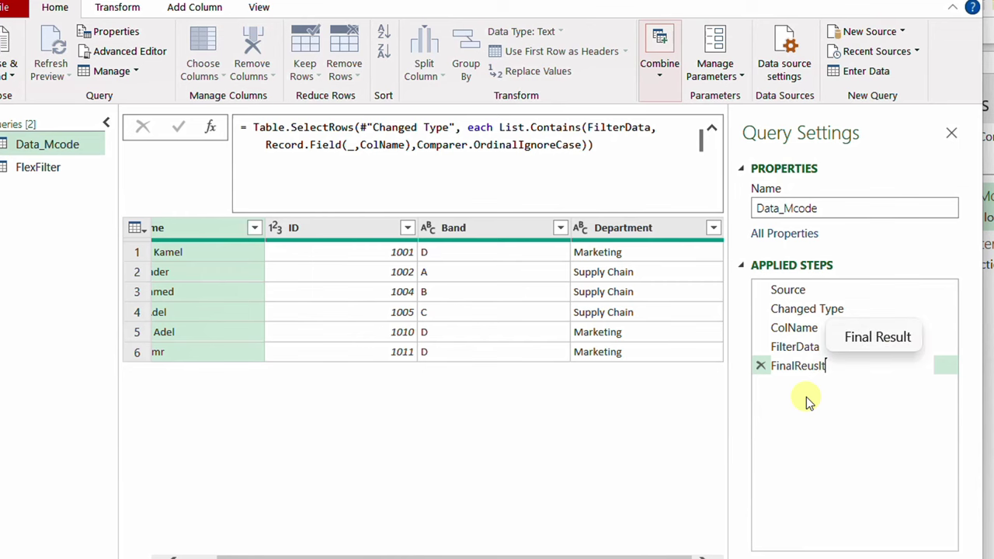
{"action": "key", "text": "Return"}
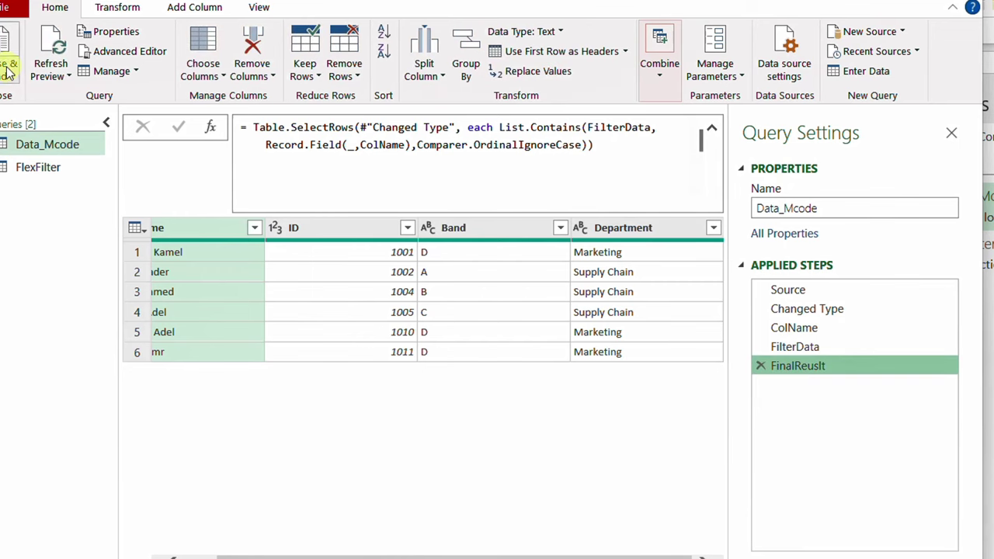
{"action": "left_click", "coordinate": [9, 48]}
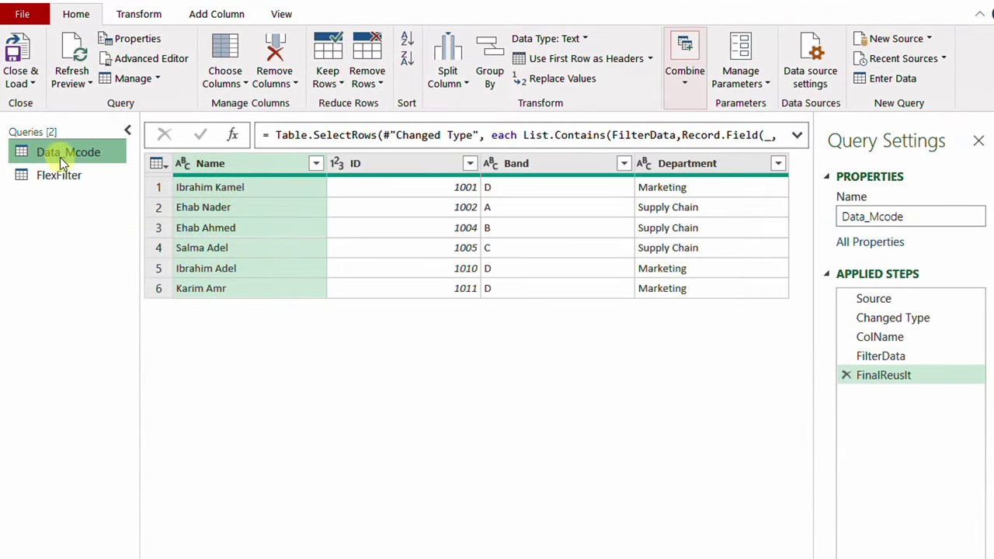
Duplicate the Data_Mcode query and name the copy Data_Merge.
{"action": "right_click", "coordinate": [60, 155]}
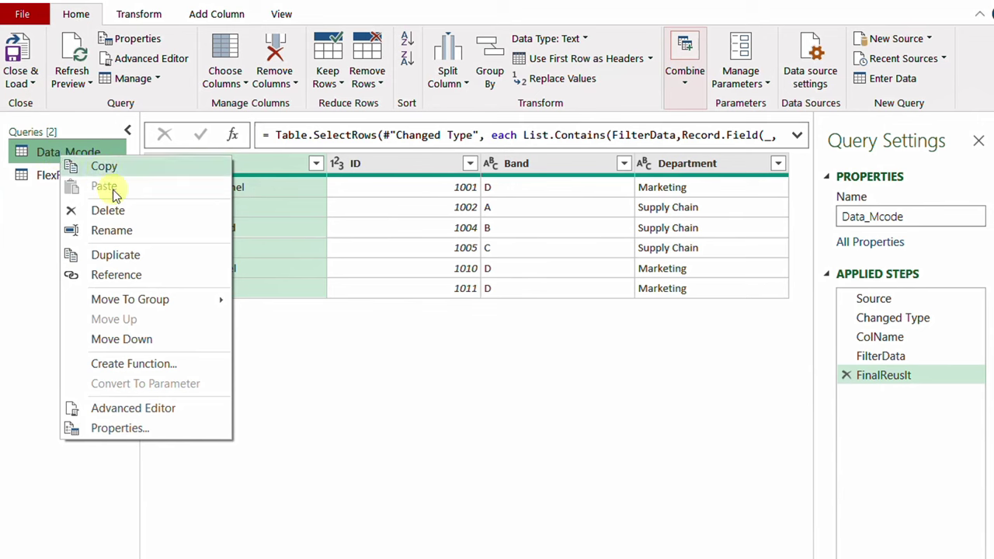
{"action": "left_click", "coordinate": [132, 259]}
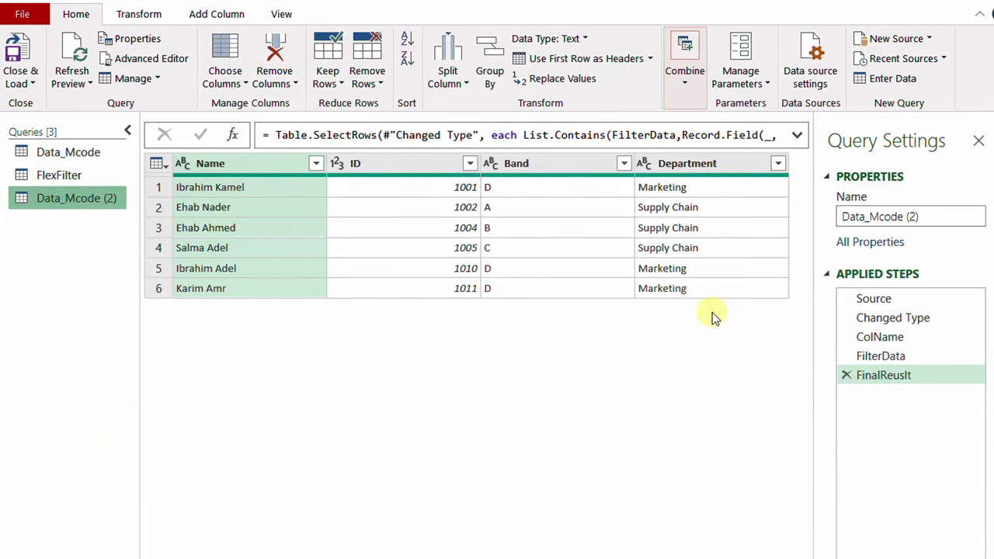
{"action": "left_click_drag", "start_coordinate": [871, 217], "coordinate": [947, 217]}
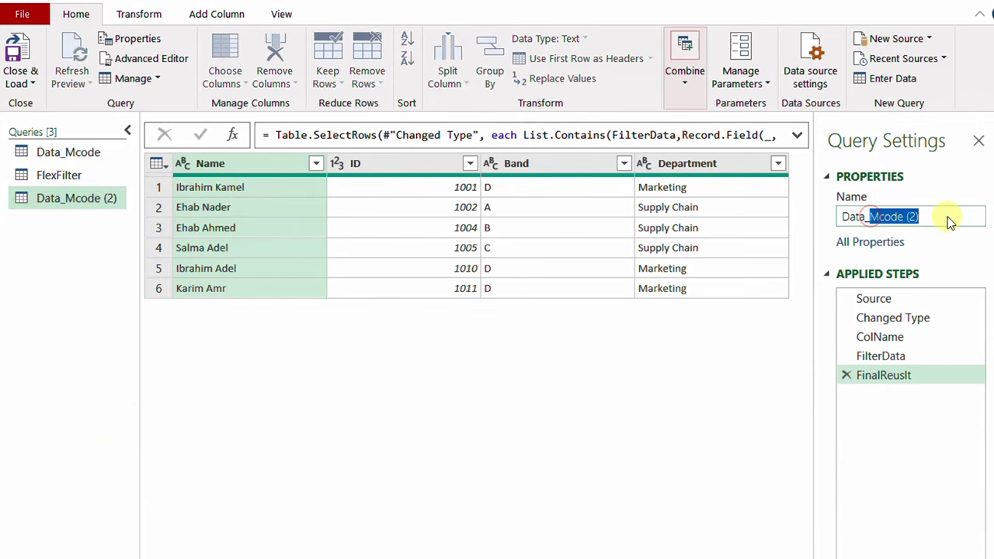
{"action": "type", "text": "Merge"}
{"action": "key", "text": "Return"}
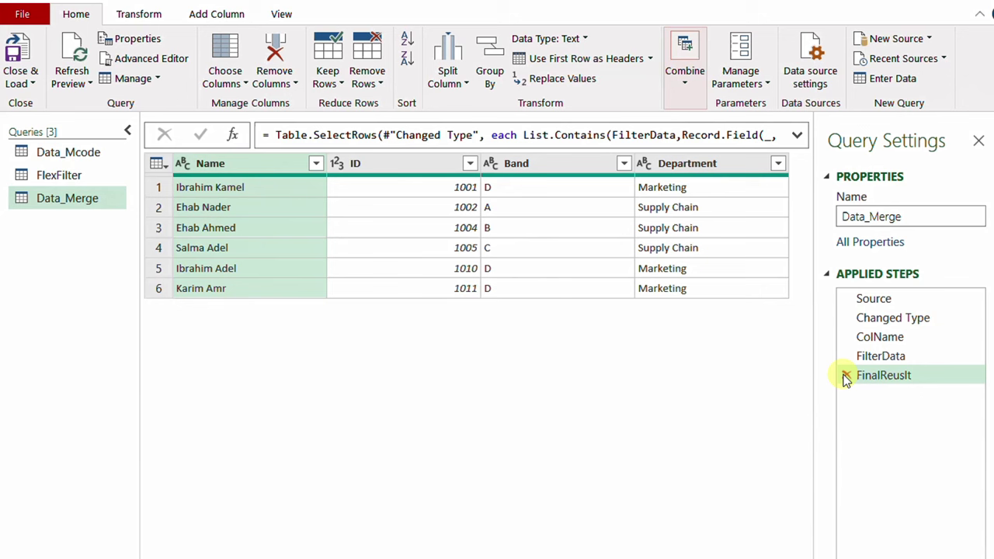
Delete the FinalReuslt and FilterData steps from the Data_Merge query.
{"action": "left_click", "coordinate": [846, 377]}
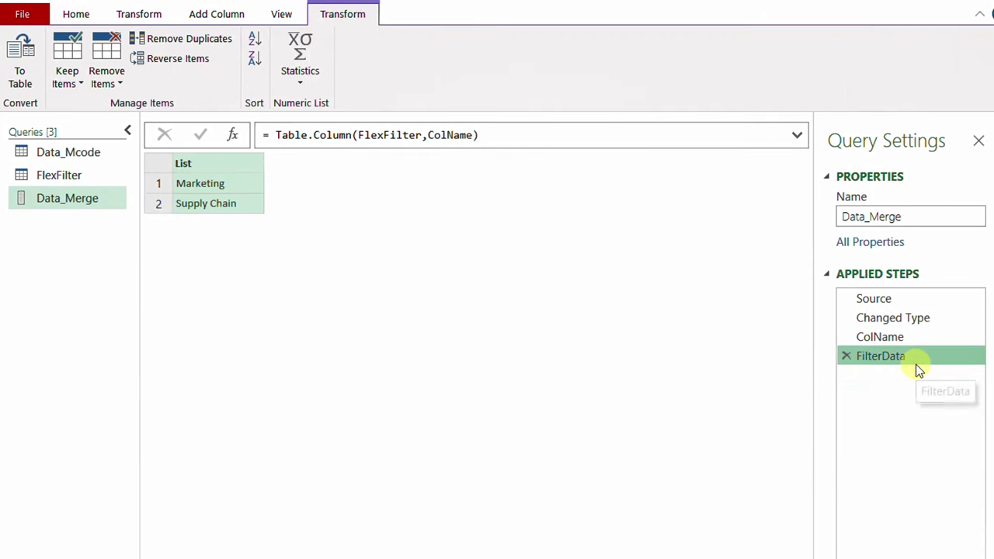
{"action": "left_click", "coordinate": [846, 357]}
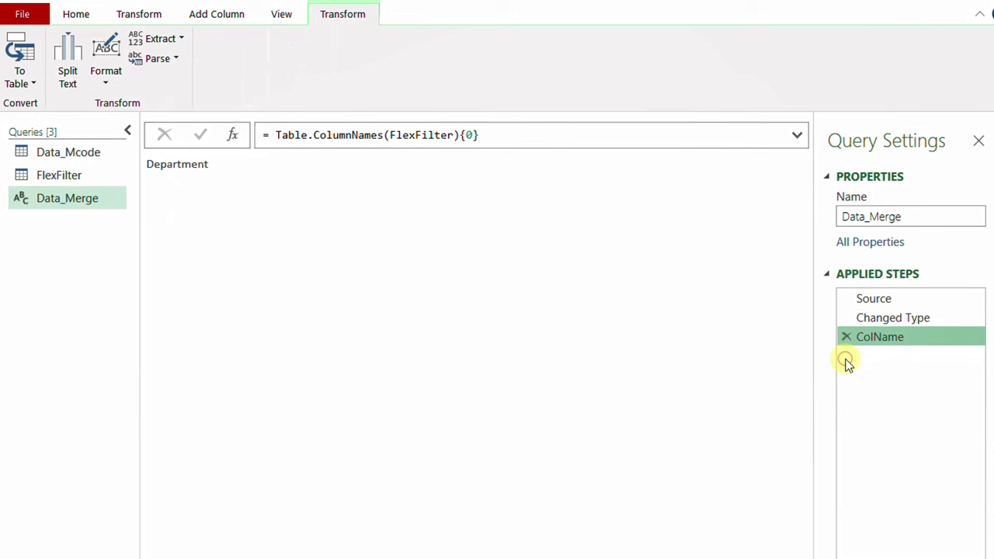
Insert a Left Outer merge with FlexFilter after the Changed Type step of Data_Merge, matching the Department columns of both tables.
{"action": "left_click", "coordinate": [877, 321]}
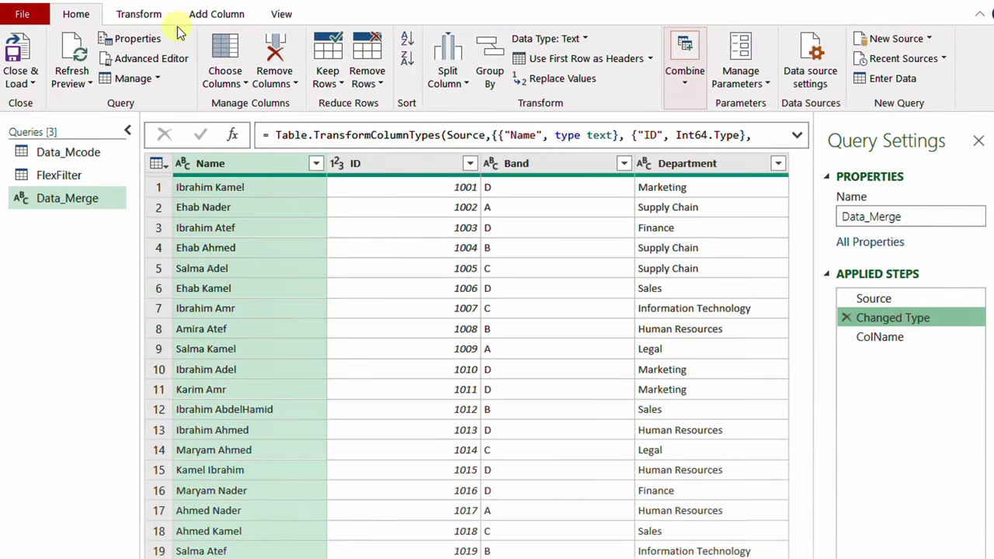
{"action": "left_click", "coordinate": [674, 92]}
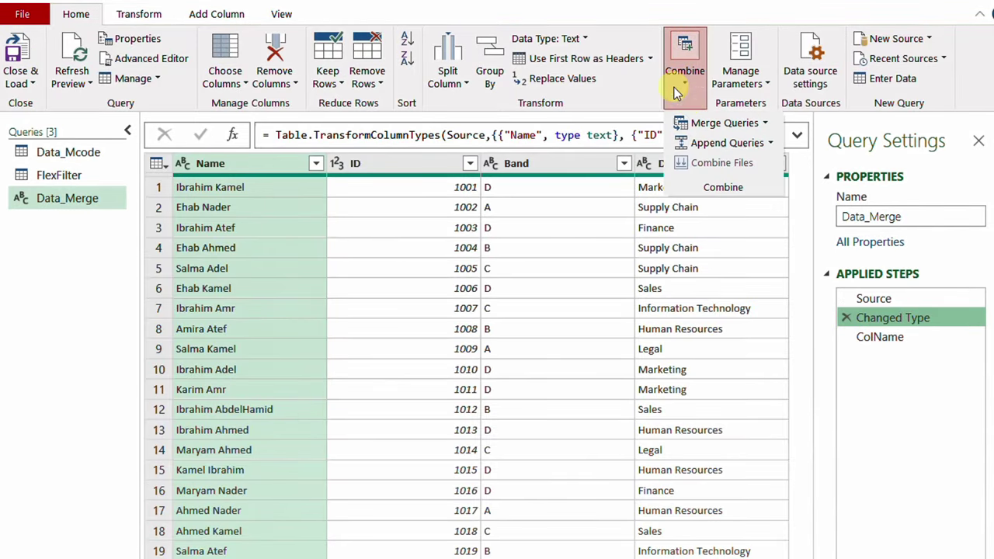
{"action": "left_click", "coordinate": [703, 123]}
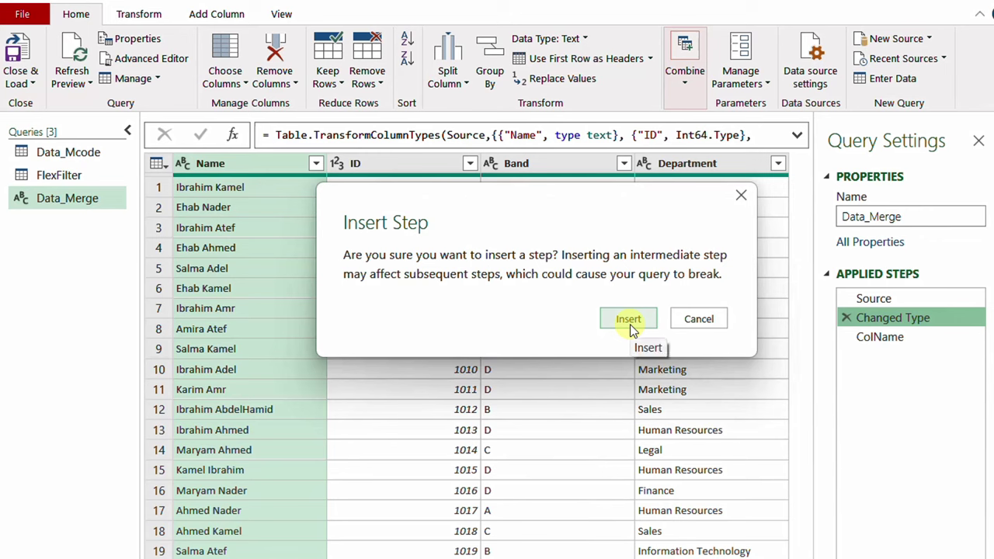
{"action": "left_click", "coordinate": [629, 320]}
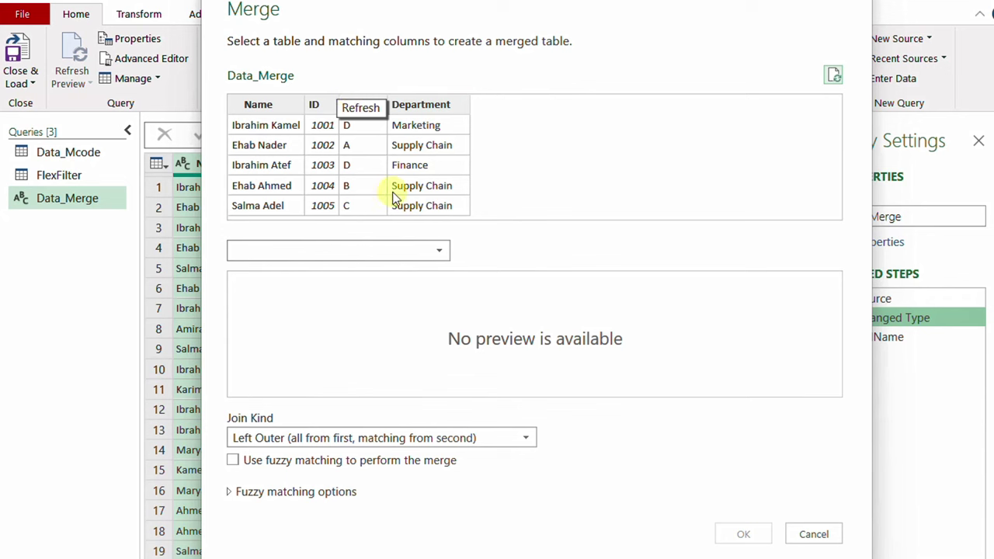
{"action": "left_click", "coordinate": [489, 225]}
{"action": "left_click", "coordinate": [337, 254]}
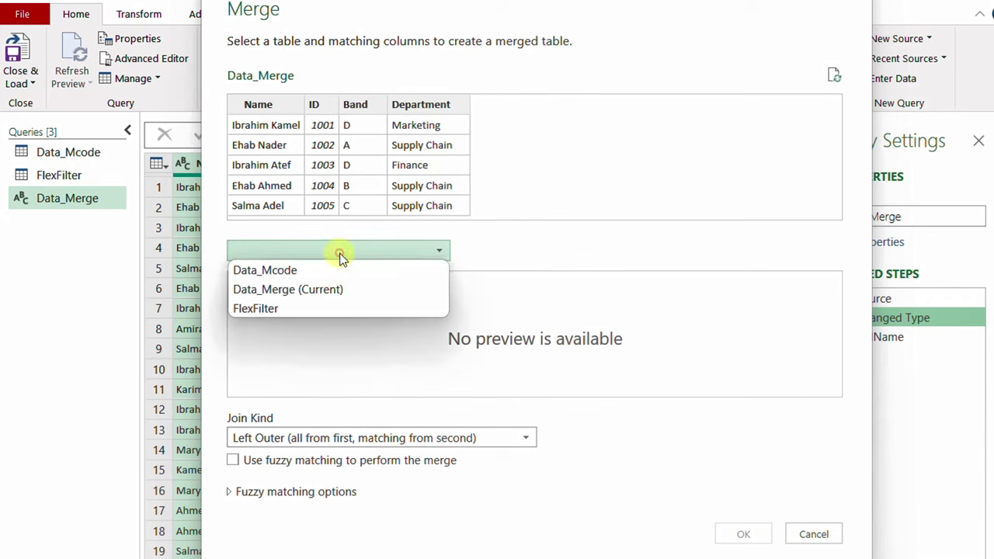
{"action": "left_click", "coordinate": [319, 307]}
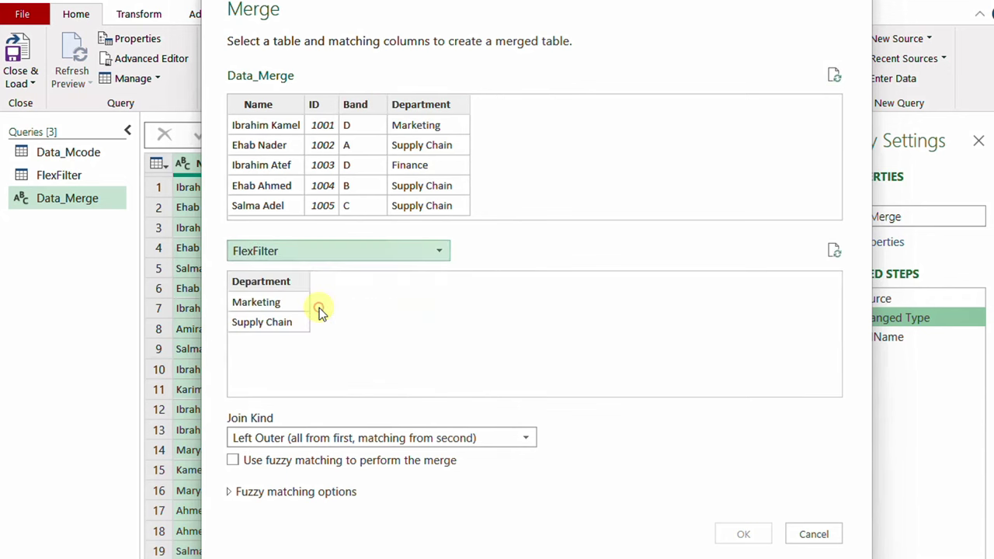
{"action": "left_click", "coordinate": [273, 284]}
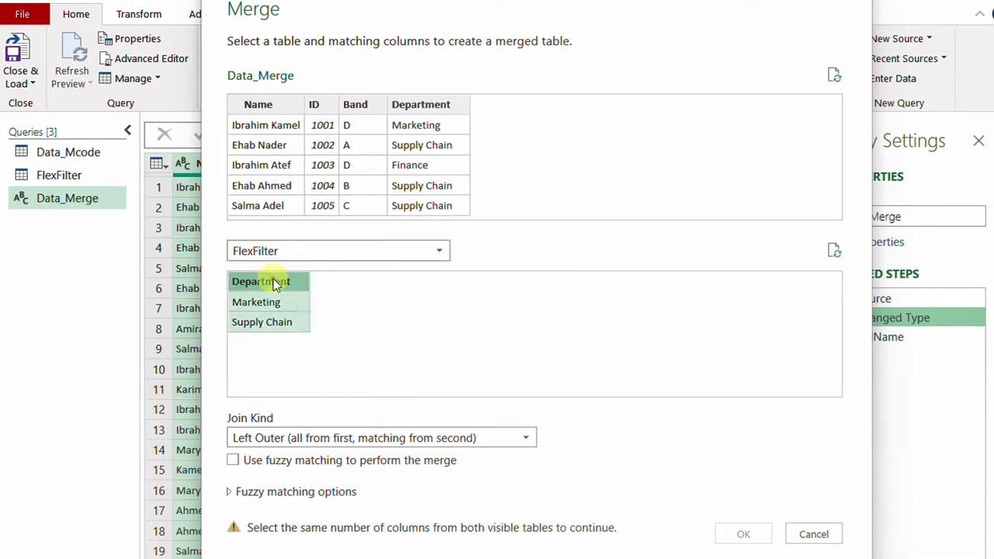
{"action": "left_click", "coordinate": [416, 106]}
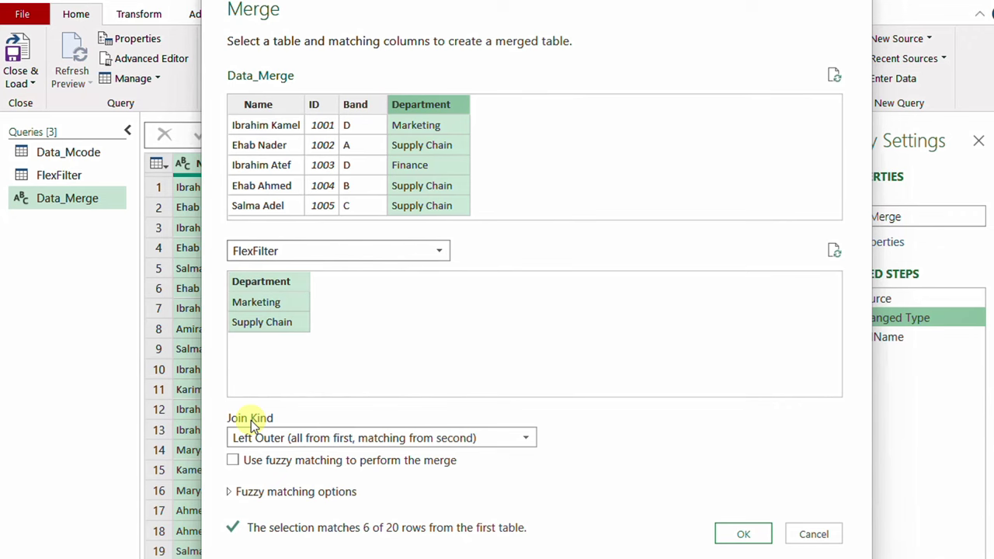
{"action": "left_click", "coordinate": [744, 533]}
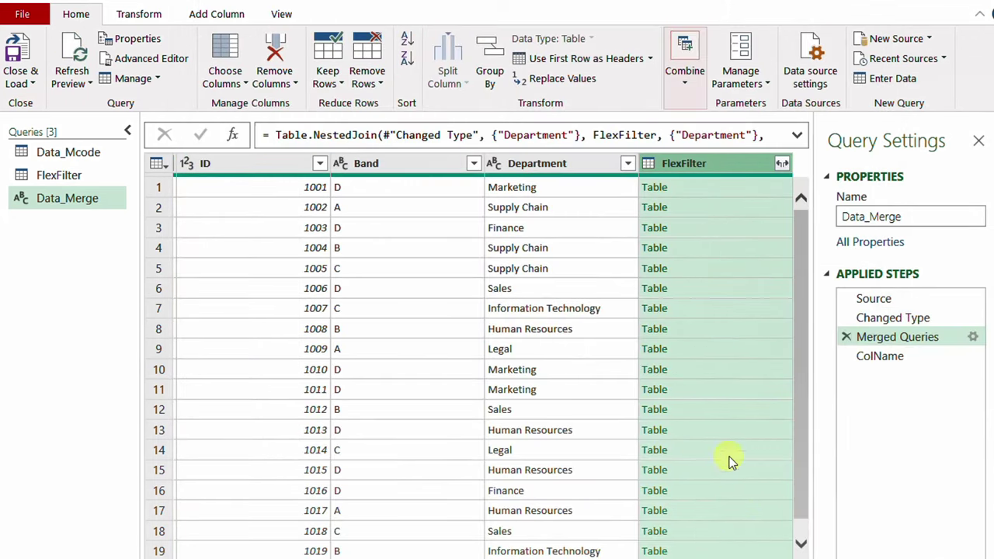
Examine the nested tables in the FlexFilter column for the first three rows, comparing them with each row's department.
{"action": "left_click", "coordinate": [728, 194]}
{"action": "left_click", "coordinate": [728, 208]}
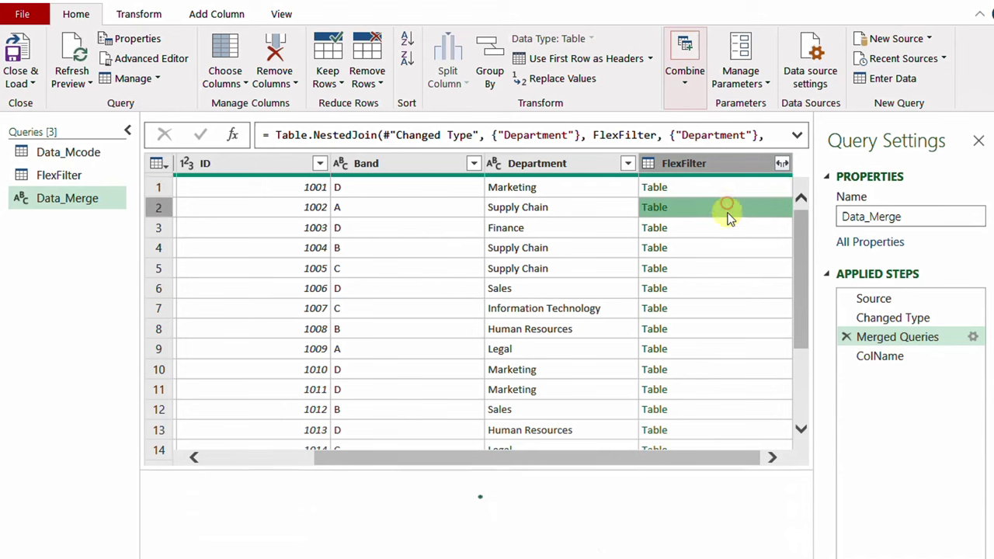
{"action": "left_click", "coordinate": [726, 227]}
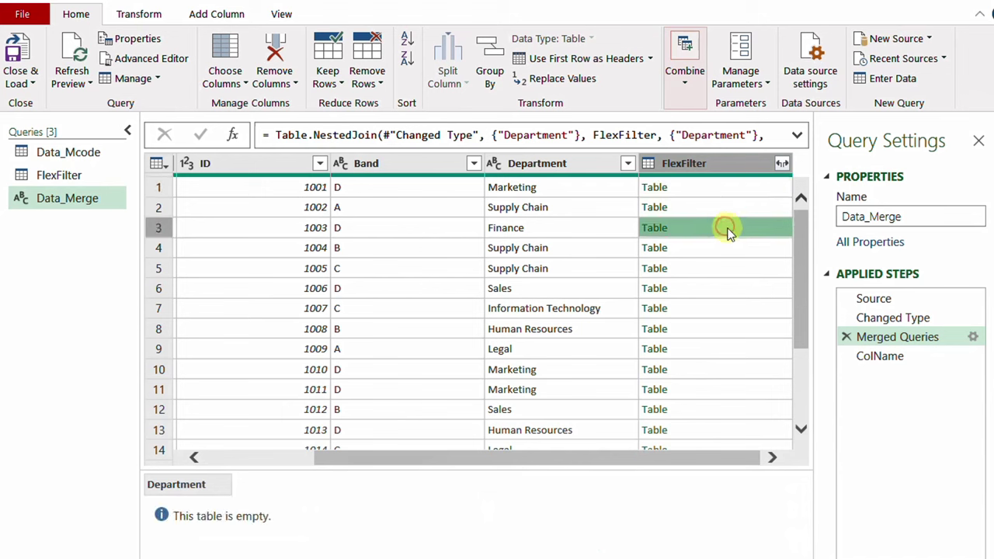
{"action": "left_click", "coordinate": [720, 192]}
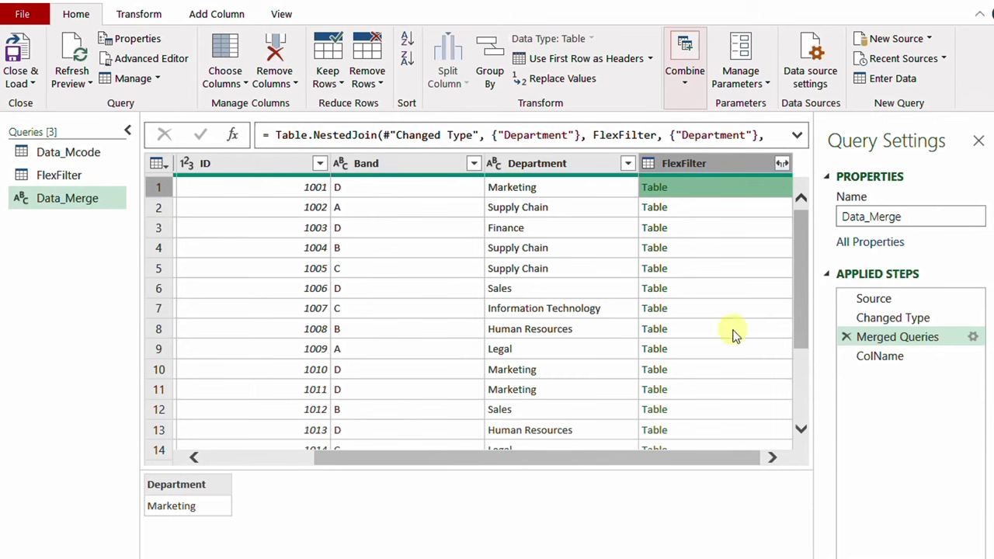
{"action": "left_click_drag", "start_coordinate": [805, 259], "coordinate": [803, 237]}
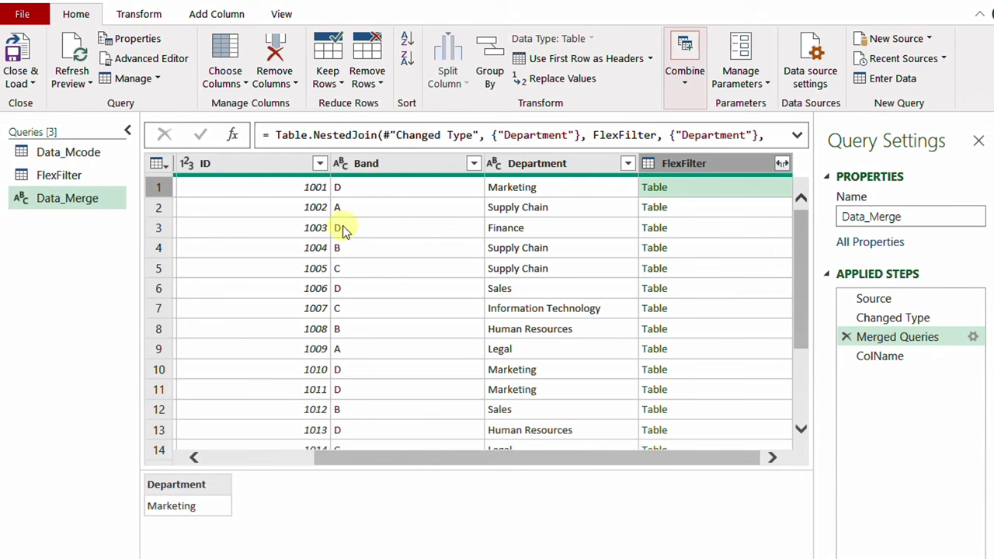
{"action": "left_click", "coordinate": [723, 204]}
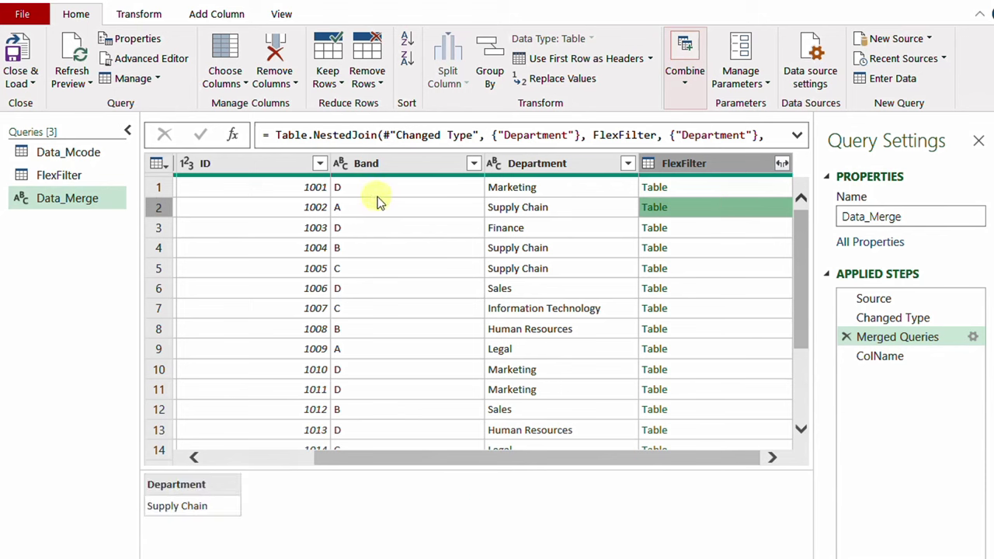
{"action": "left_click", "coordinate": [713, 187]}
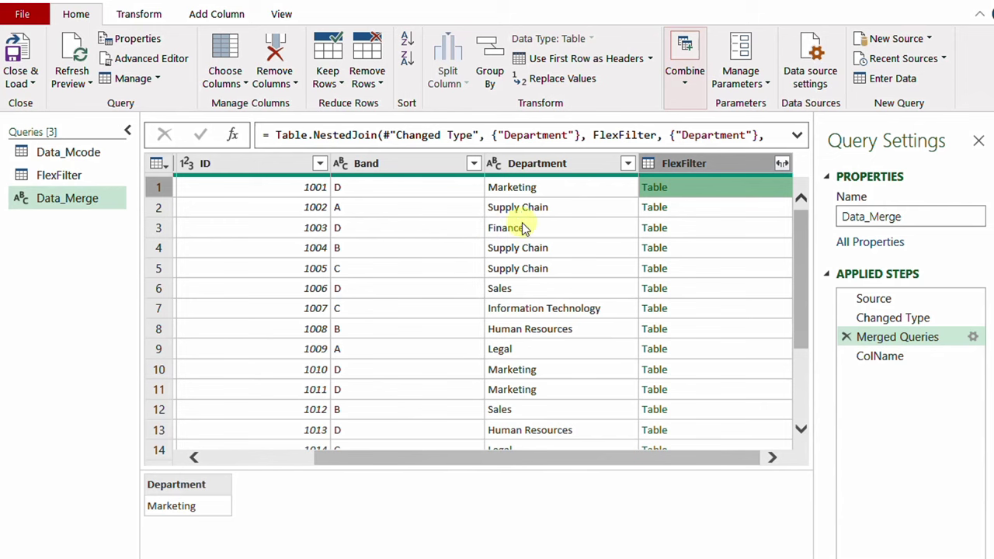
{"action": "left_click", "coordinate": [703, 208]}
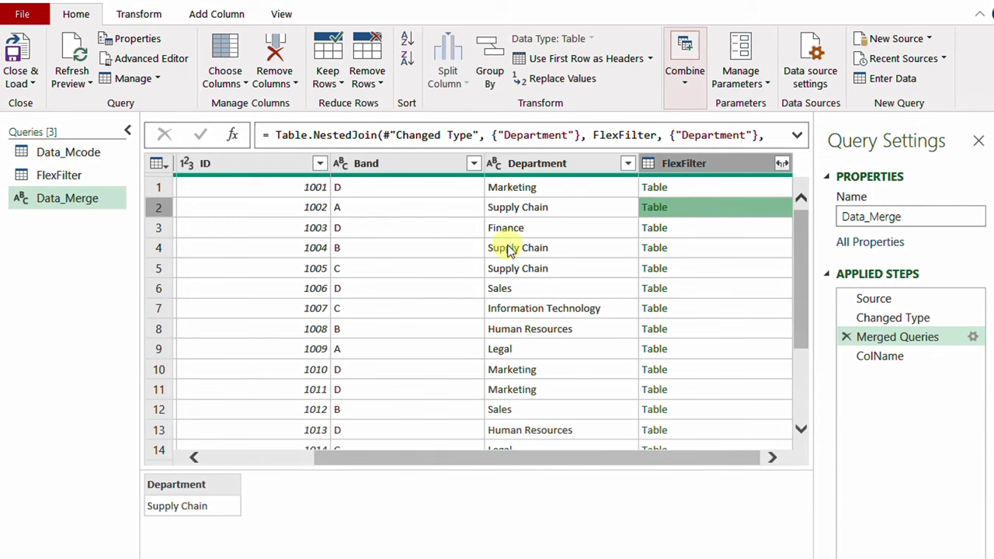
{"action": "left_click", "coordinate": [739, 230]}
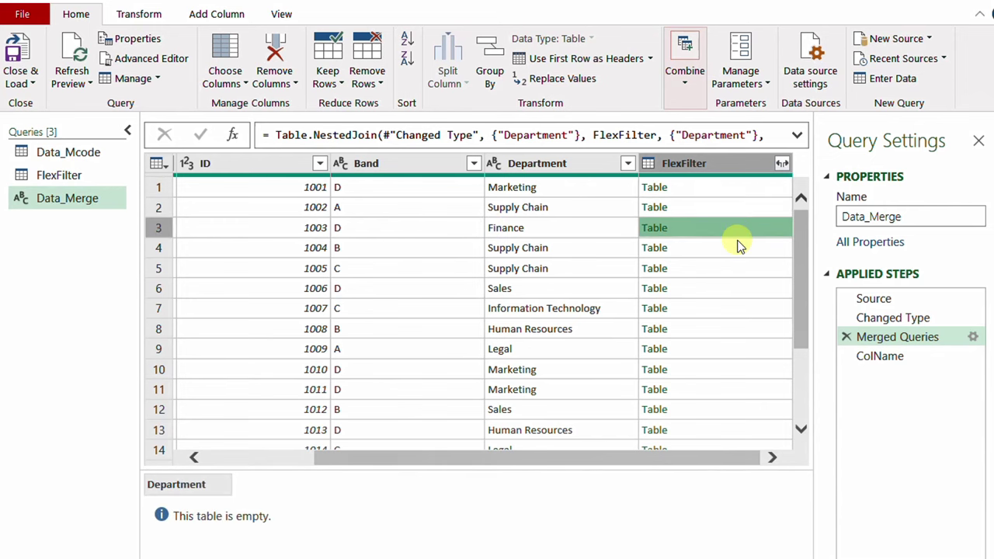
{"action": "left_click", "coordinate": [68, 175]}
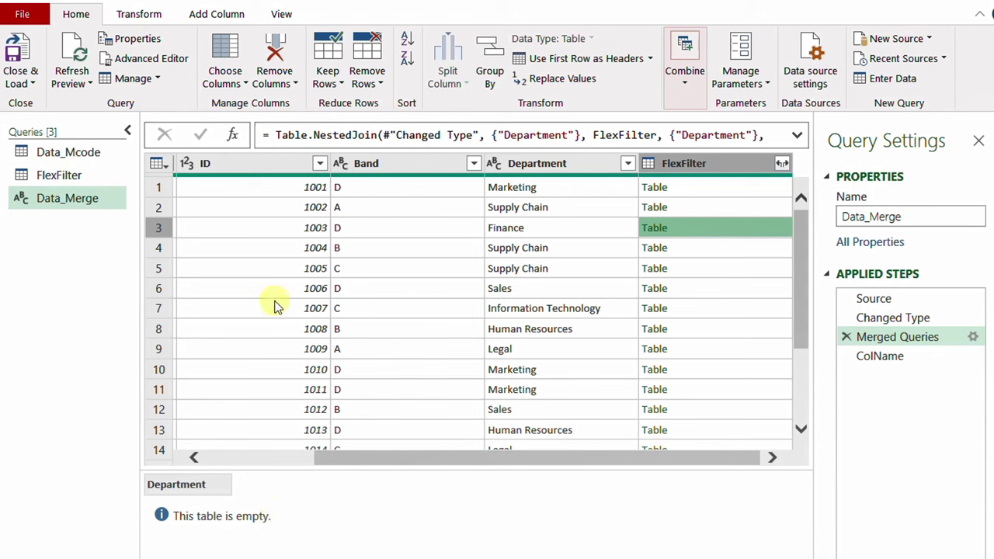
Expand the Department field of the FlexFilter column without using the original column name as prefix, inserting it as an intermediate step.
{"action": "left_click", "coordinate": [781, 165]}
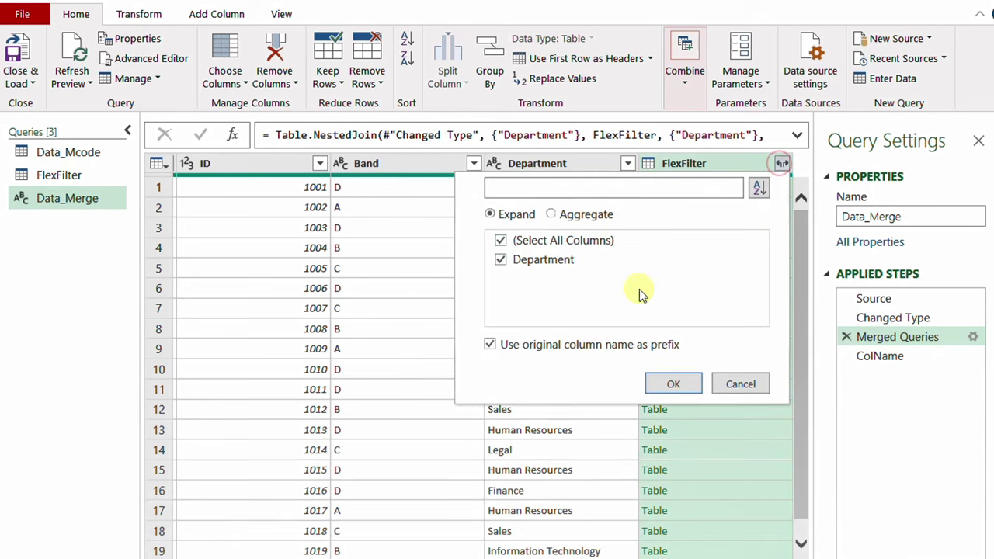
{"action": "left_click", "coordinate": [501, 349]}
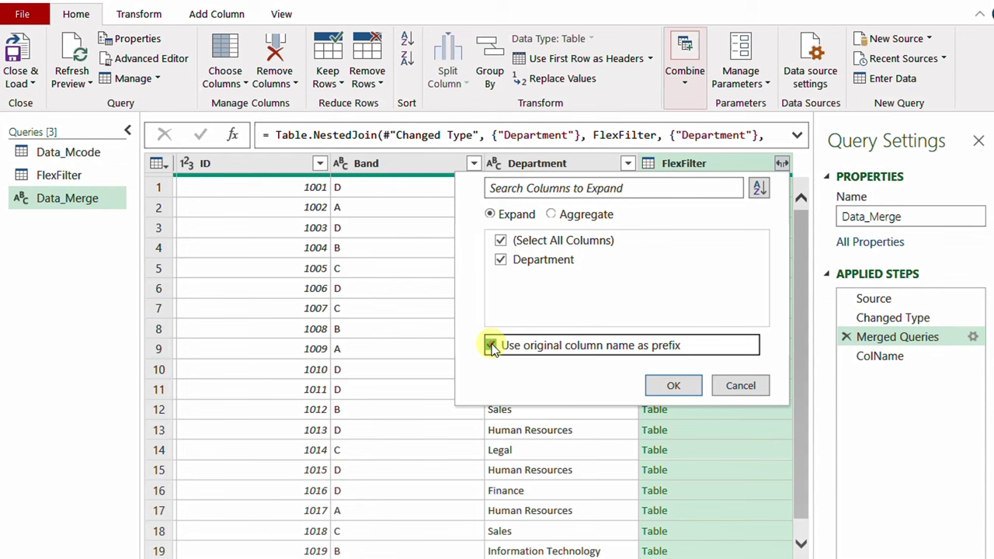
{"action": "left_click", "coordinate": [673, 385]}
{"action": "left_click", "coordinate": [628, 318]}
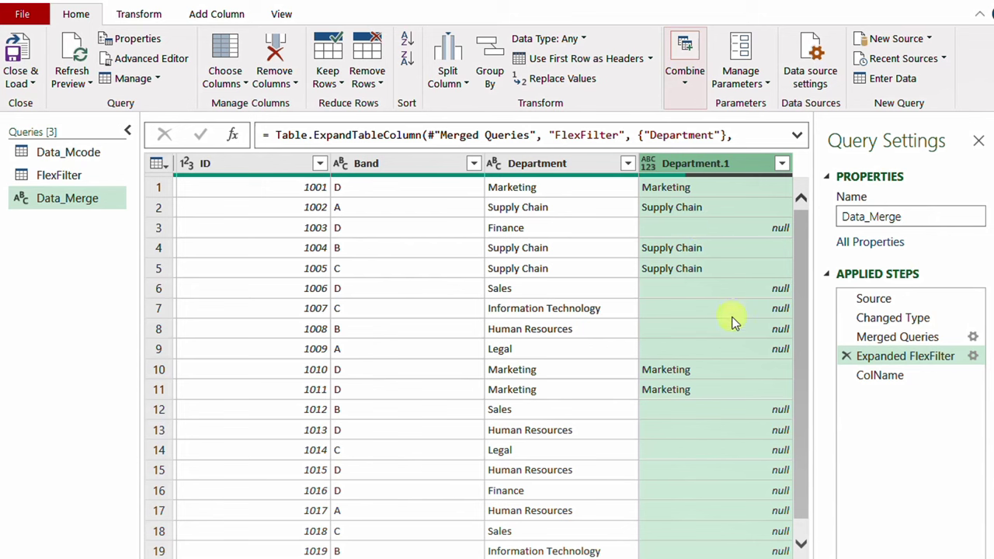
Filter the Department.1 column to exclude null values.
{"action": "left_click", "coordinate": [781, 163]}
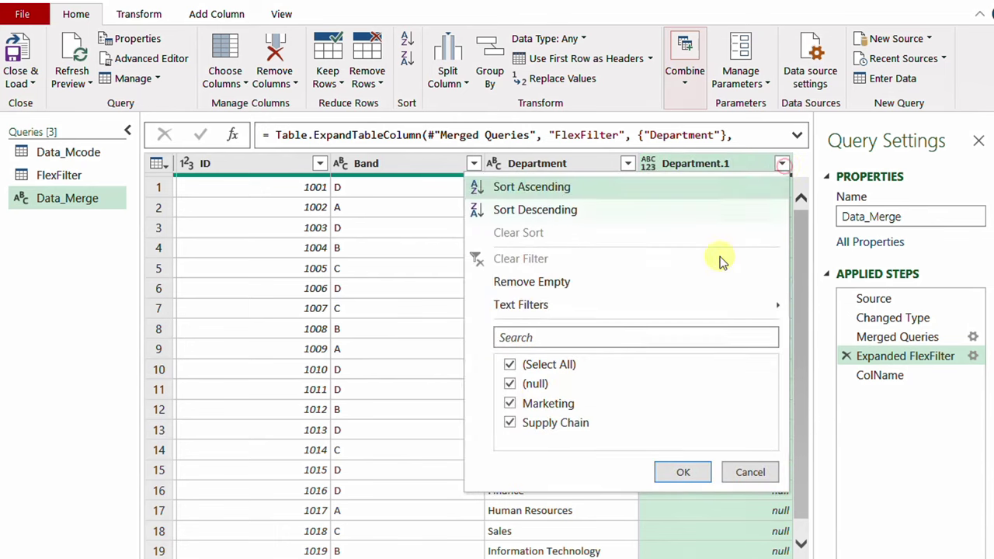
{"action": "left_click", "coordinate": [510, 384]}
{"action": "left_click", "coordinate": [682, 472]}
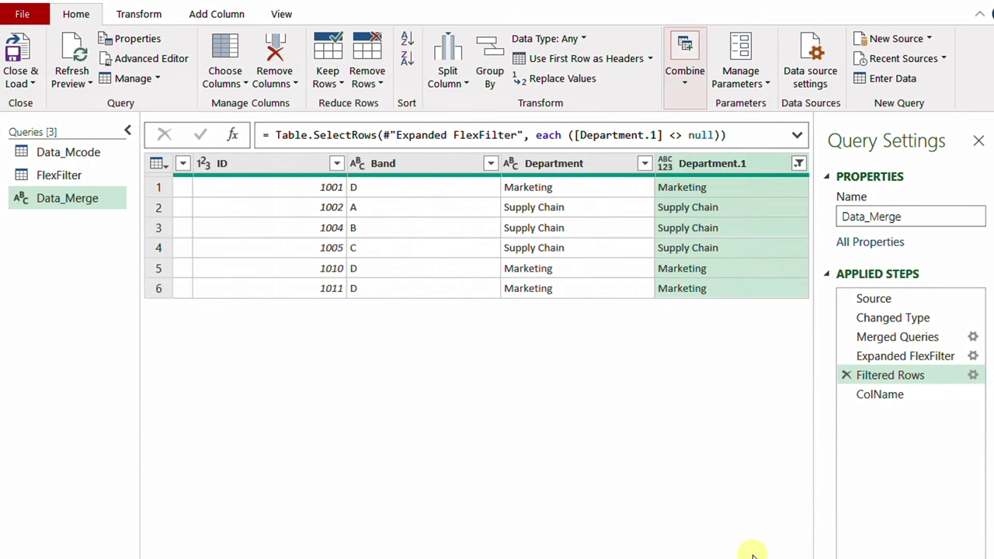
Remove the Department.1 column, inserting the removal as an intermediate step.
{"action": "right_click", "coordinate": [708, 168]}
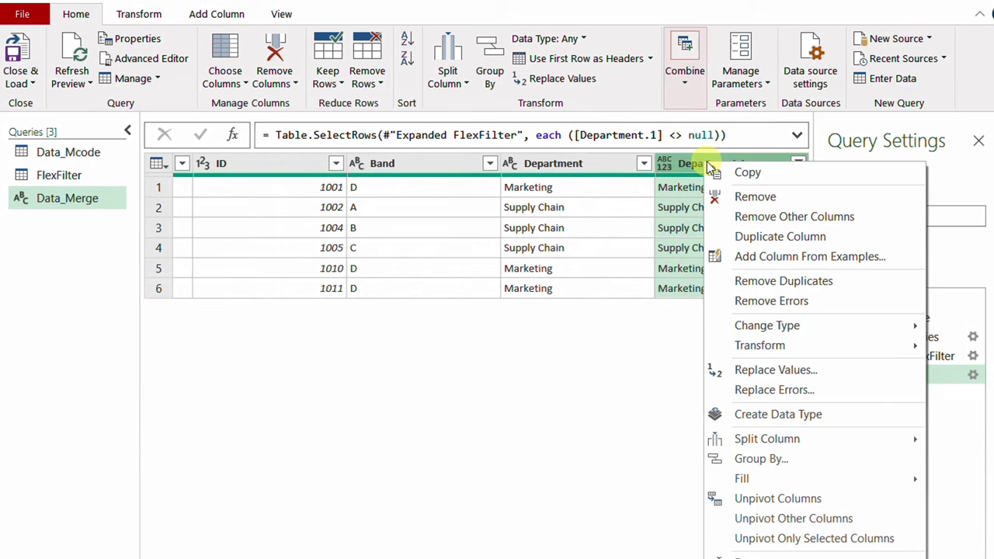
{"action": "left_click", "coordinate": [738, 196]}
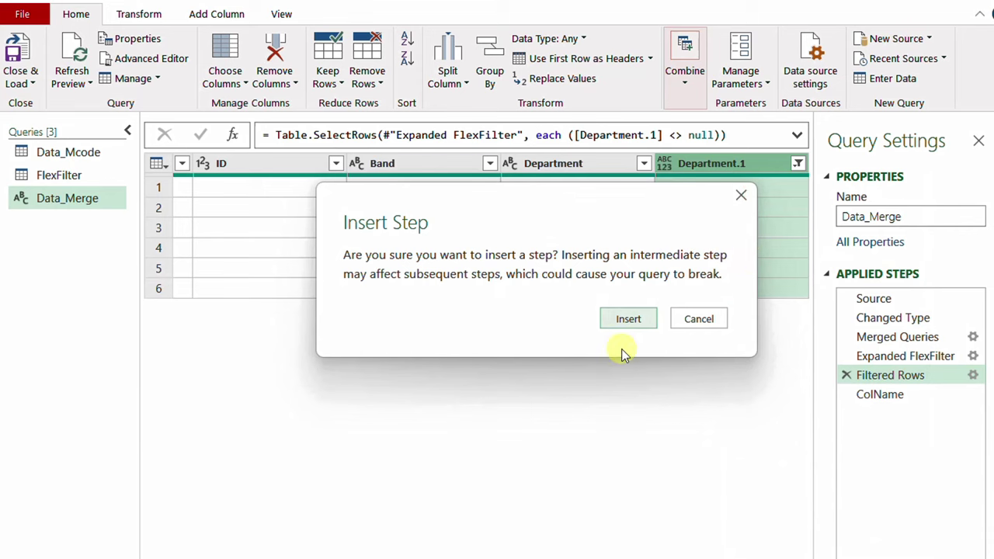
{"action": "left_click", "coordinate": [625, 318]}
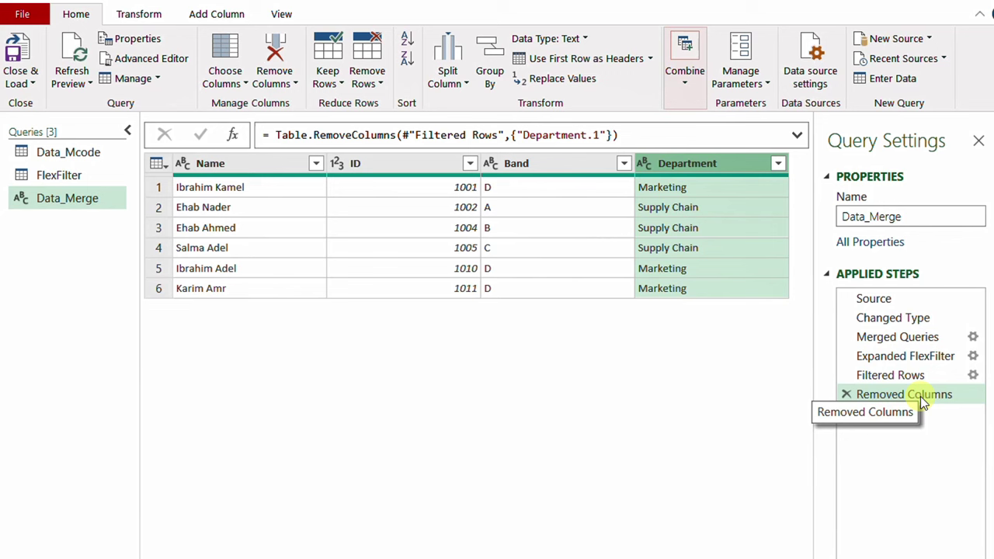
Delete the Expanded FlexFilter, Filtered Rows and Removed Columns steps from the Data_Merge query.
{"action": "left_click", "coordinate": [890, 375]}
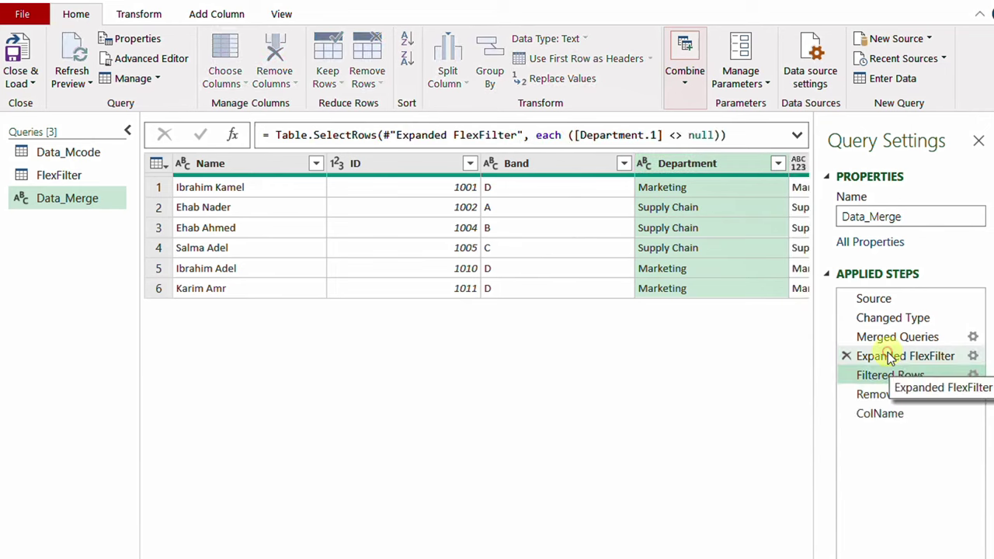
{"action": "left_click", "coordinate": [886, 355]}
{"action": "left_click", "coordinate": [844, 356]}
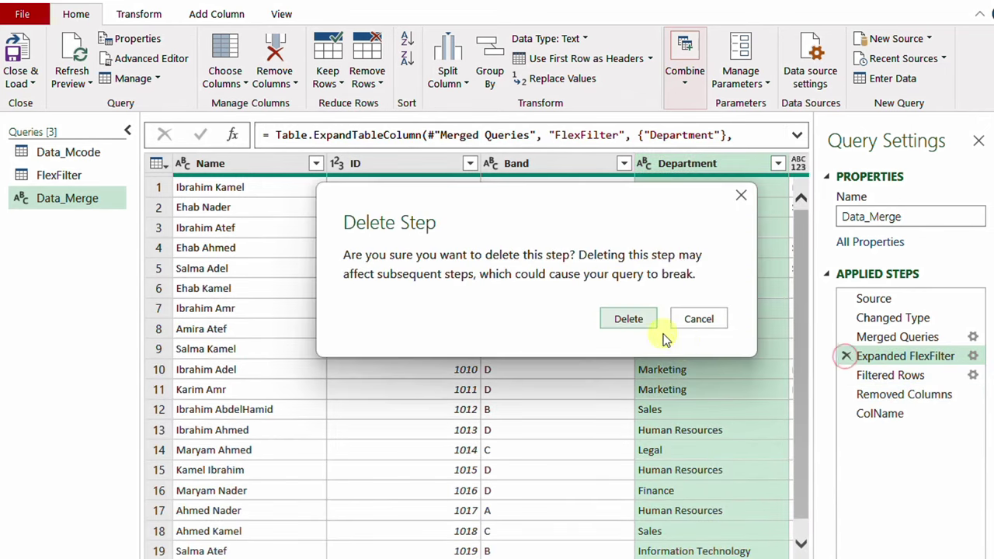
{"action": "left_click", "coordinate": [631, 318]}
{"action": "left_click", "coordinate": [846, 356]}
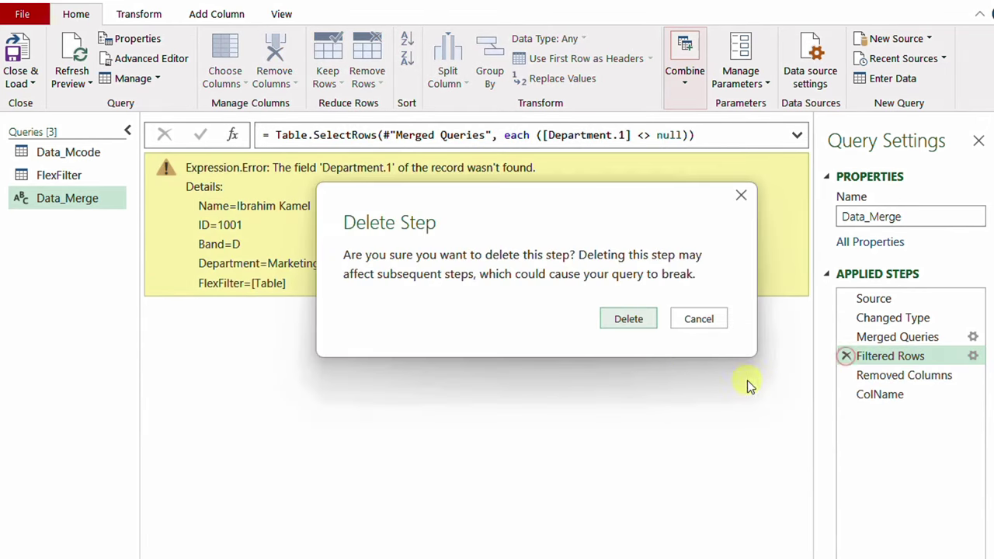
{"action": "left_click", "coordinate": [635, 320]}
{"action": "left_click", "coordinate": [846, 357]}
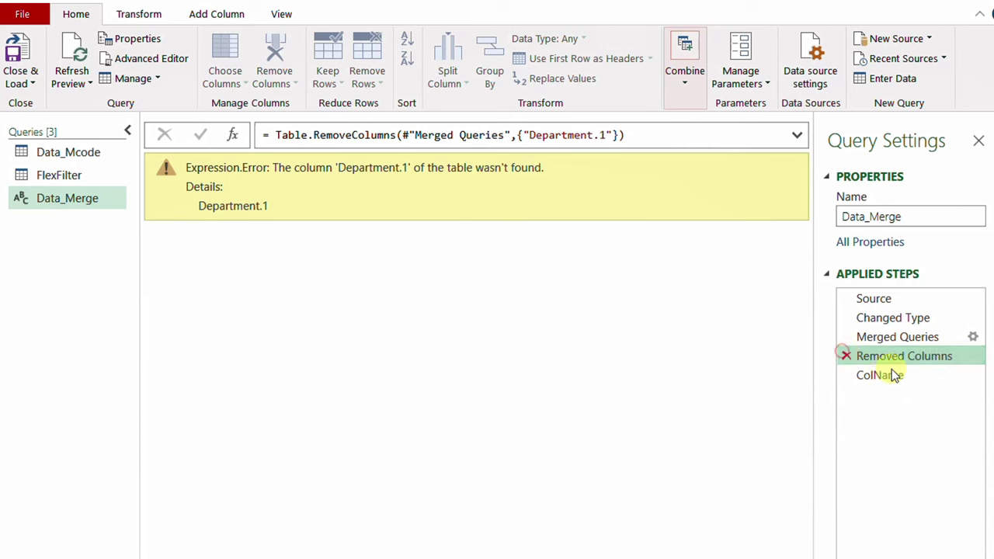
Change the join kind of the Merged Queries step to Right Outer (all from second, matching from first).
{"action": "left_click", "coordinate": [972, 337]}
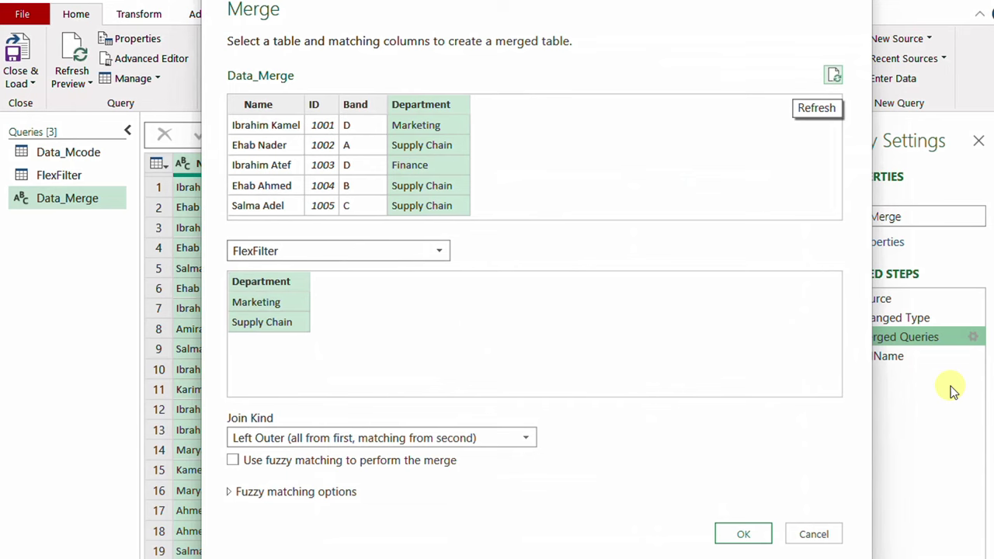
{"action": "left_click", "coordinate": [303, 438]}
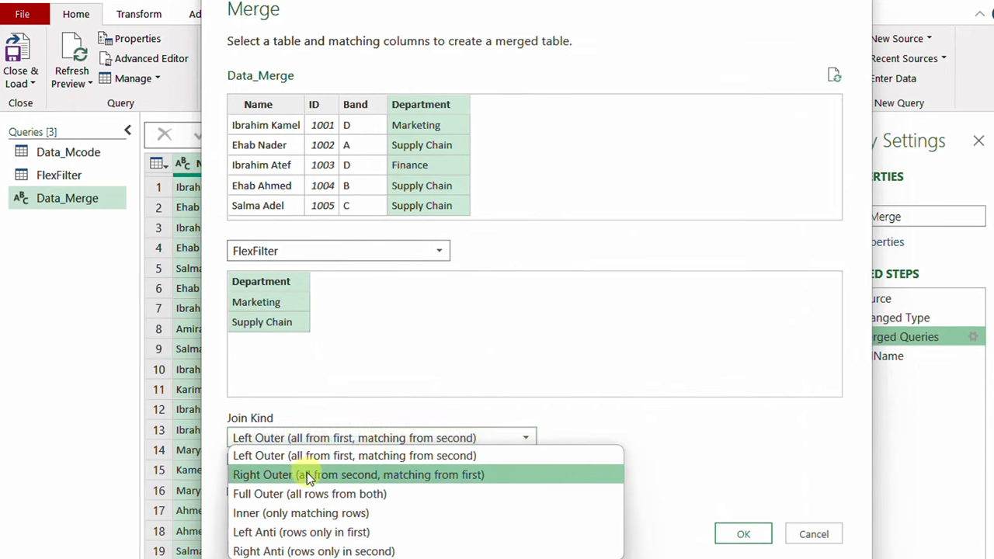
{"action": "left_click", "coordinate": [308, 475]}
{"action": "left_click", "coordinate": [743, 534]}
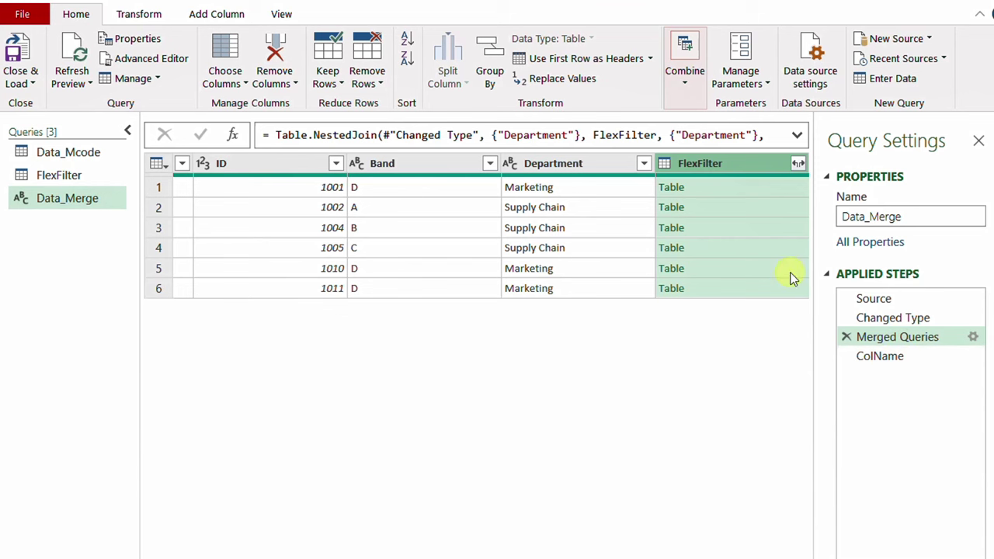
Move the ColName step ahead of Merged Queries and set the merge's first table argument to #"Changed Type".
{"action": "left_click", "coordinate": [880, 357]}
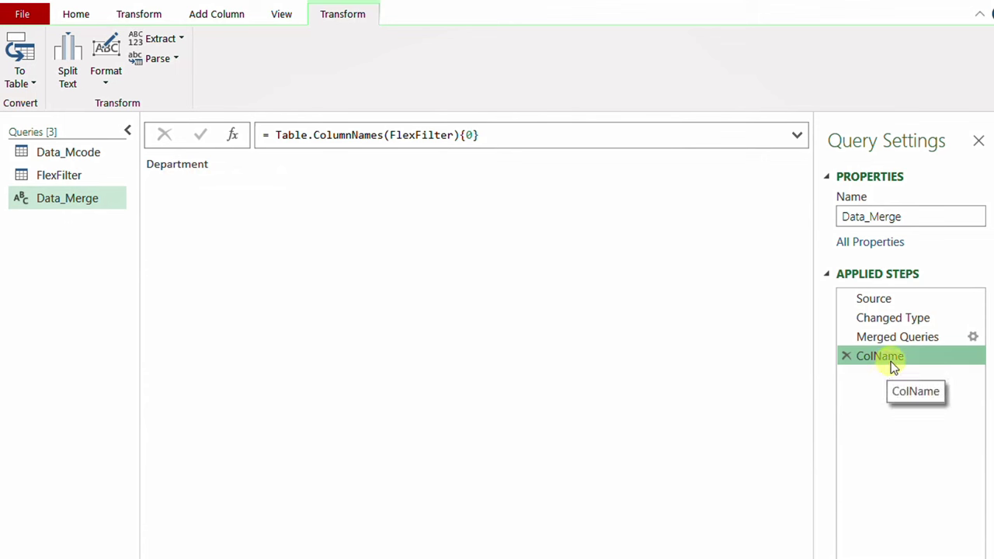
{"action": "left_click_drag", "start_coordinate": [890, 362], "coordinate": [904, 347]}
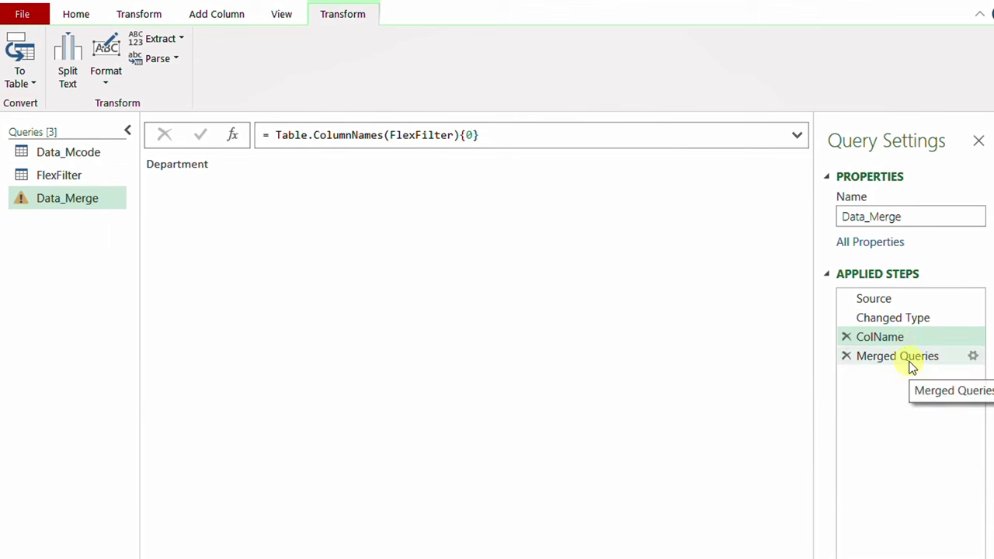
{"action": "left_click", "coordinate": [911, 362]}
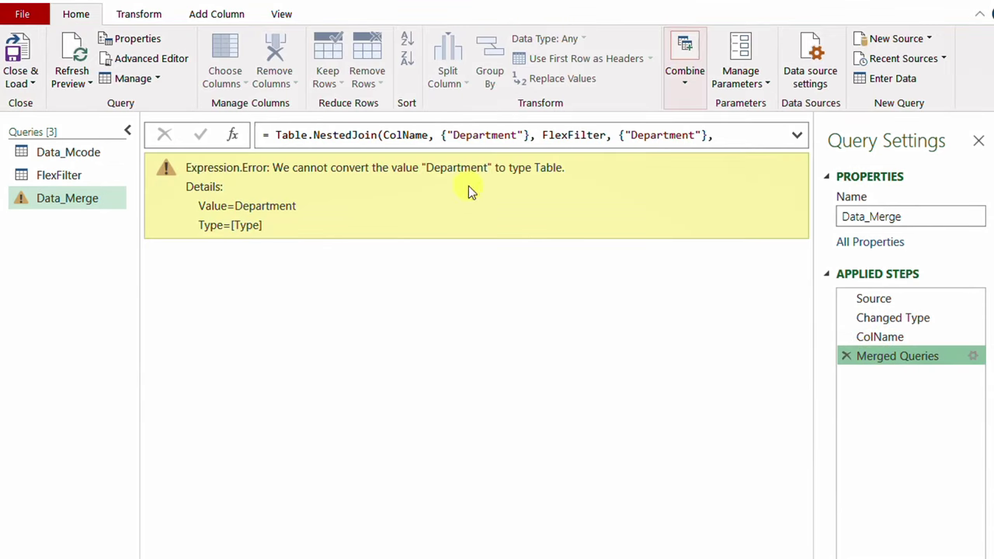
{"action": "left_click_drag", "start_coordinate": [382, 134], "coordinate": [429, 136]}
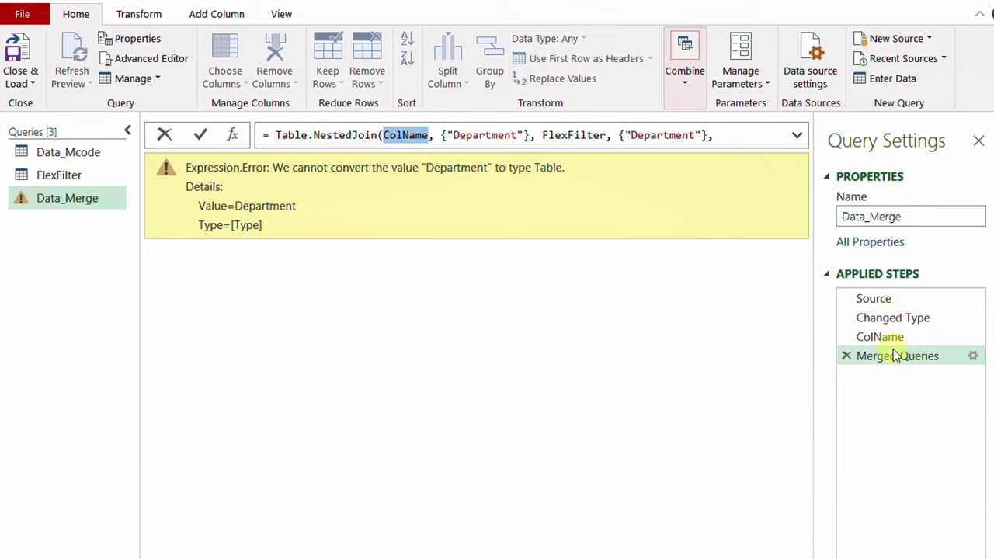
{"action": "type", "text": "#"}
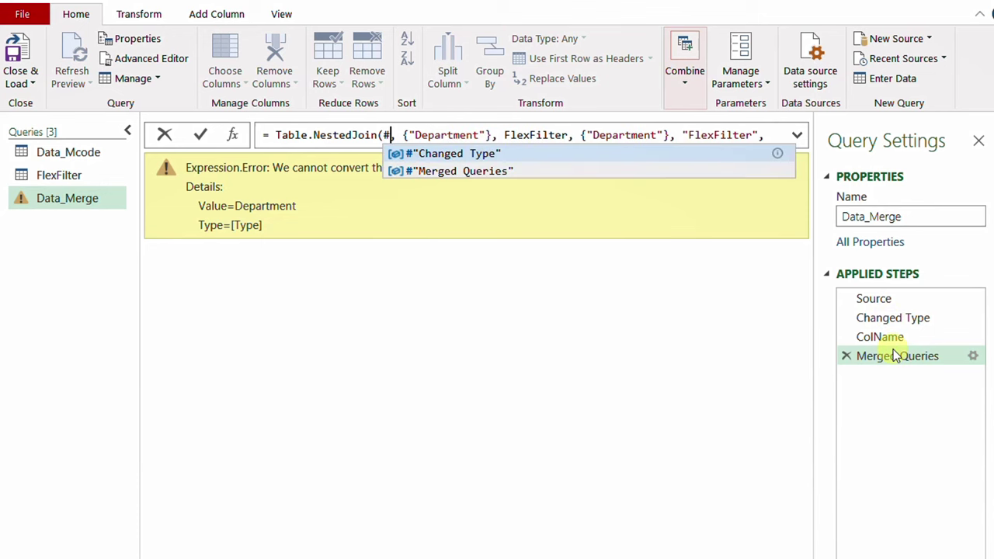
{"action": "left_click", "coordinate": [450, 153]}
{"action": "left_click", "coordinate": [204, 135]}
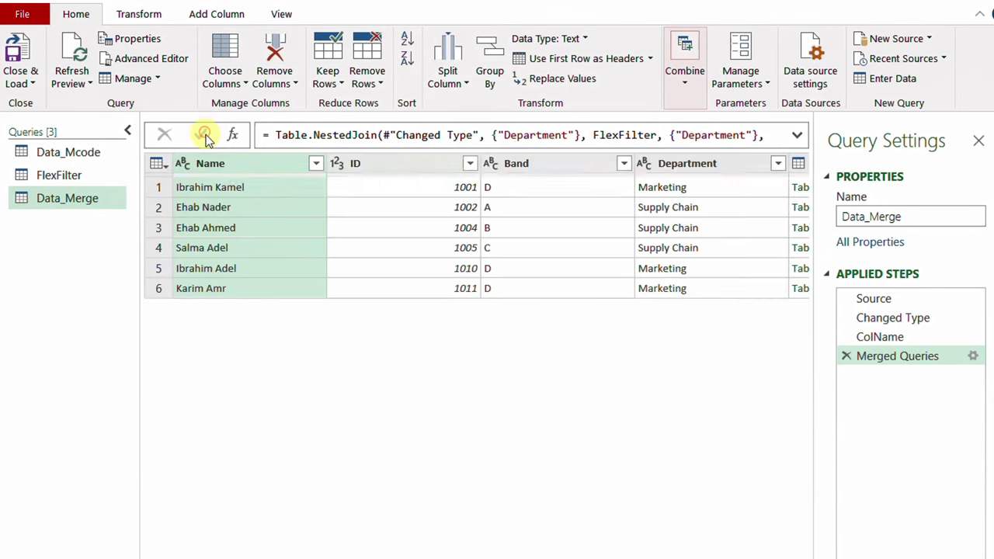
Replace both {"Department"} key arguments in the Table.NestedJoin formula with ColName.
{"action": "left_click", "coordinate": [797, 135]}
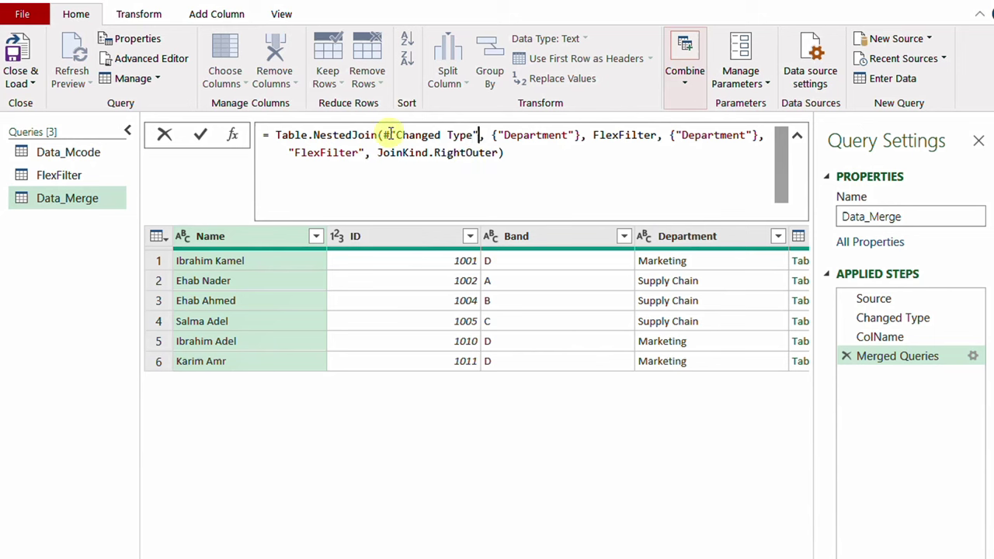
{"action": "left_click_drag", "start_coordinate": [384, 134], "coordinate": [765, 137]}
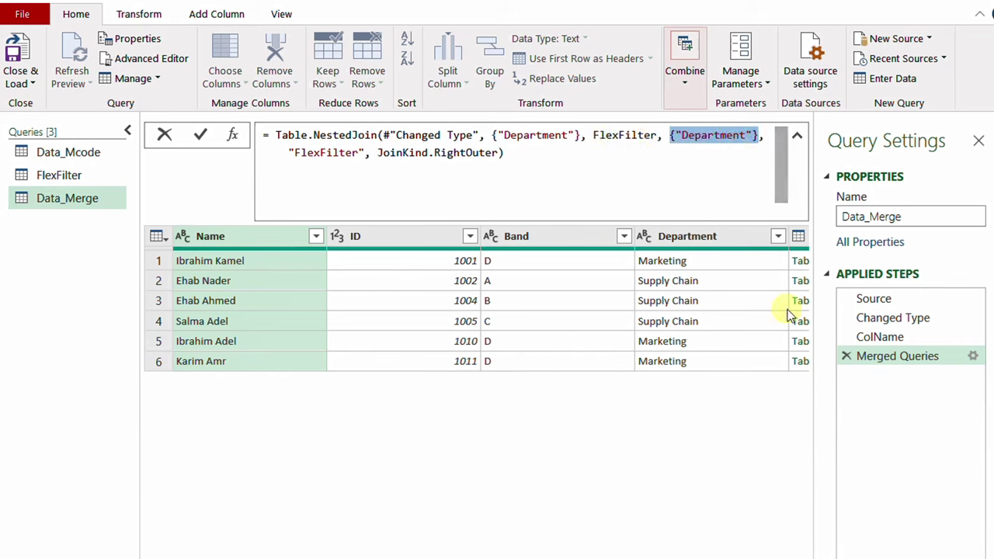
{"action": "left_click", "coordinate": [498, 135]}
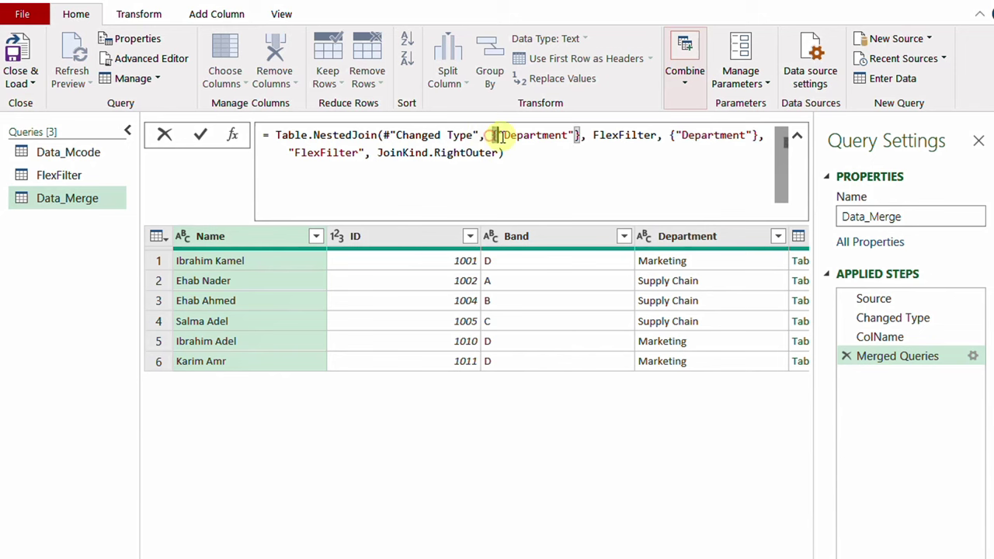
{"action": "left_click_drag", "start_coordinate": [497, 136], "coordinate": [580, 138]}
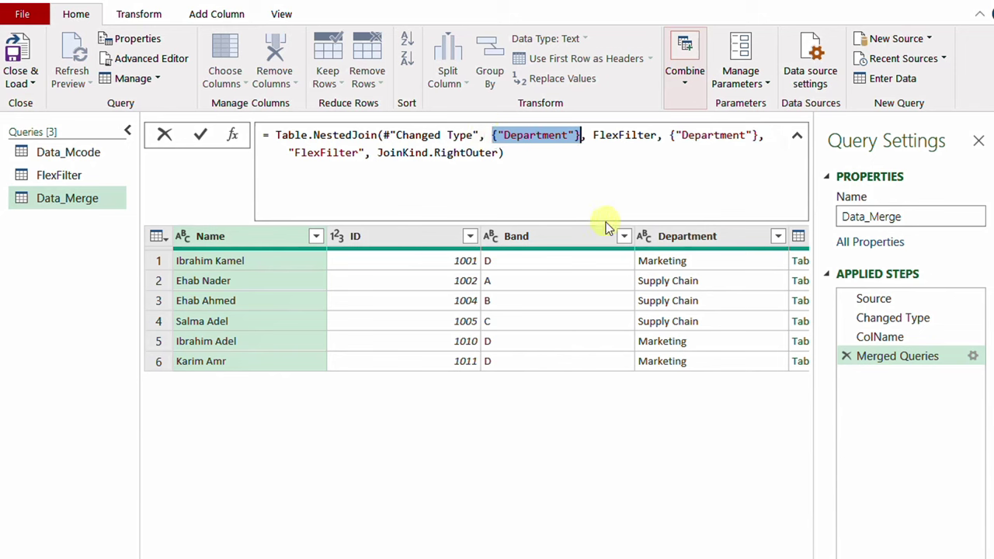
{"action": "type", "text": "Col"}
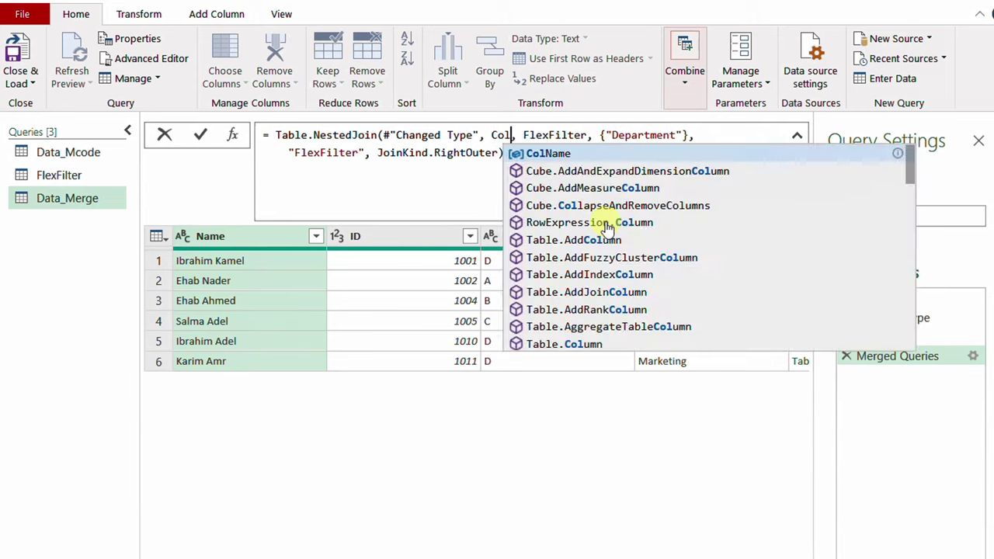
{"action": "key", "text": "Tab"}
{"action": "left_click", "coordinate": [627, 135]}
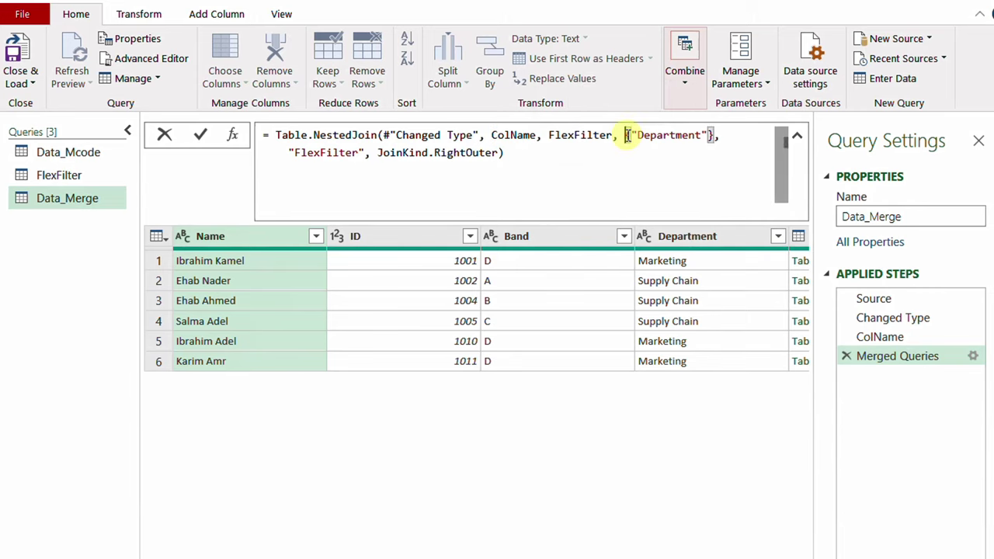
{"action": "left_click_drag", "start_coordinate": [627, 135], "coordinate": [709, 137]}
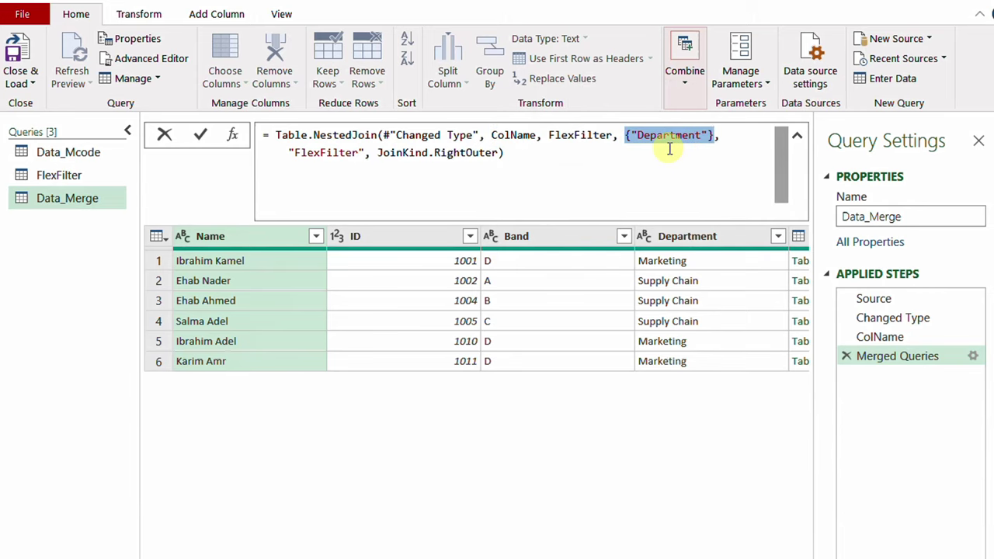
{"action": "type", "text": "Col,"}
{"action": "key", "text": "Tab"}
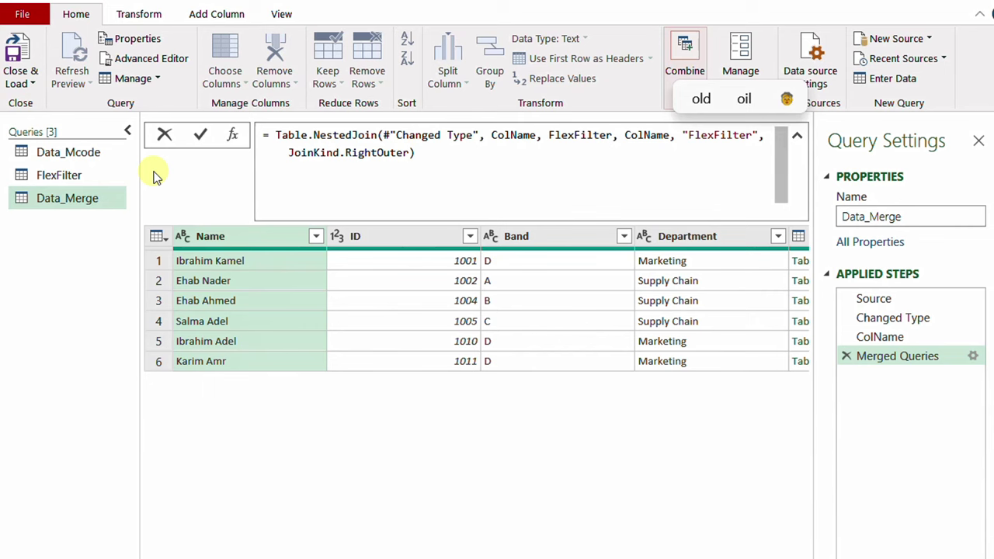
{"action": "left_click", "coordinate": [201, 135]}
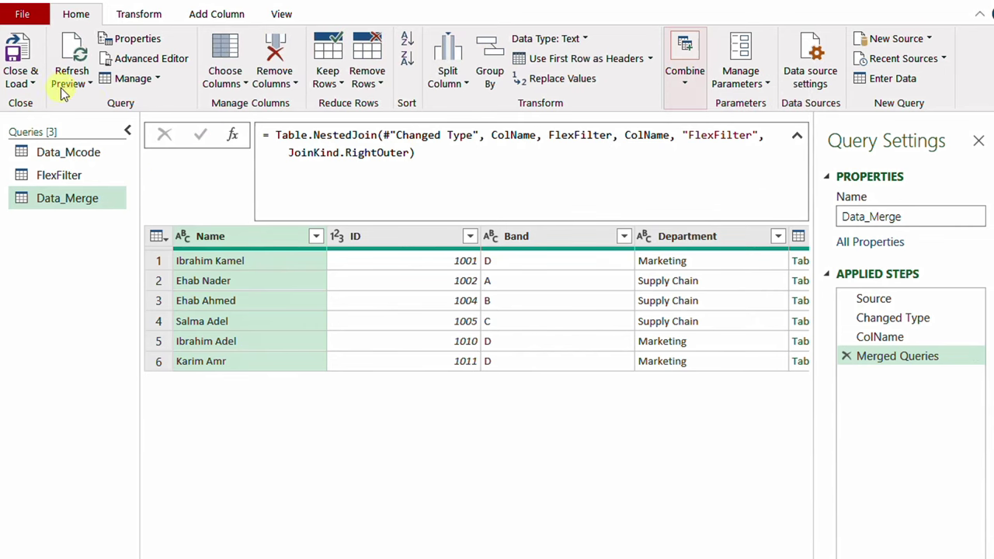
Close the query editor and load Data_Merge as a table into the existing FlexFilter worksheet at cell O3.
{"action": "left_click", "coordinate": [21, 78]}
{"action": "left_click", "coordinate": [48, 126]}
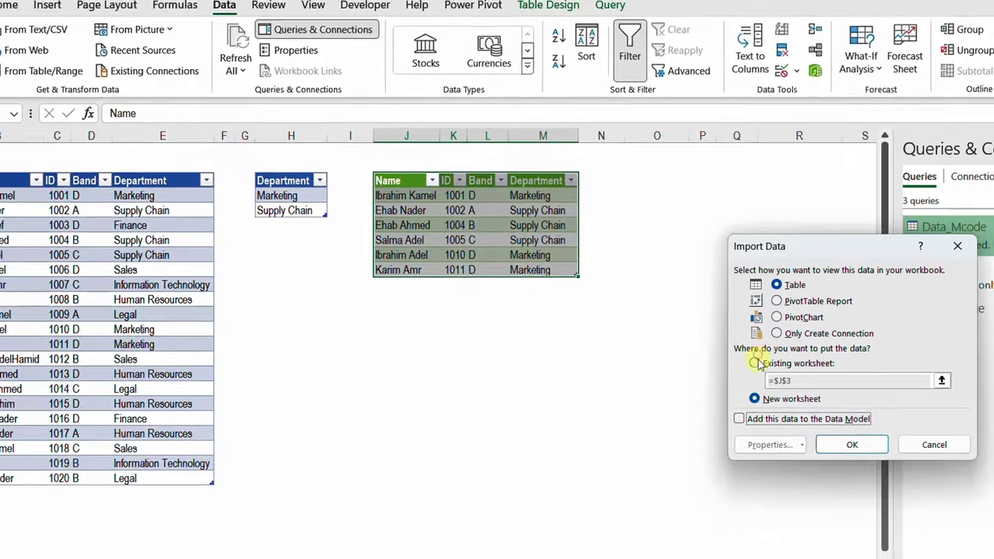
{"action": "left_click", "coordinate": [773, 365]}
{"action": "left_click", "coordinate": [644, 178]}
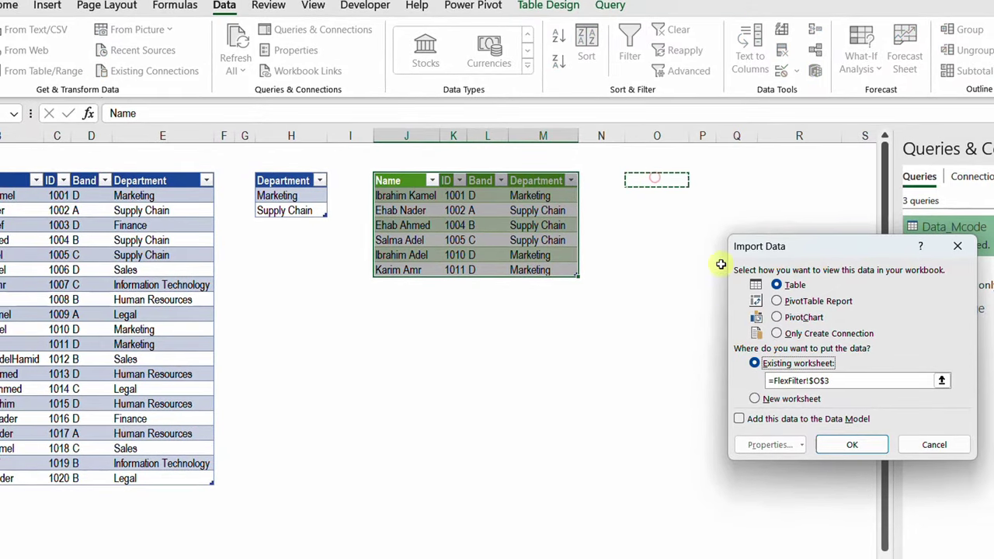
{"action": "left_click", "coordinate": [832, 448]}
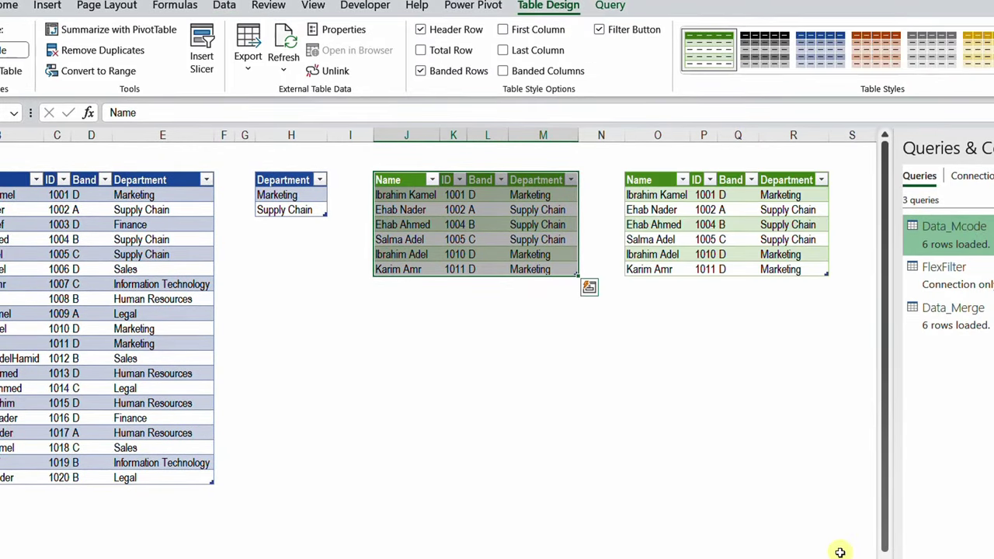
Overwrite the Department criteria table with the Band header and its first two values, D and A, copied from the source data, and refresh all queries.
{"action": "scroll", "coordinate": [837, 553], "scroll_direction": "right", "scroll_amount": 1}
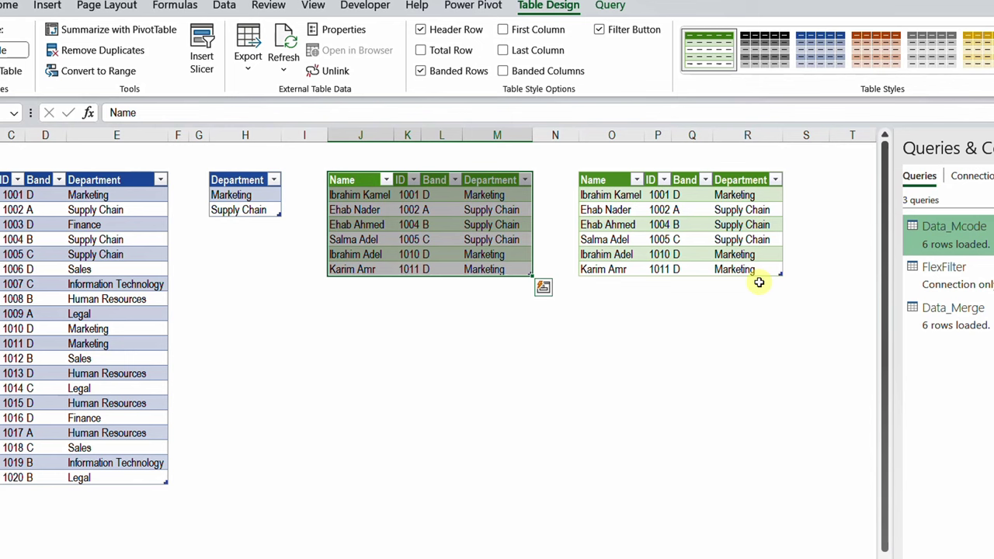
{"action": "left_click", "coordinate": [41, 183]}
{"action": "key", "text": "ctrl+c"}
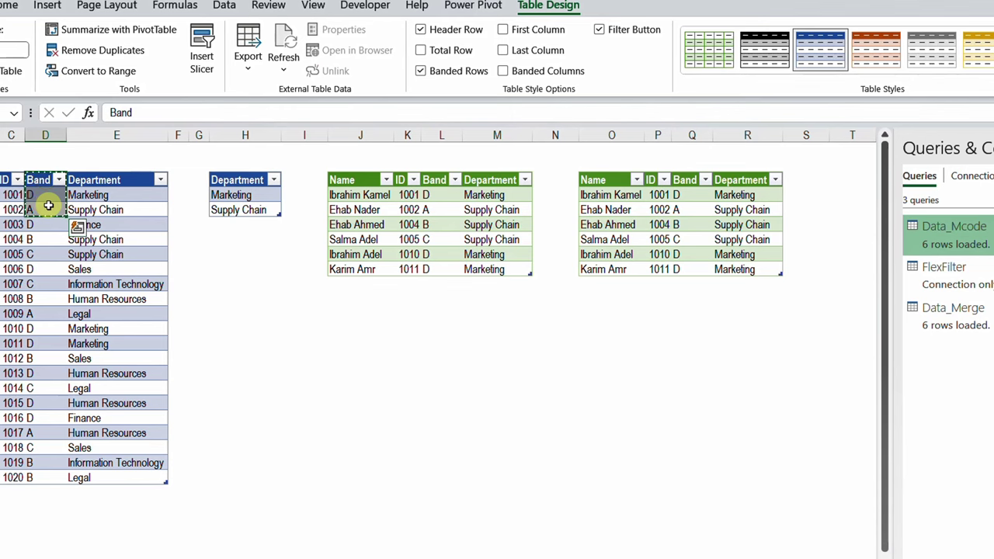
{"action": "left_click", "coordinate": [216, 180]}
{"action": "key", "text": "ctrl+v"}
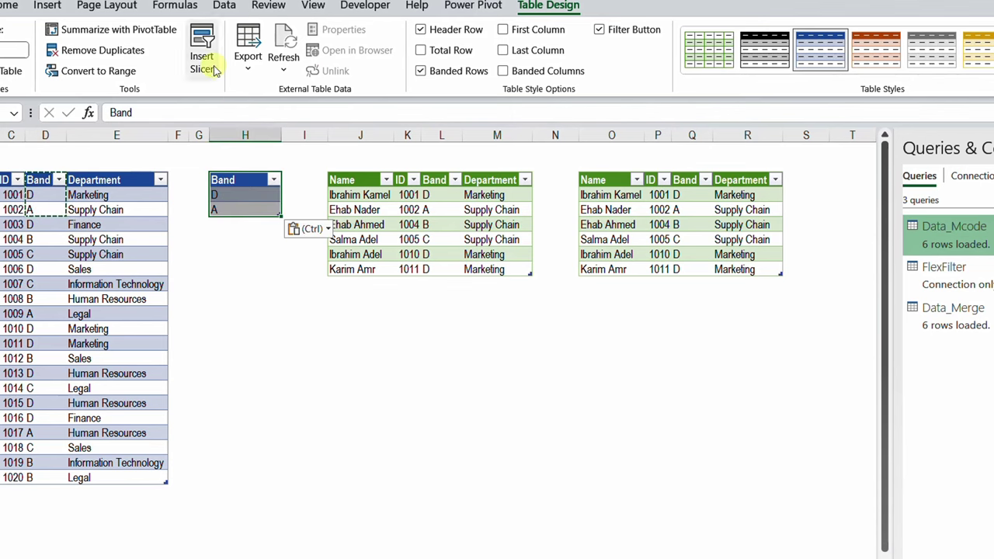
{"action": "left_click", "coordinate": [225, 6]}
{"action": "left_click", "coordinate": [235, 53]}
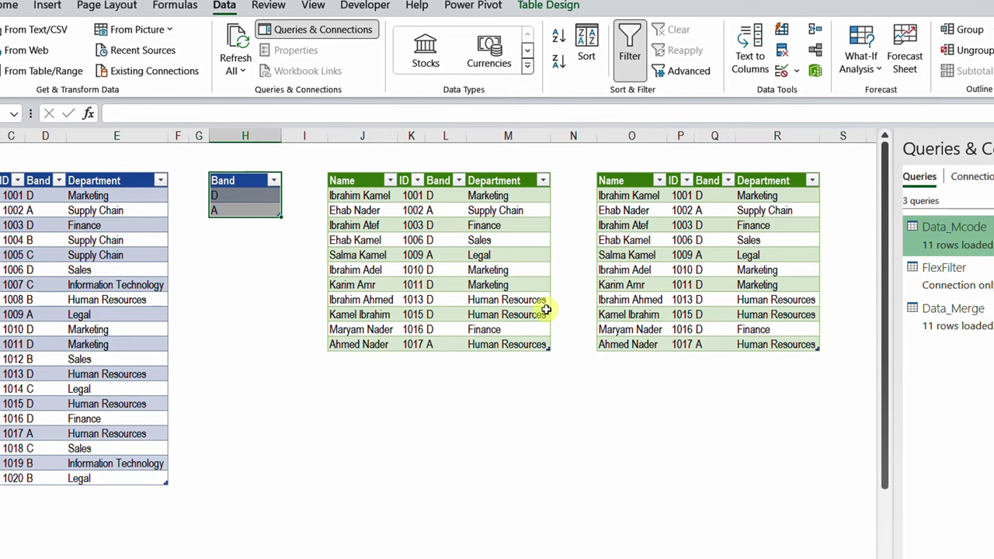
Change the first Band criterion in cell H4 to lowercase d and refresh all queries.
{"action": "left_click", "coordinate": [255, 200]}
{"action": "type", "text": "d"}
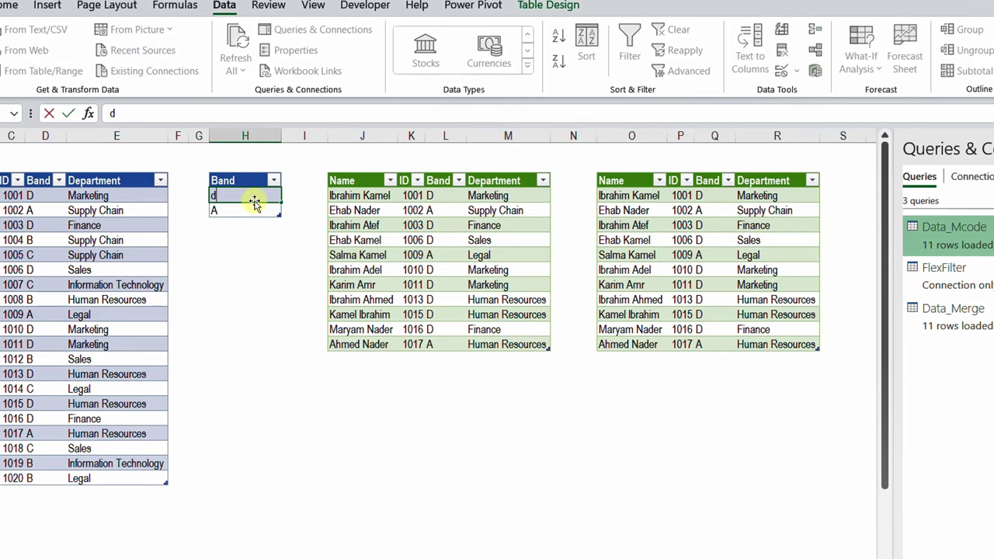
{"action": "key", "text": "Return"}
{"action": "left_click", "coordinate": [236, 45]}
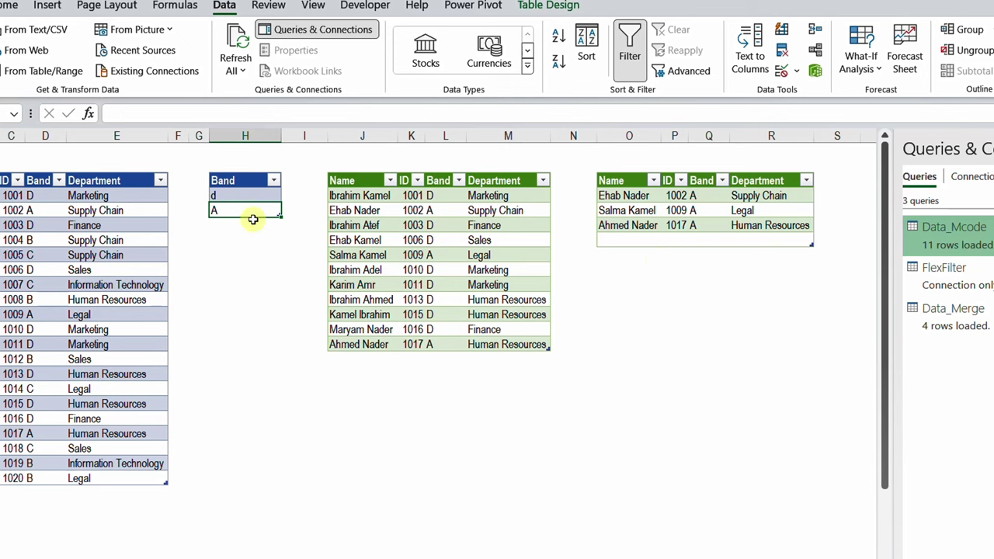
{"action": "left_click", "coordinate": [242, 196]}
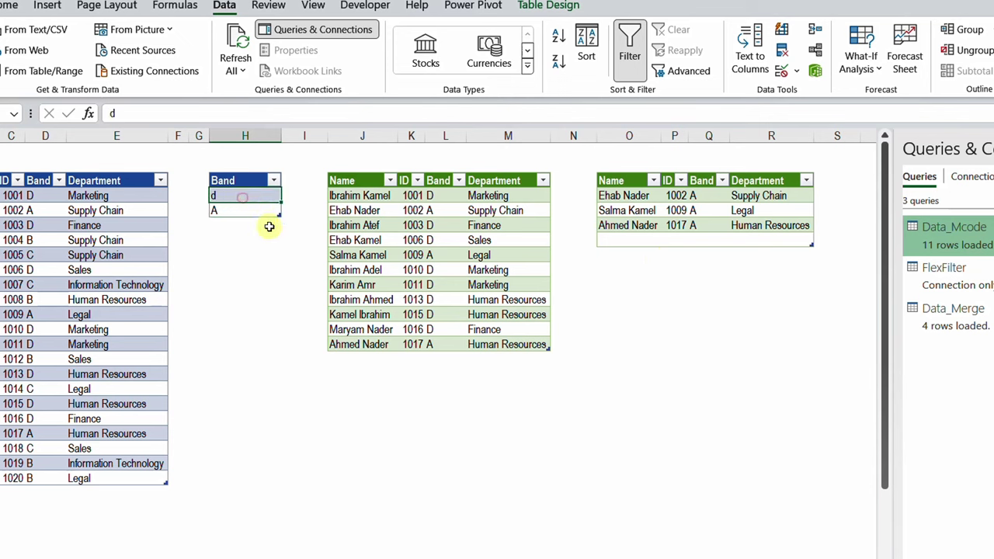